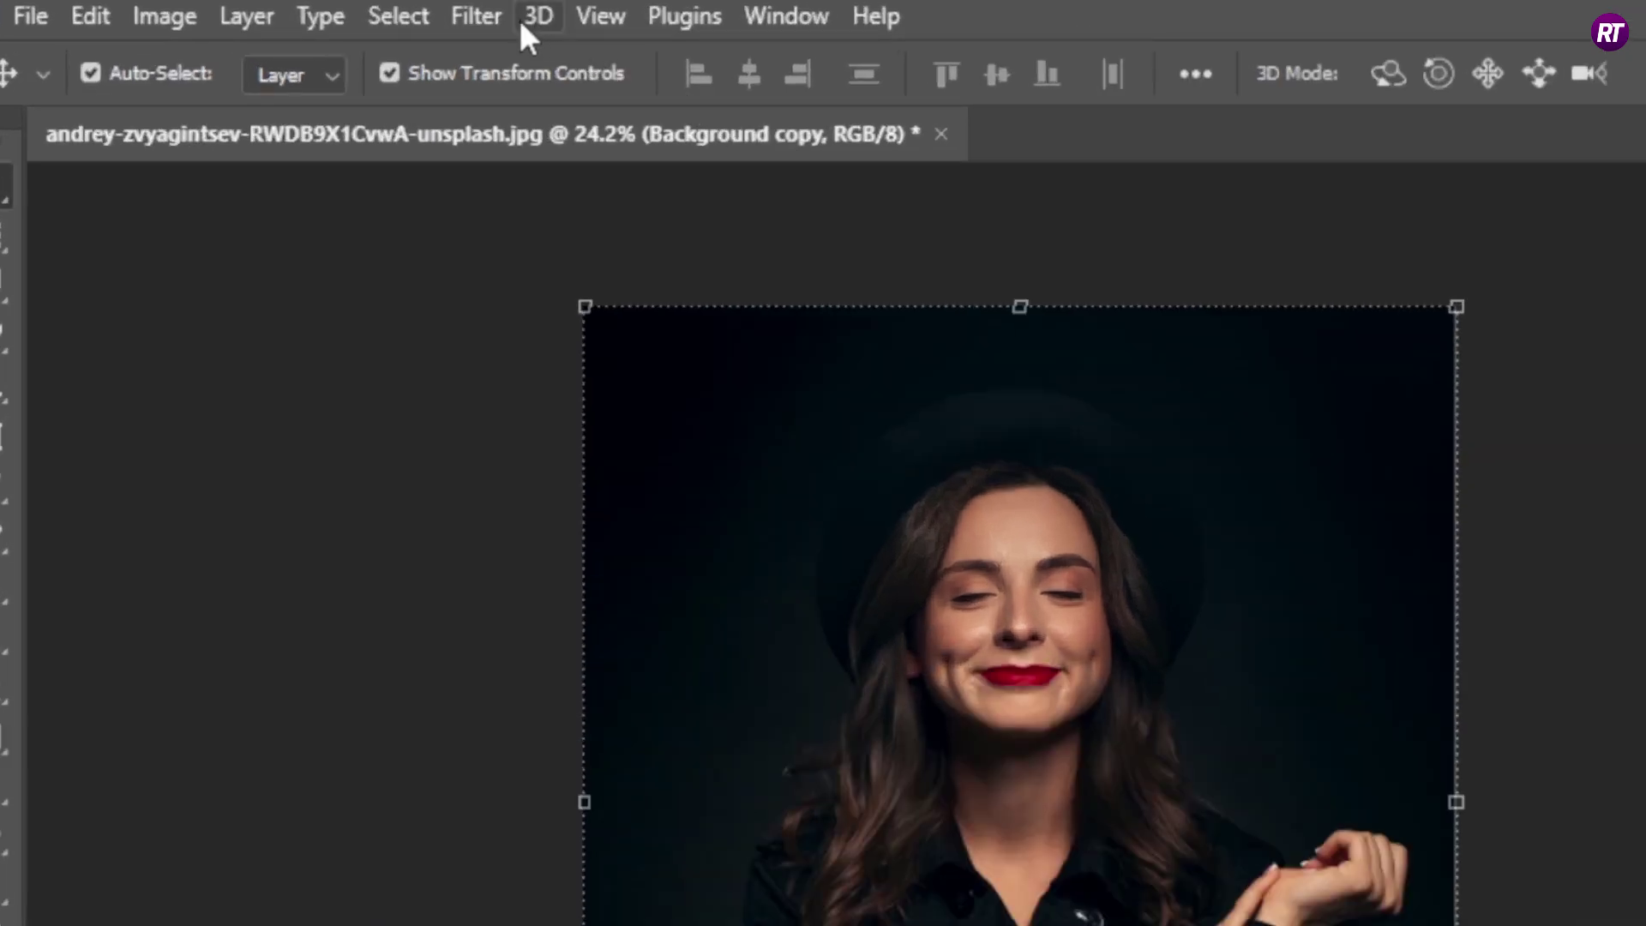
Open the Camera Raw Filter on the Background copy layer and browse its colour profiles
click(485, 16)
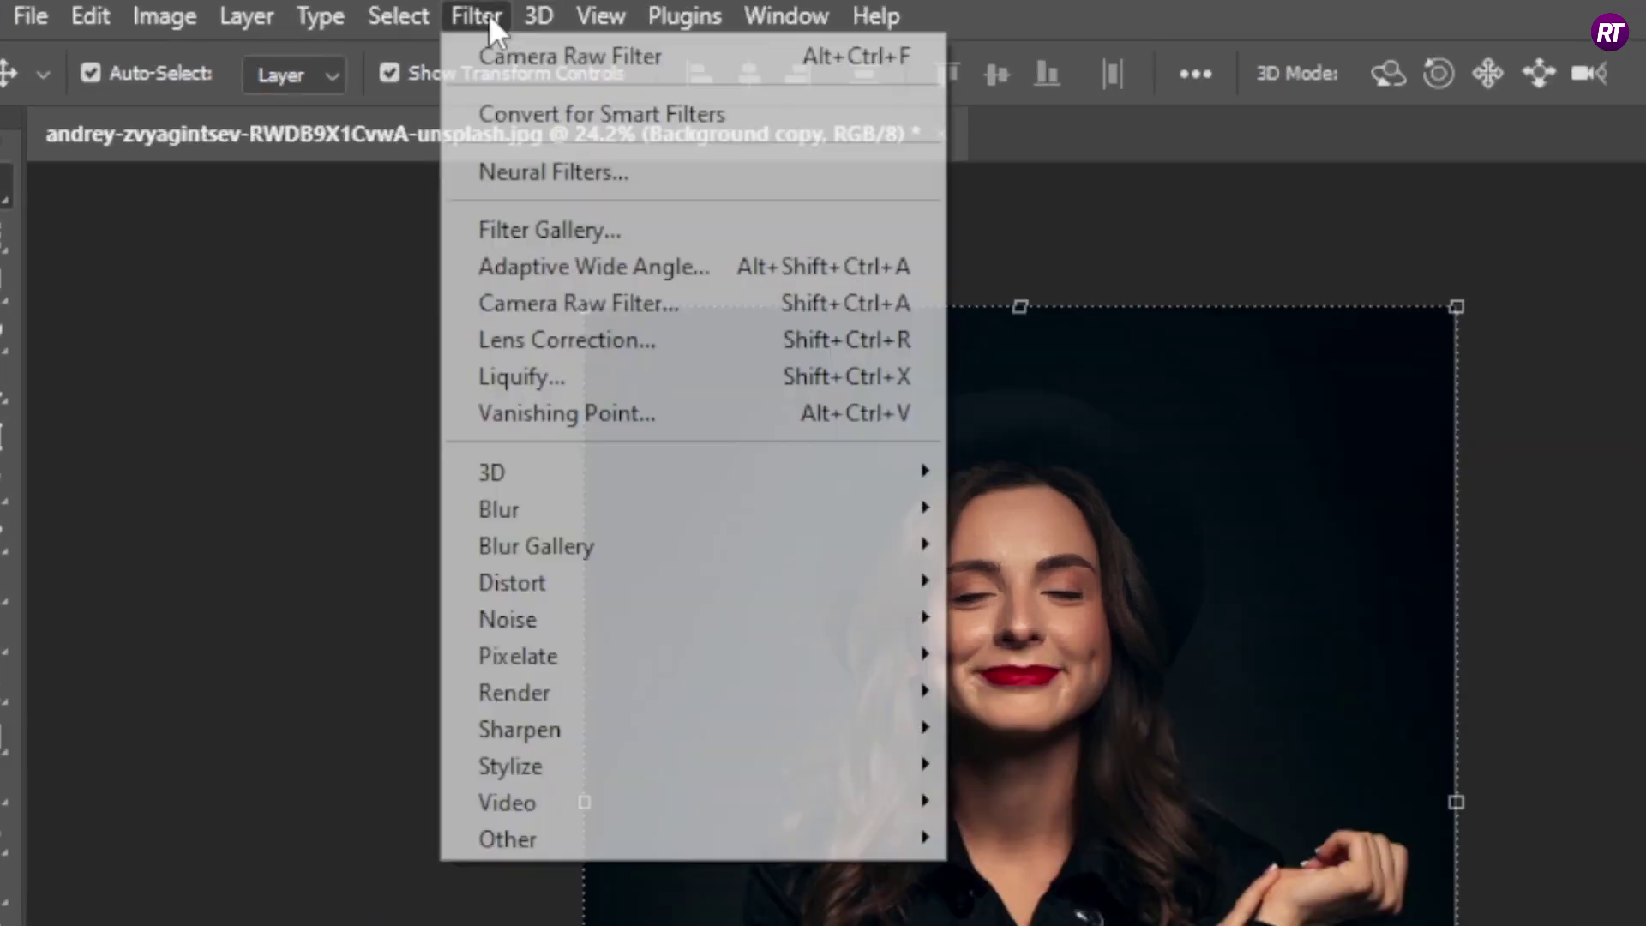
click(517, 303)
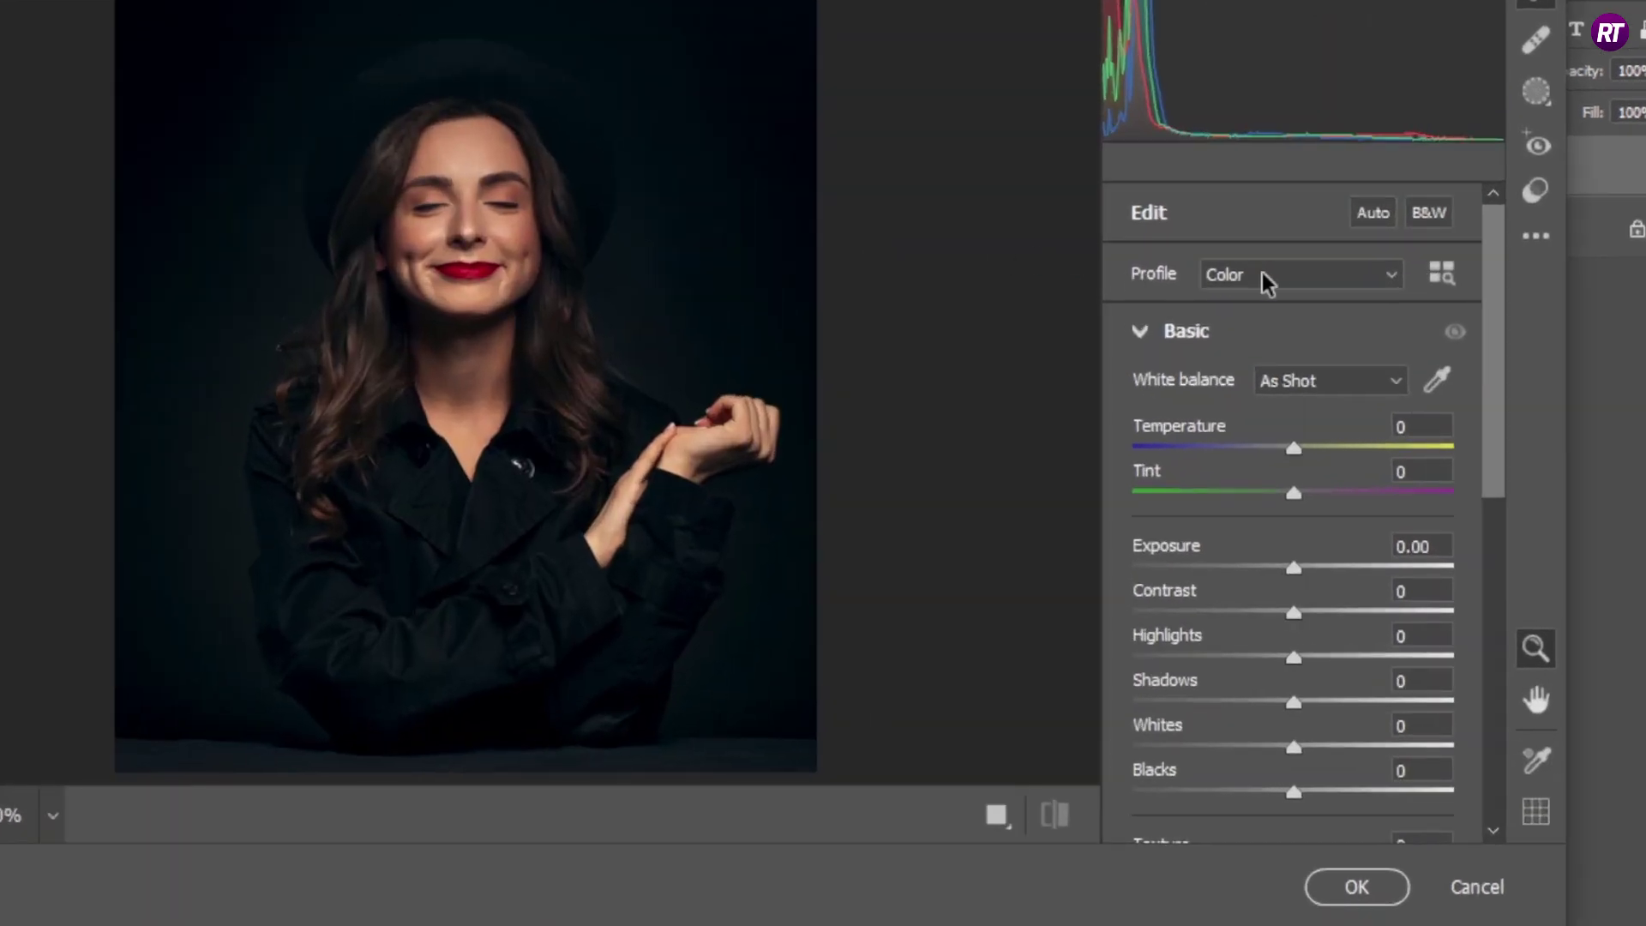
click(1308, 340)
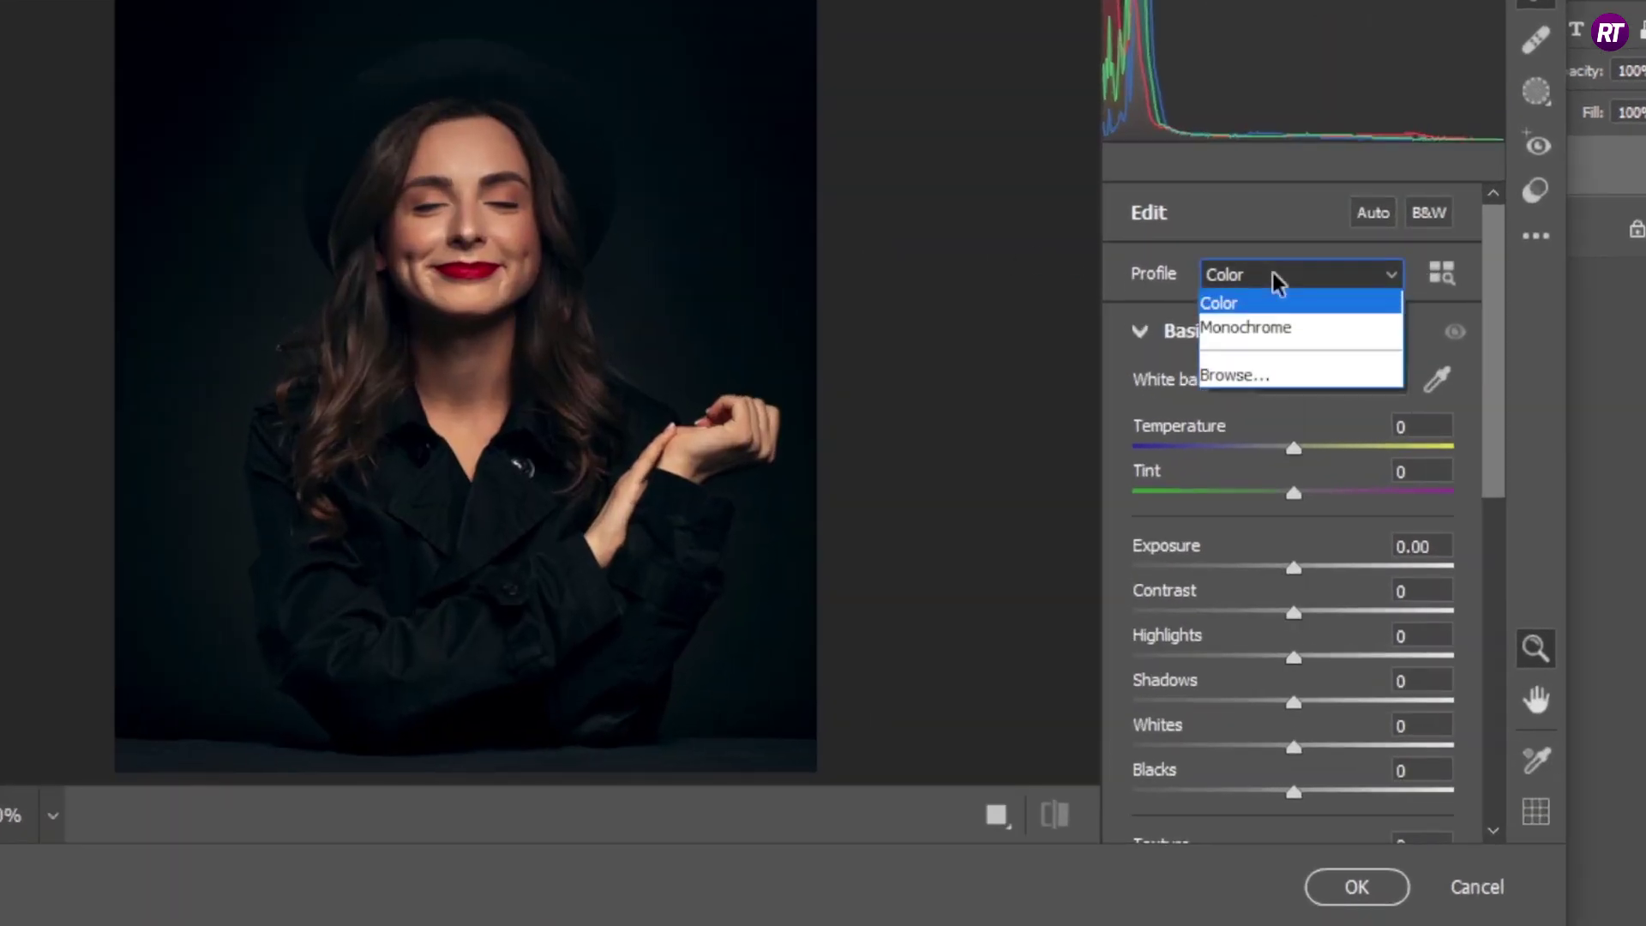
click(1274, 377)
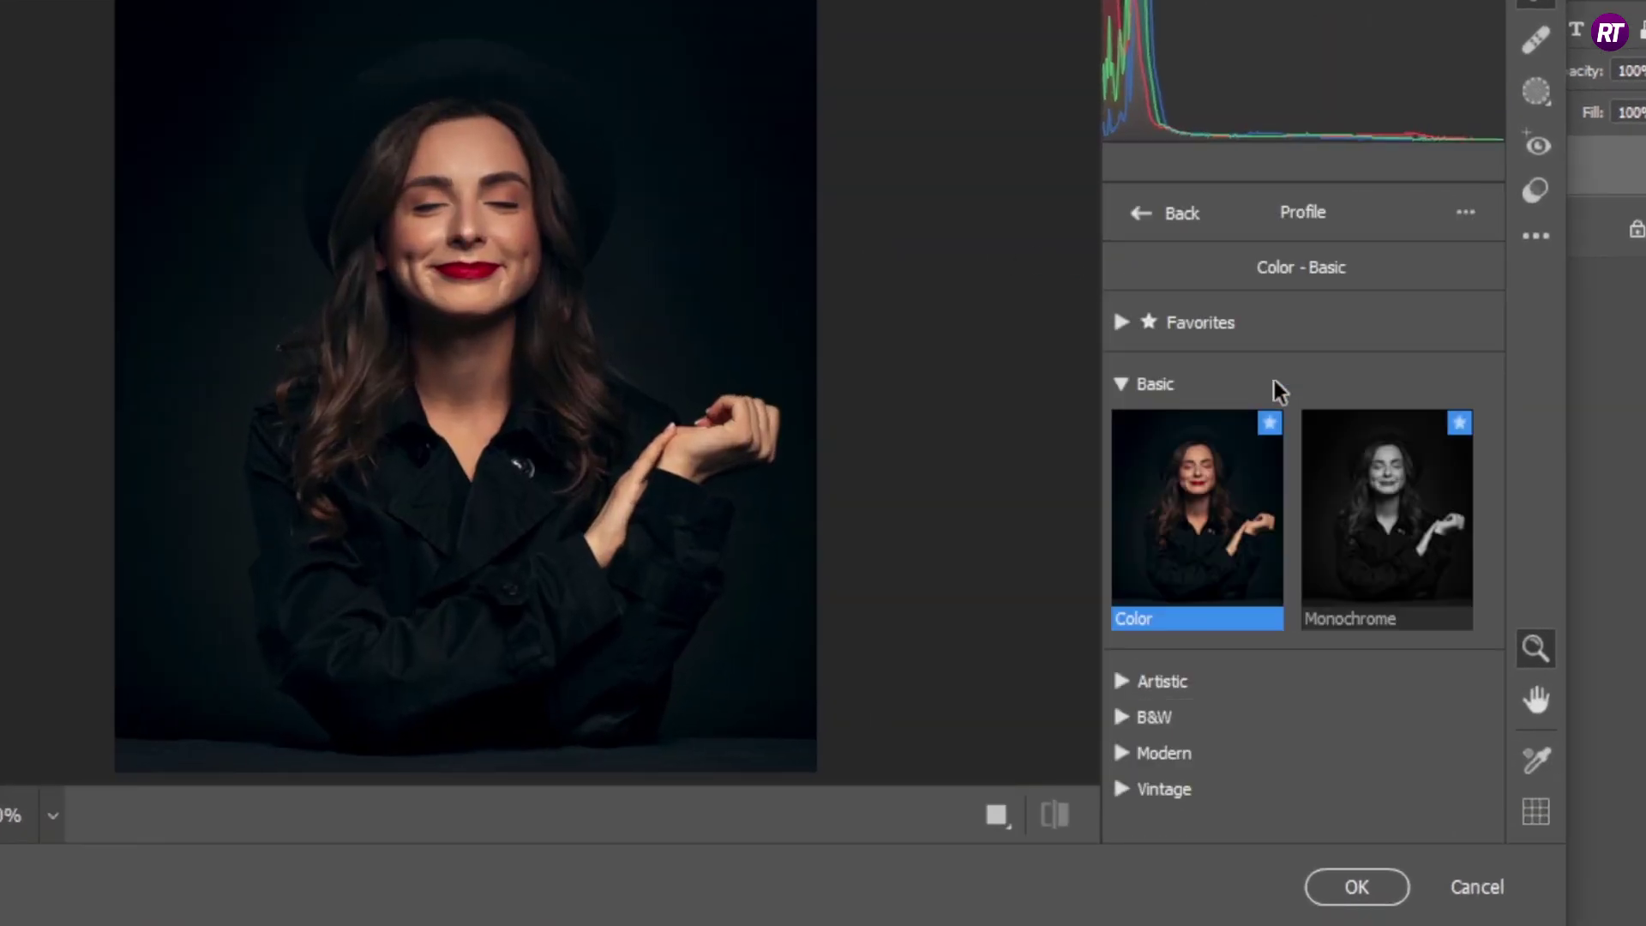
Apply the Modern 03 profile from the Modern group with an amount of 146 and accept the filter
click(1120, 385)
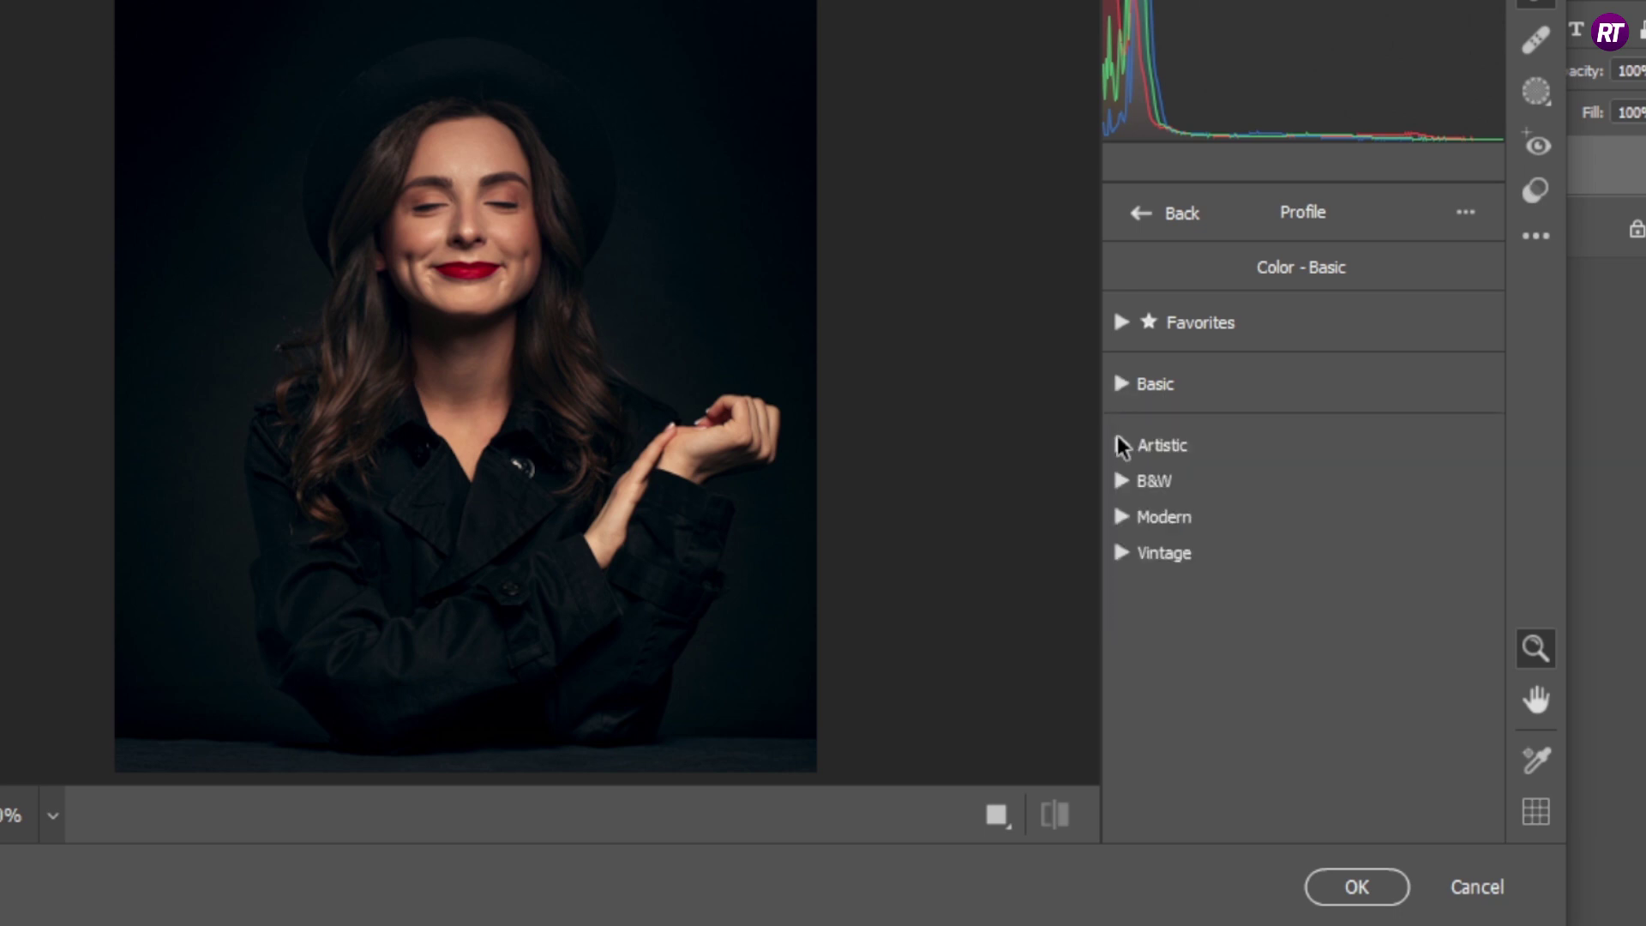
click(1120, 516)
scroll(1153, 600, down, 2)
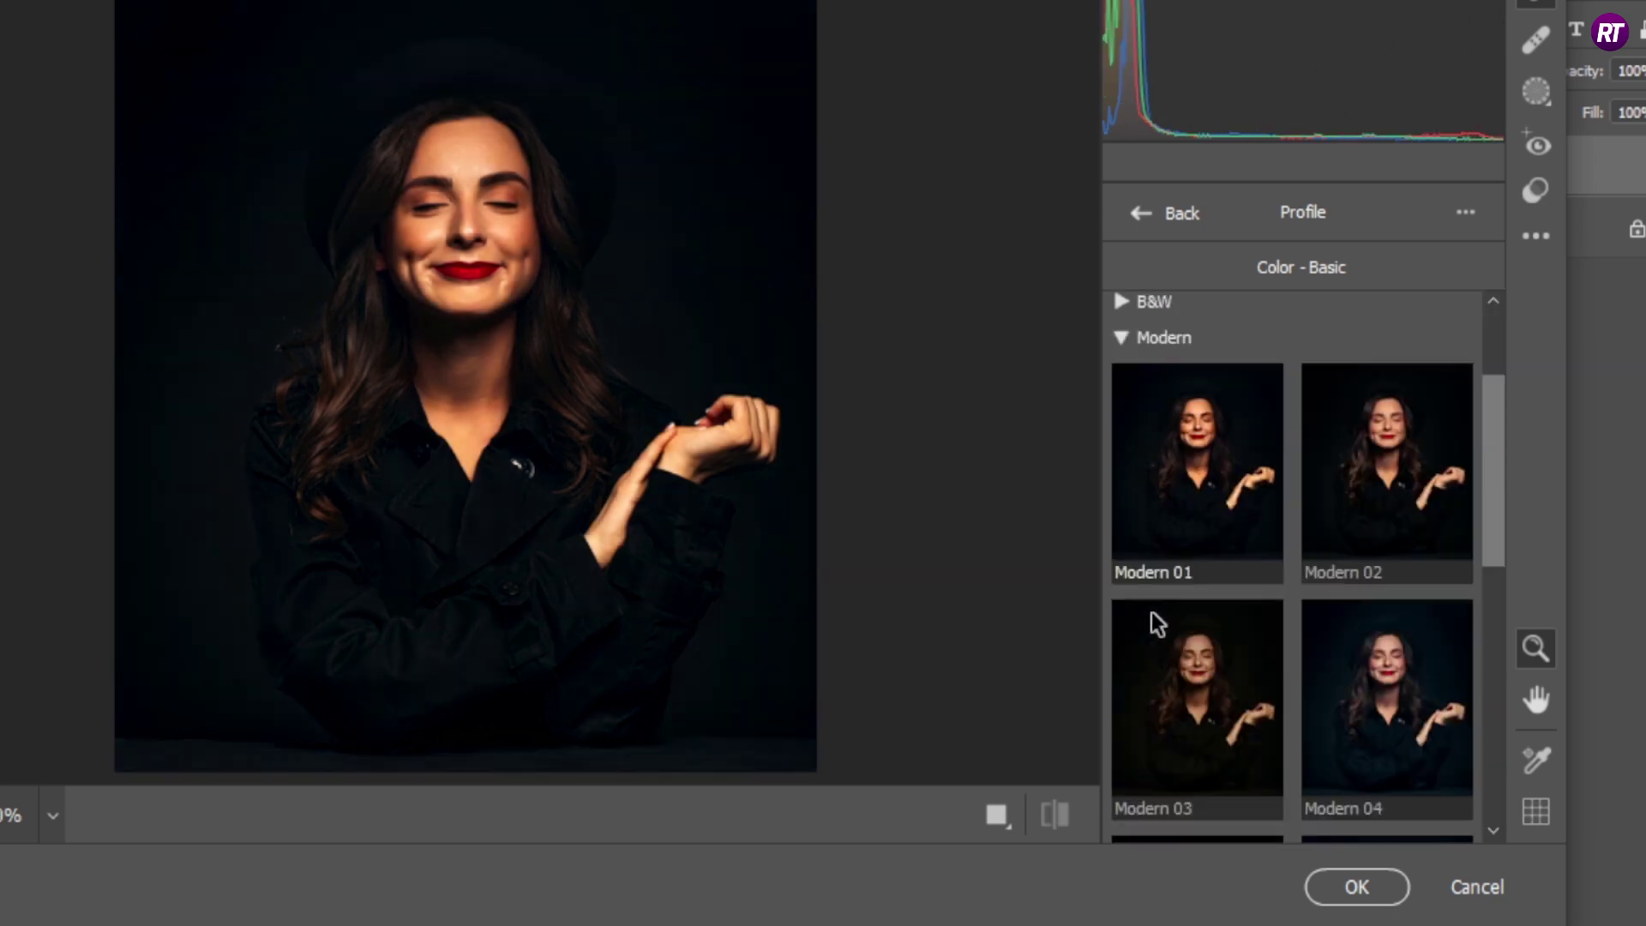
click(1176, 691)
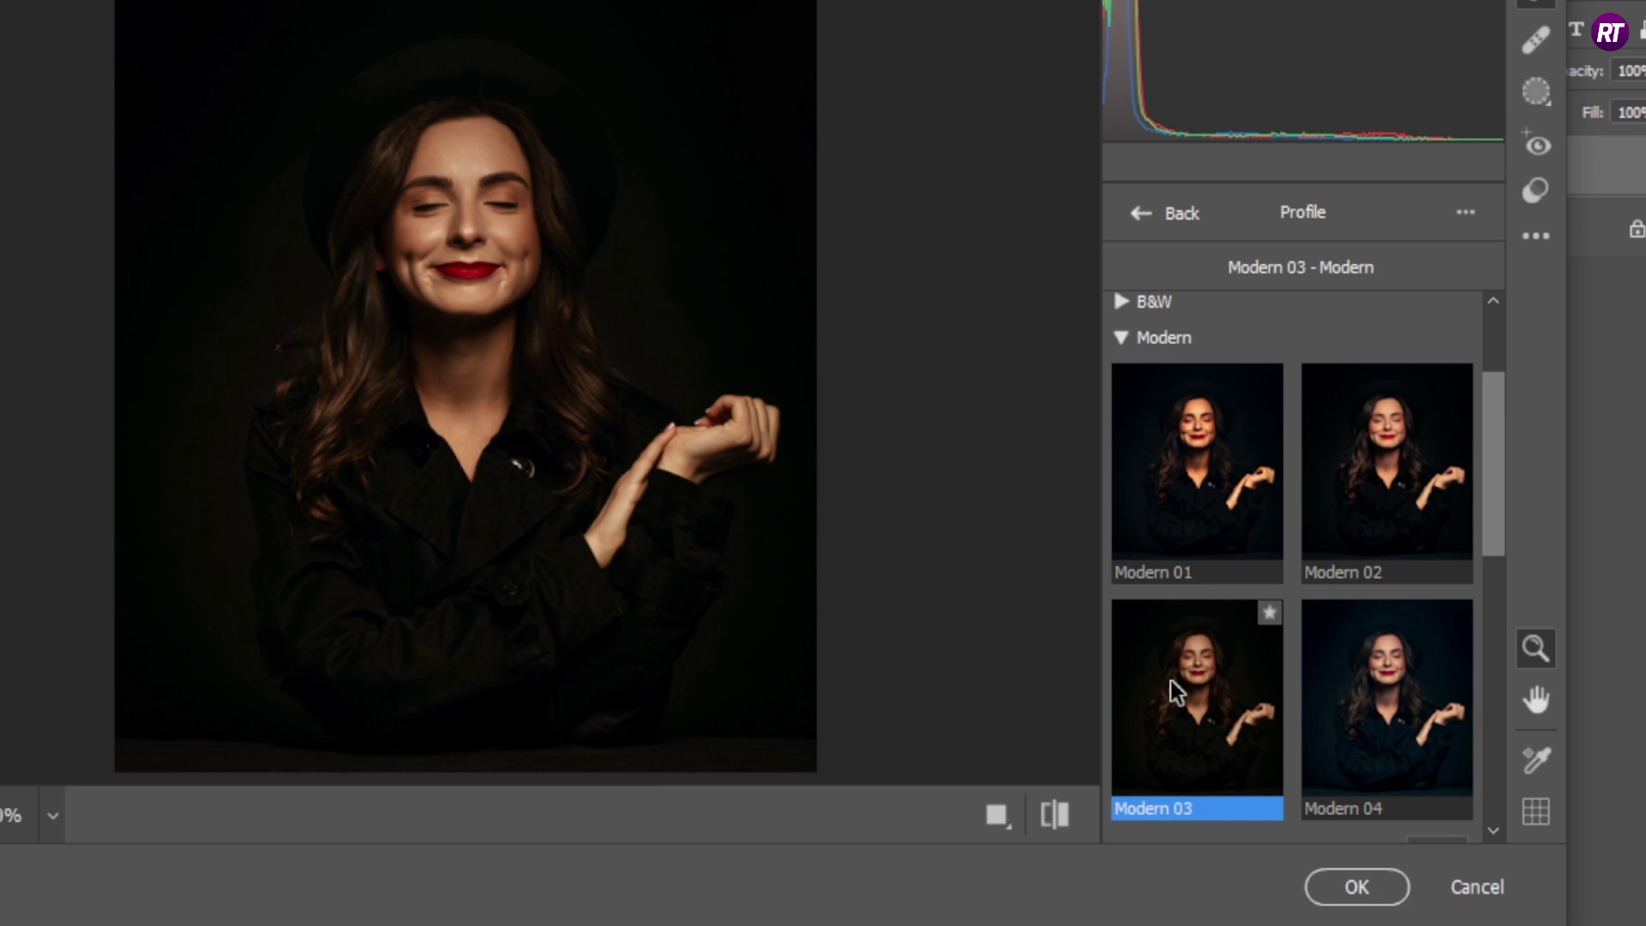
click(1371, 694)
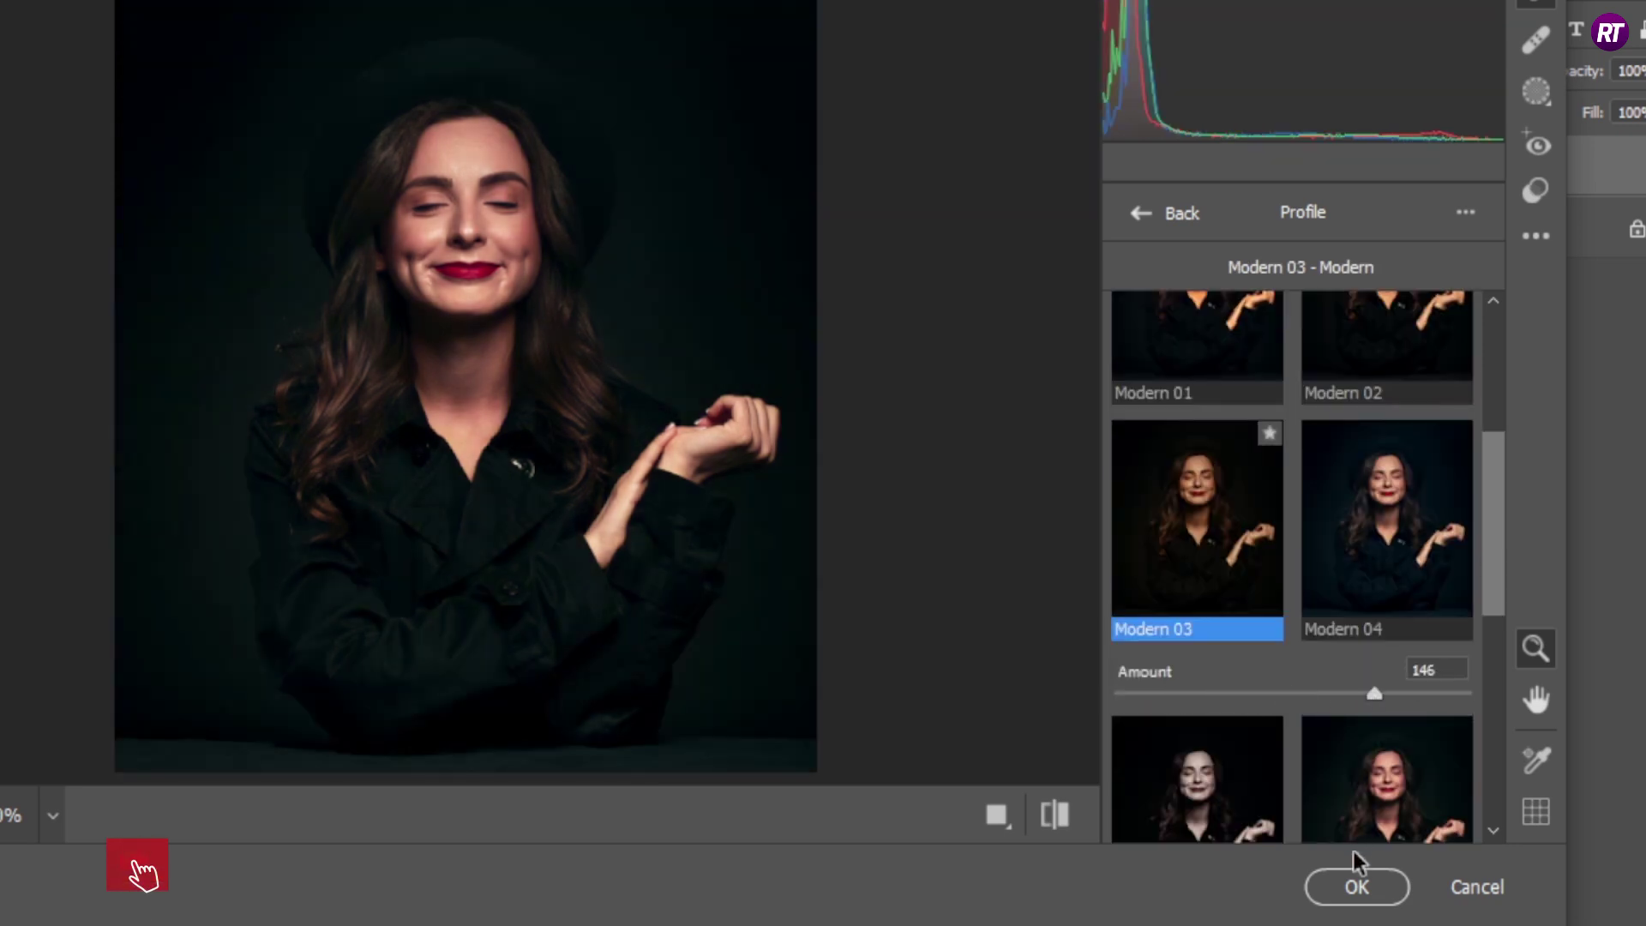
click(1356, 886)
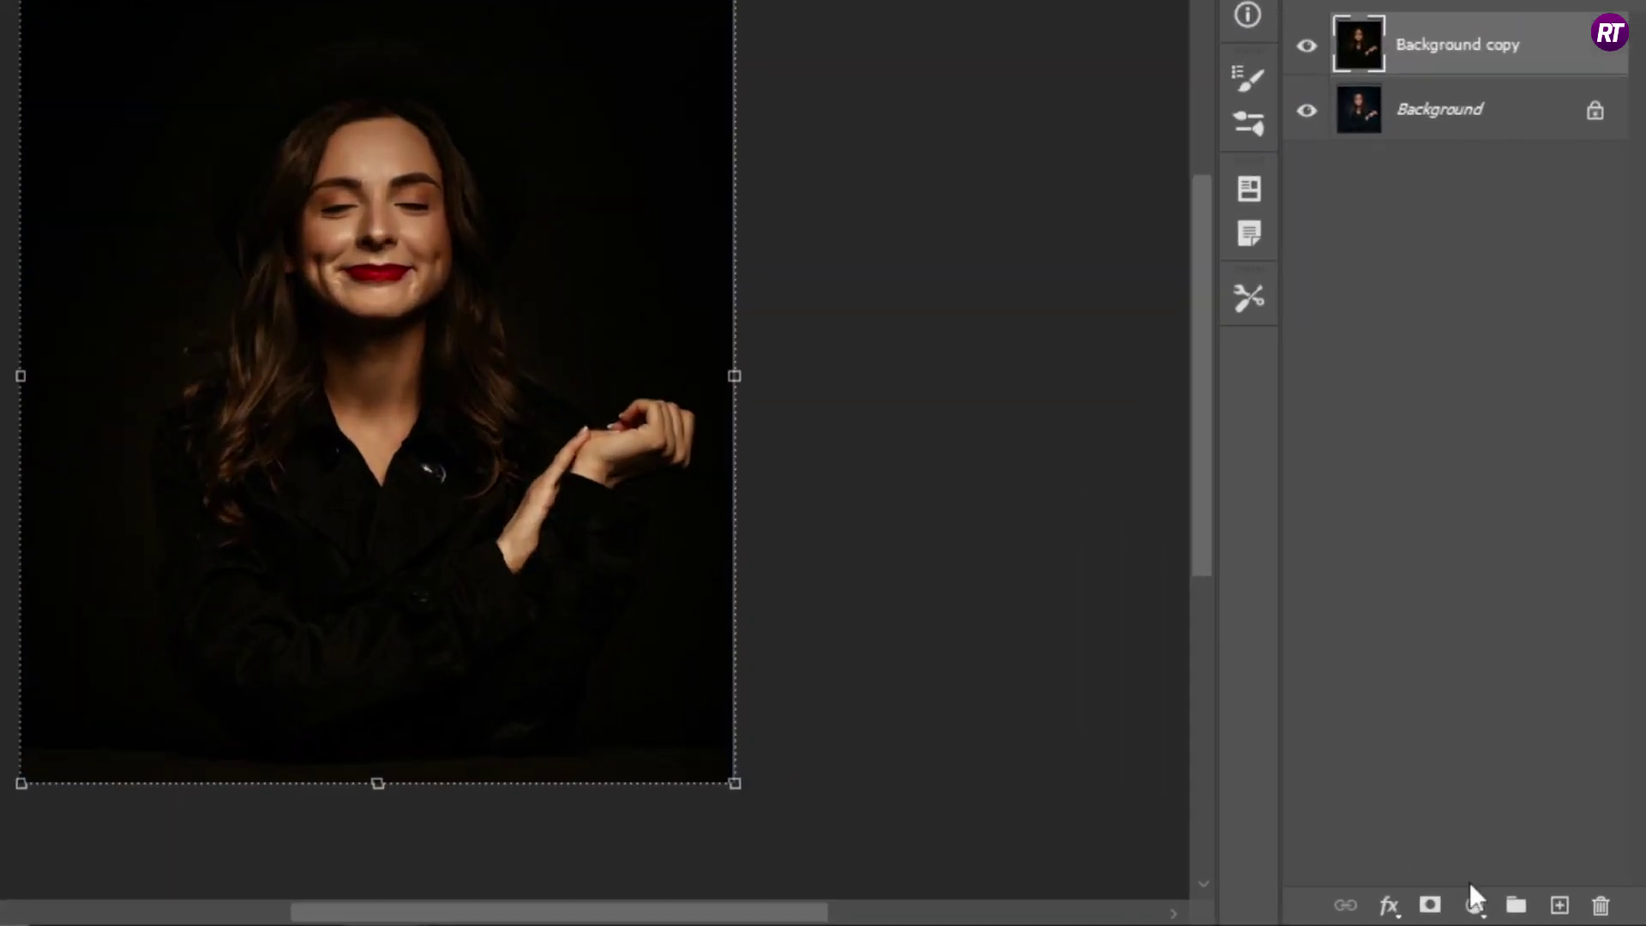
Add a Solid Color fill layer in dark navy blue 03003d above the Background copy layer
click(1508, 906)
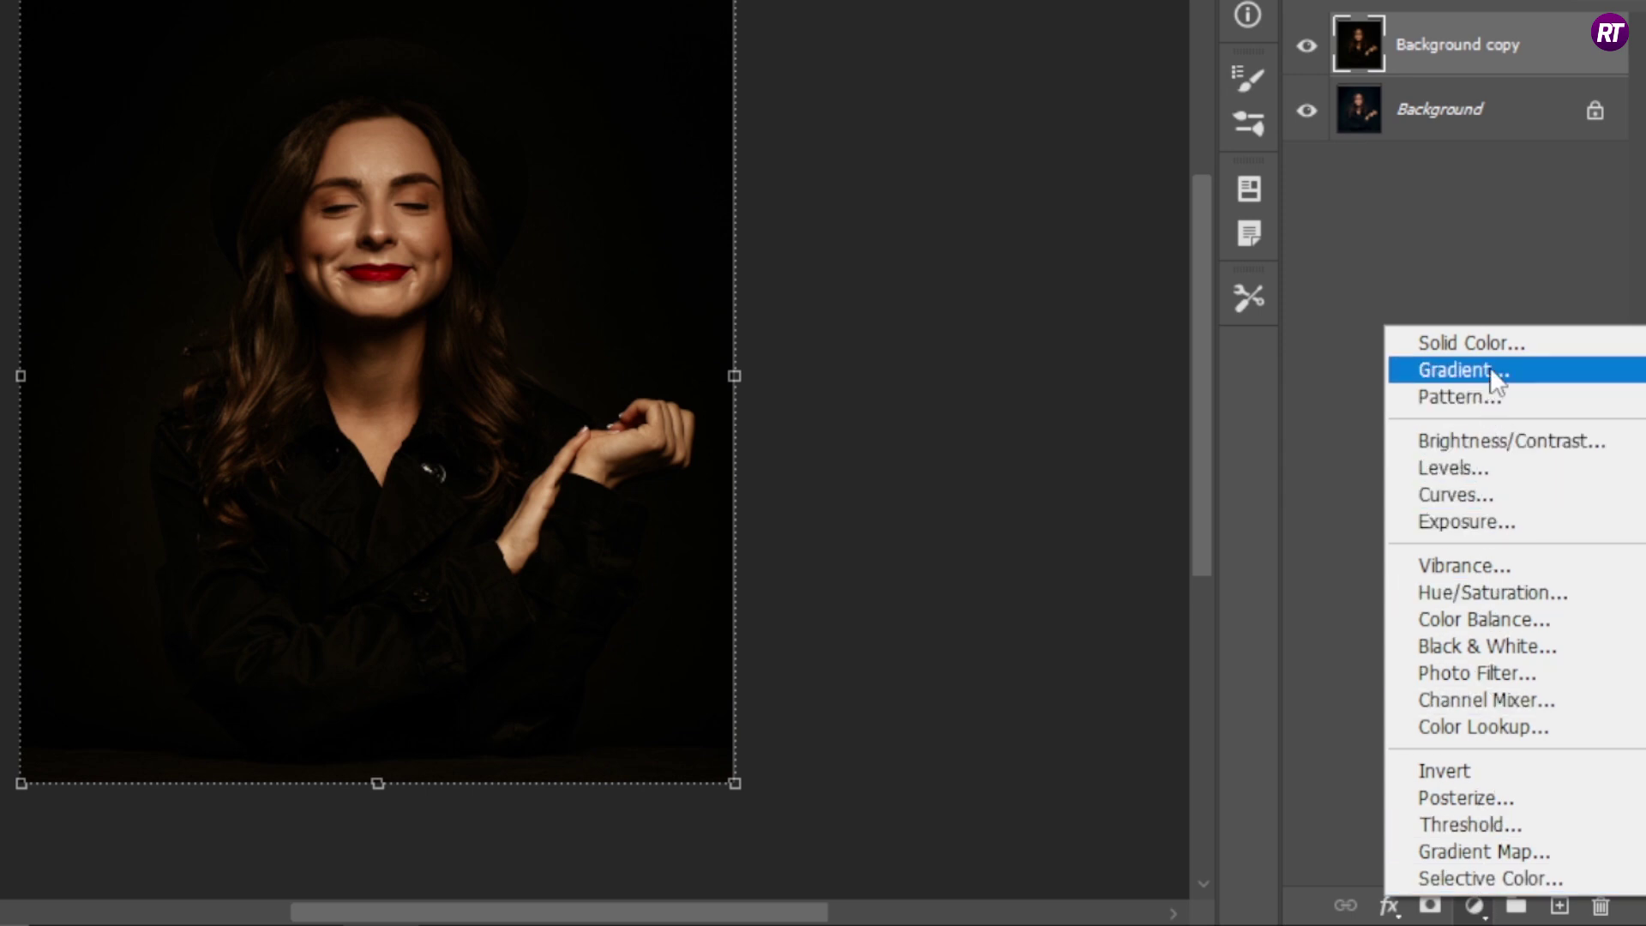
click(1494, 345)
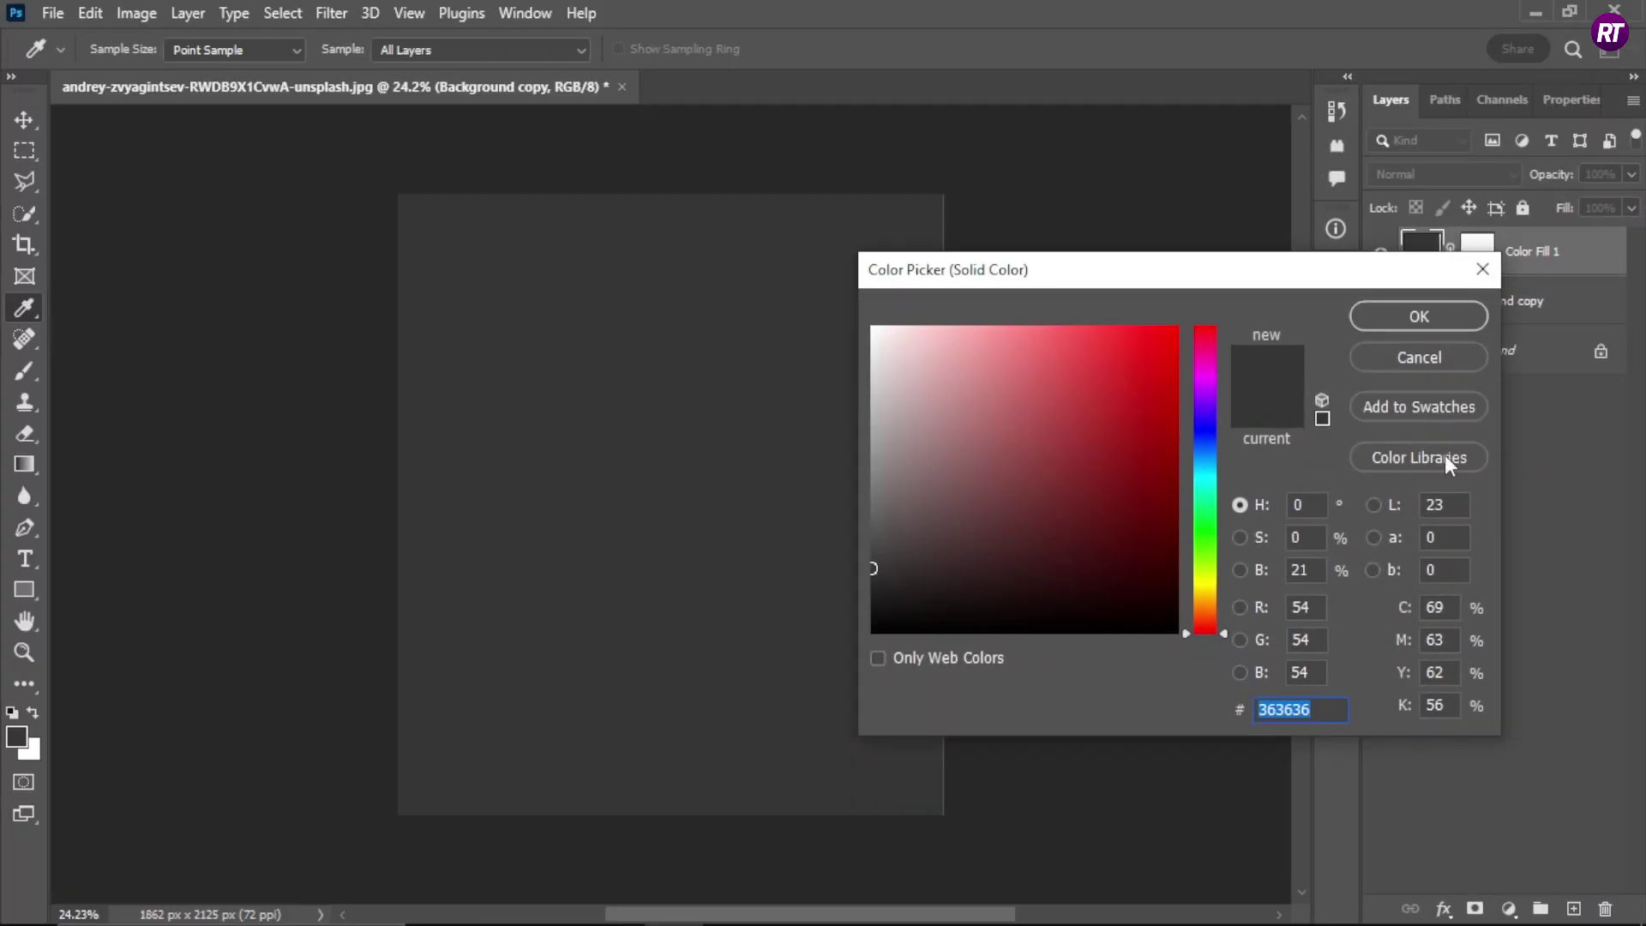
click(1206, 426)
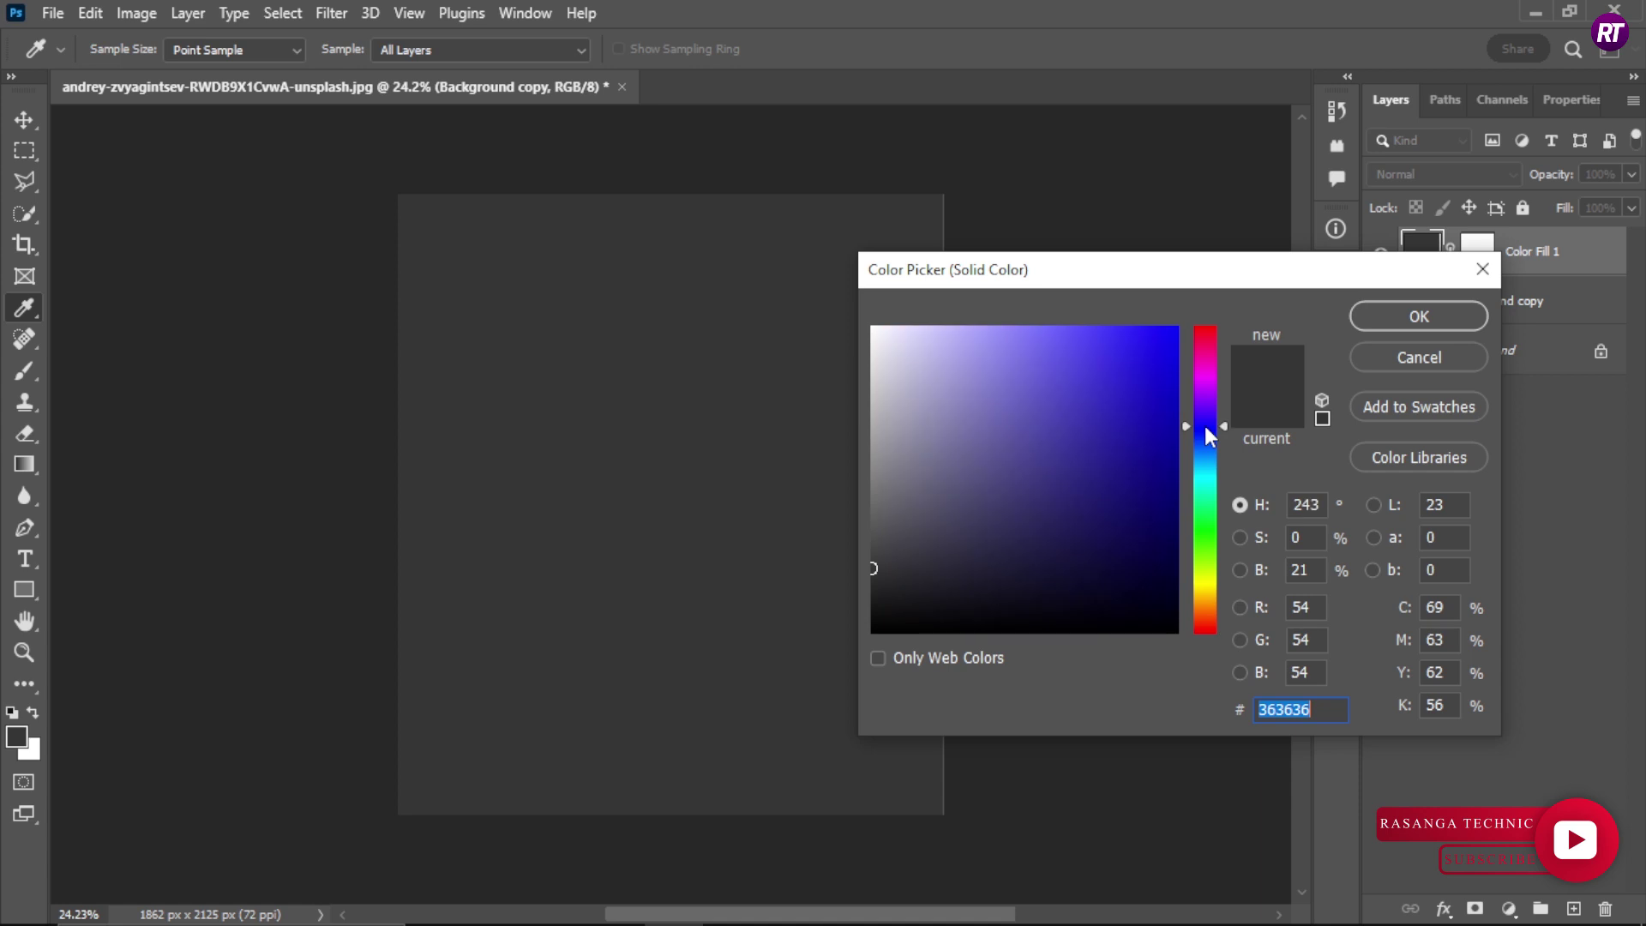
mouse_move(1176, 415)
mouse_down()
mouse_move(1175, 516)
mouse_move(1226, 565)
mouse_up()
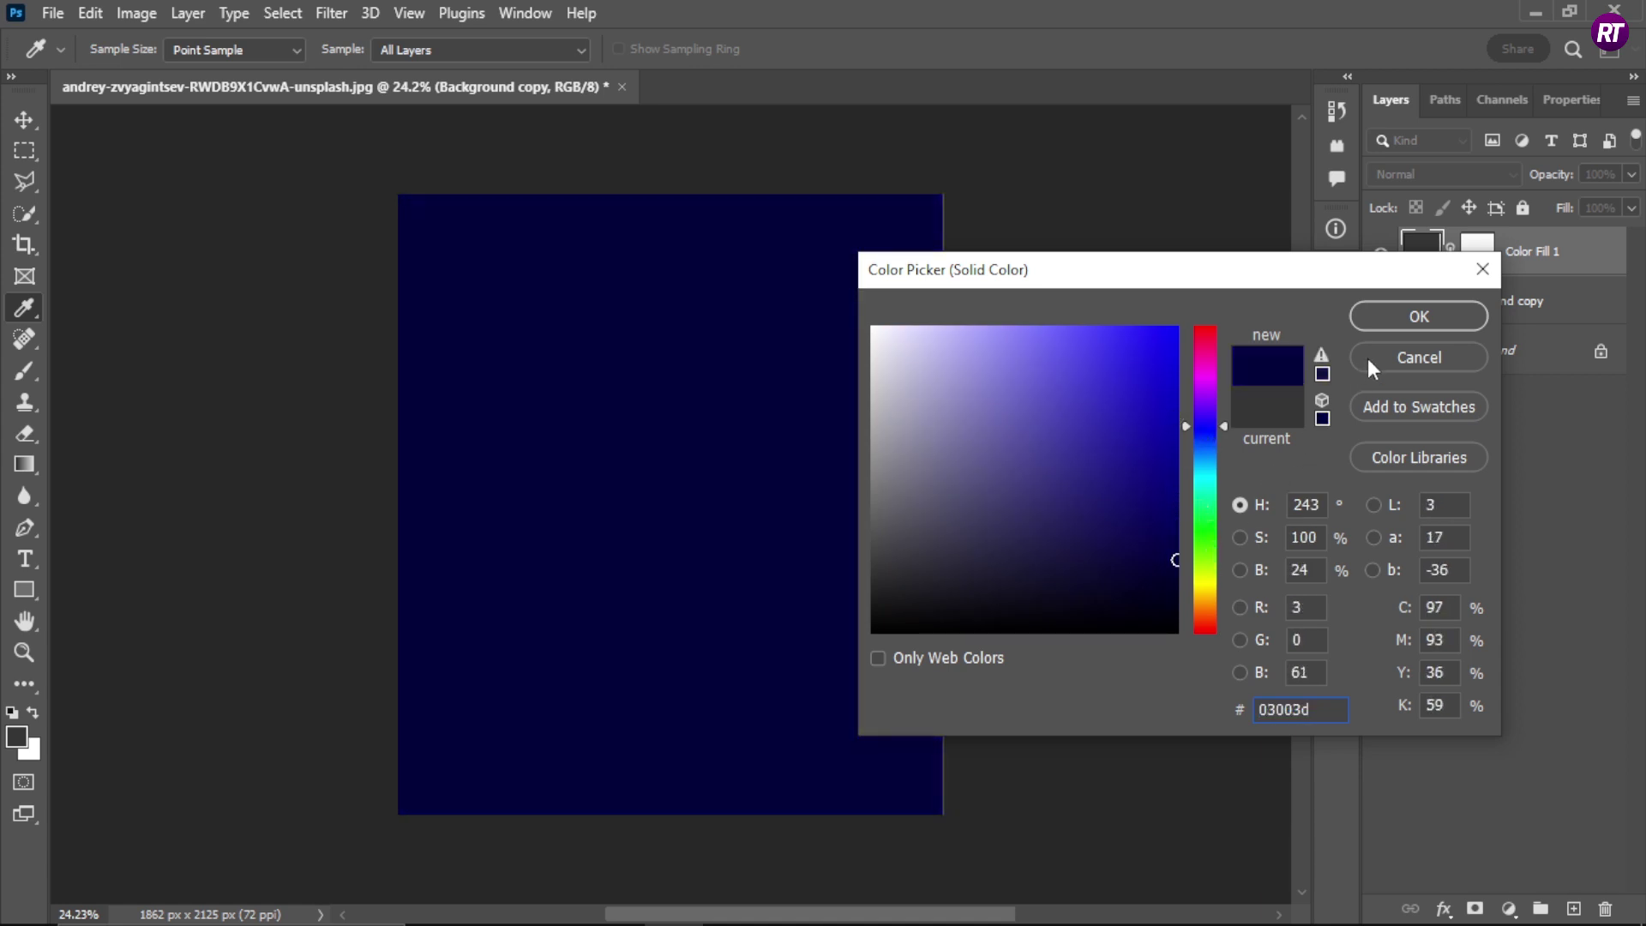
click(1397, 318)
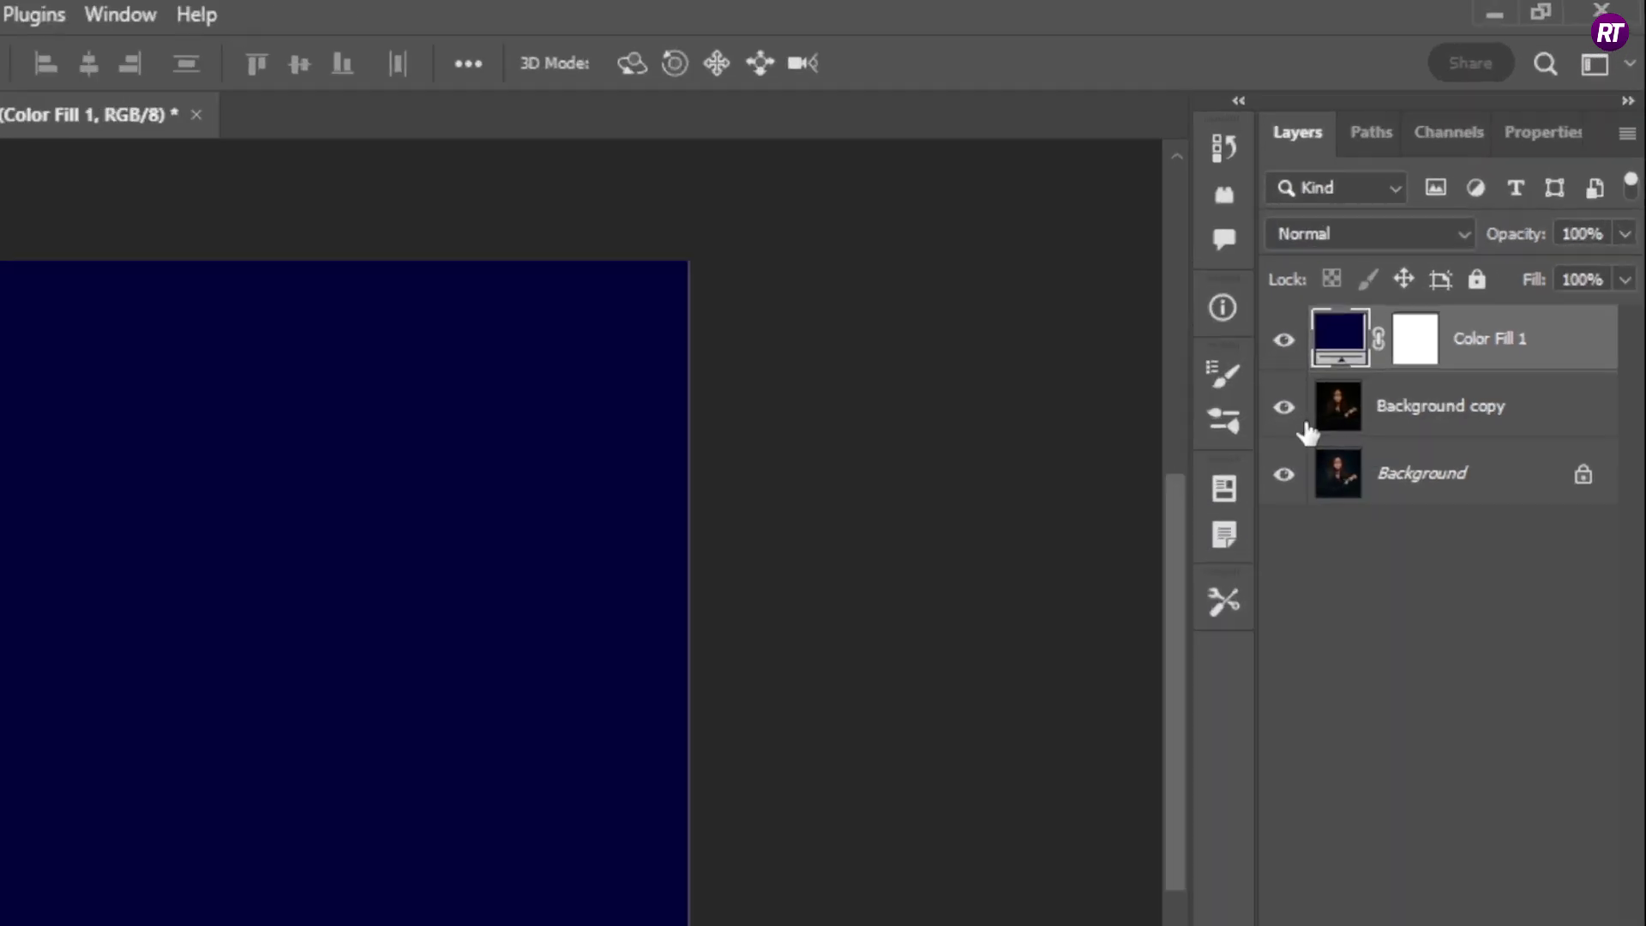
Lower the opacity of the navy colour fill layer to 20% and deselect the layer
click(1603, 248)
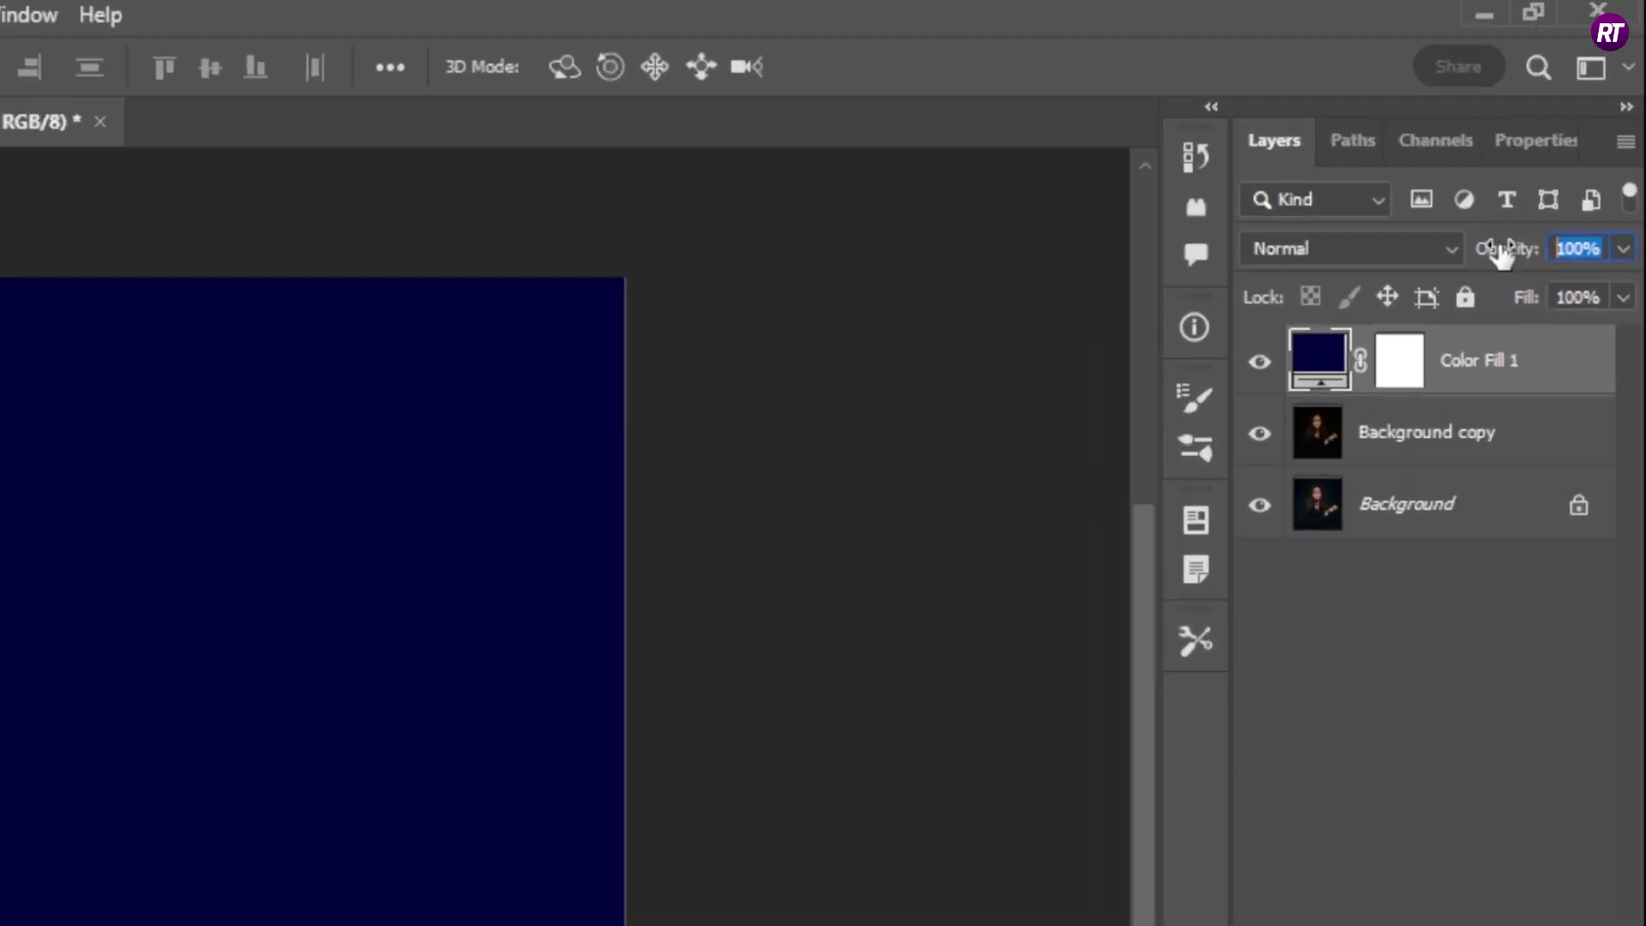
text(2)
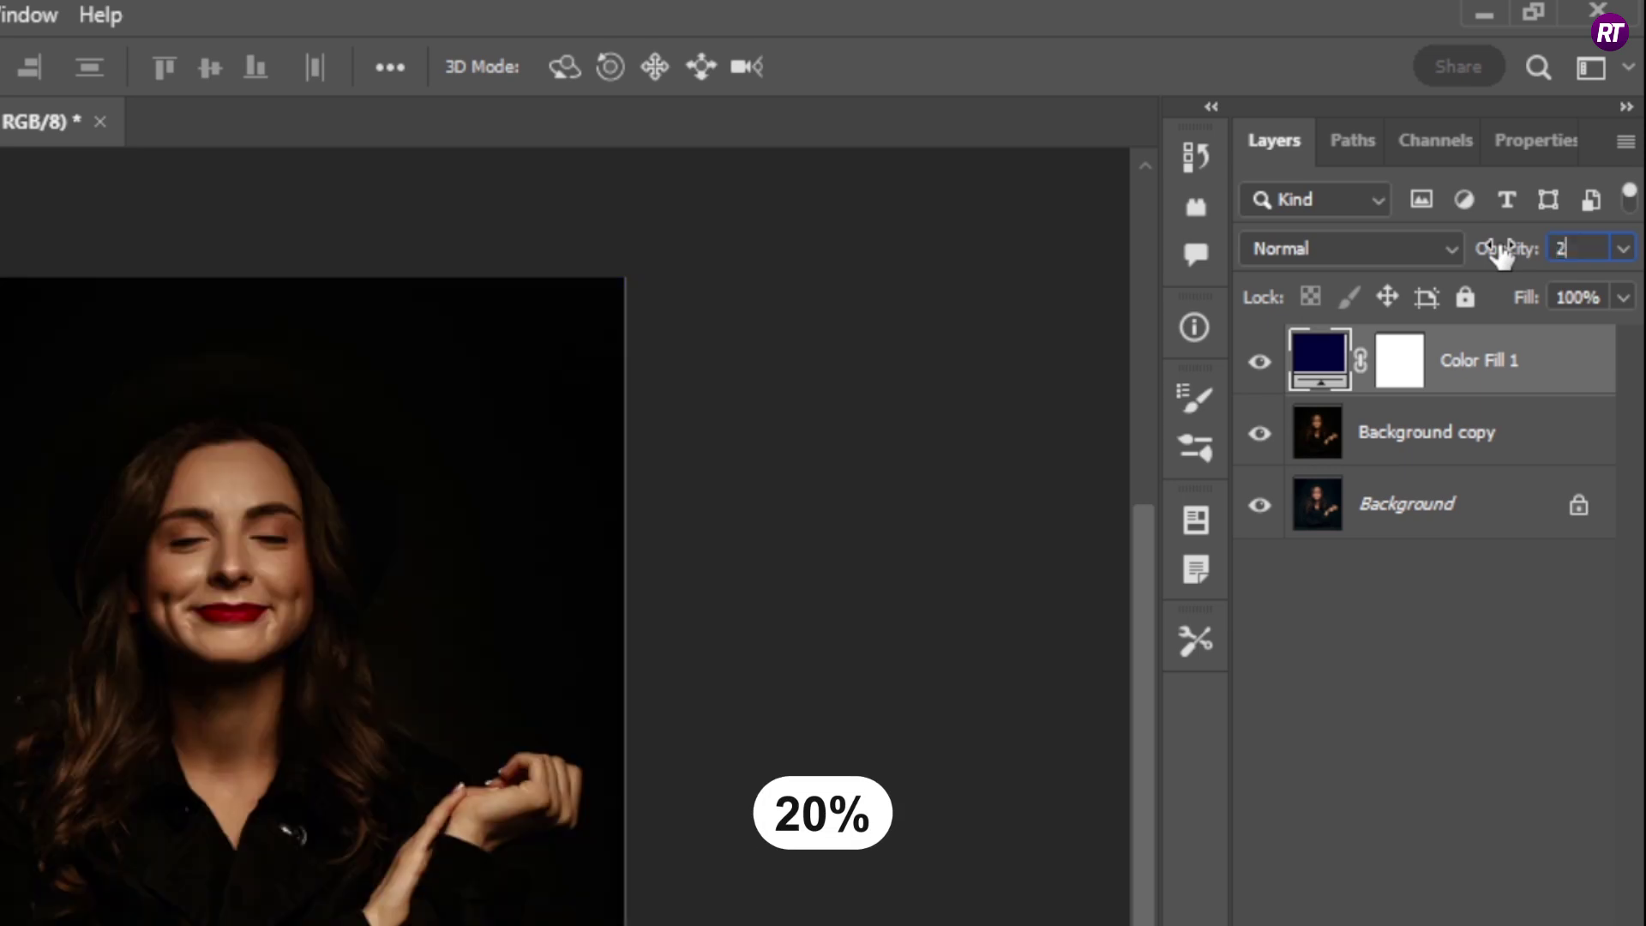
text(0)
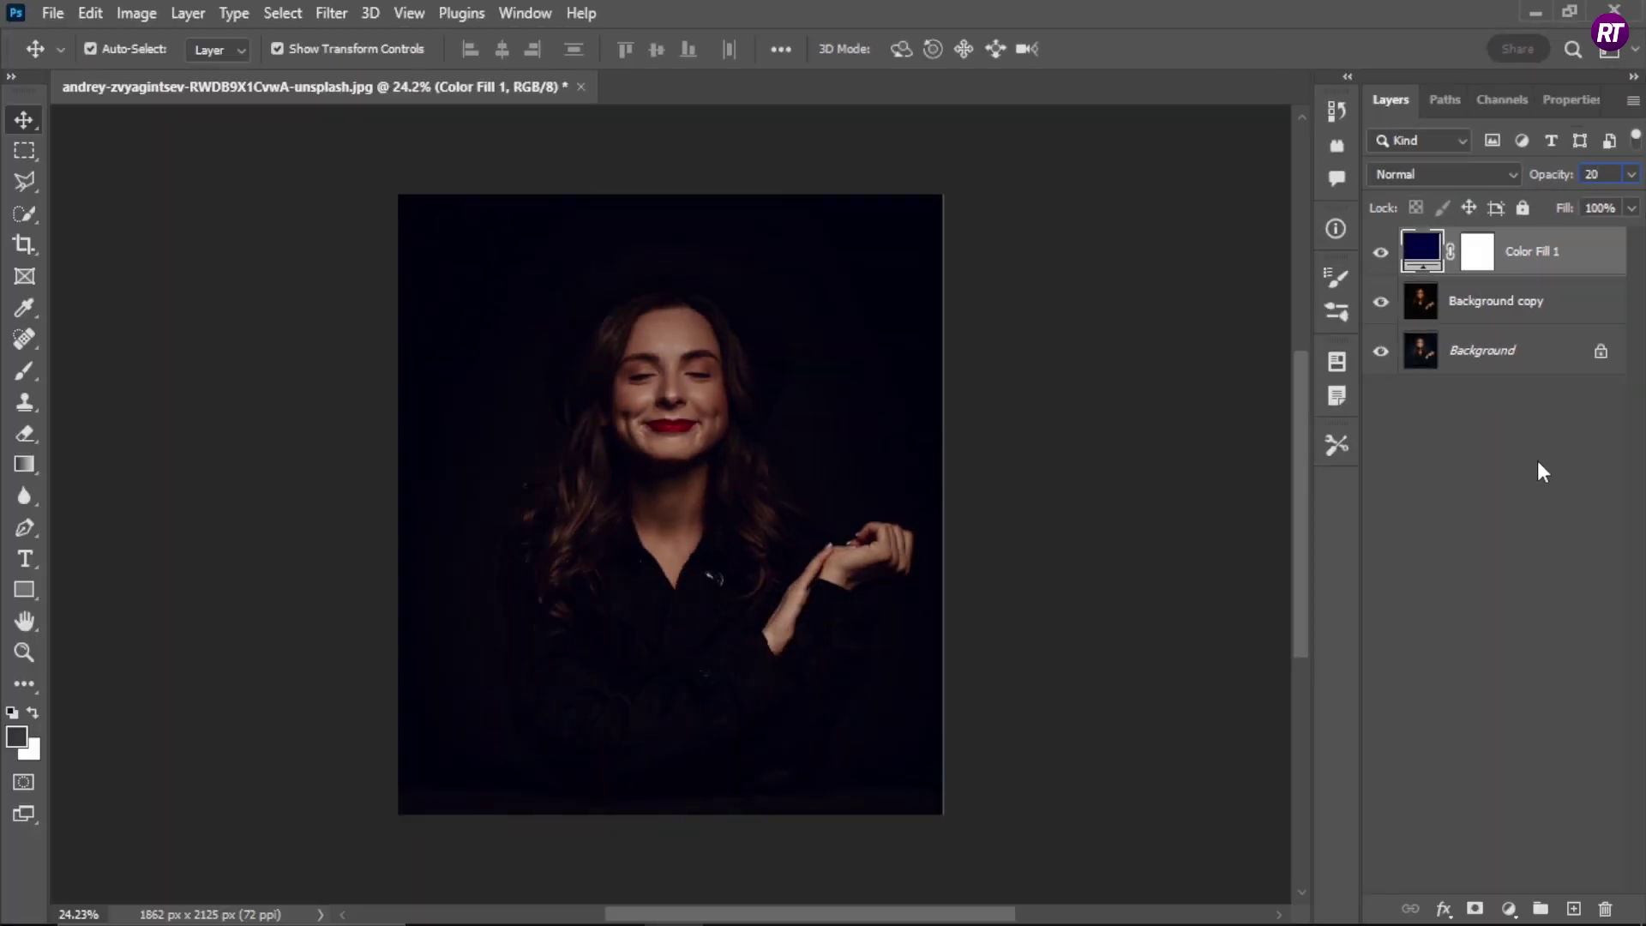
click(1485, 663)
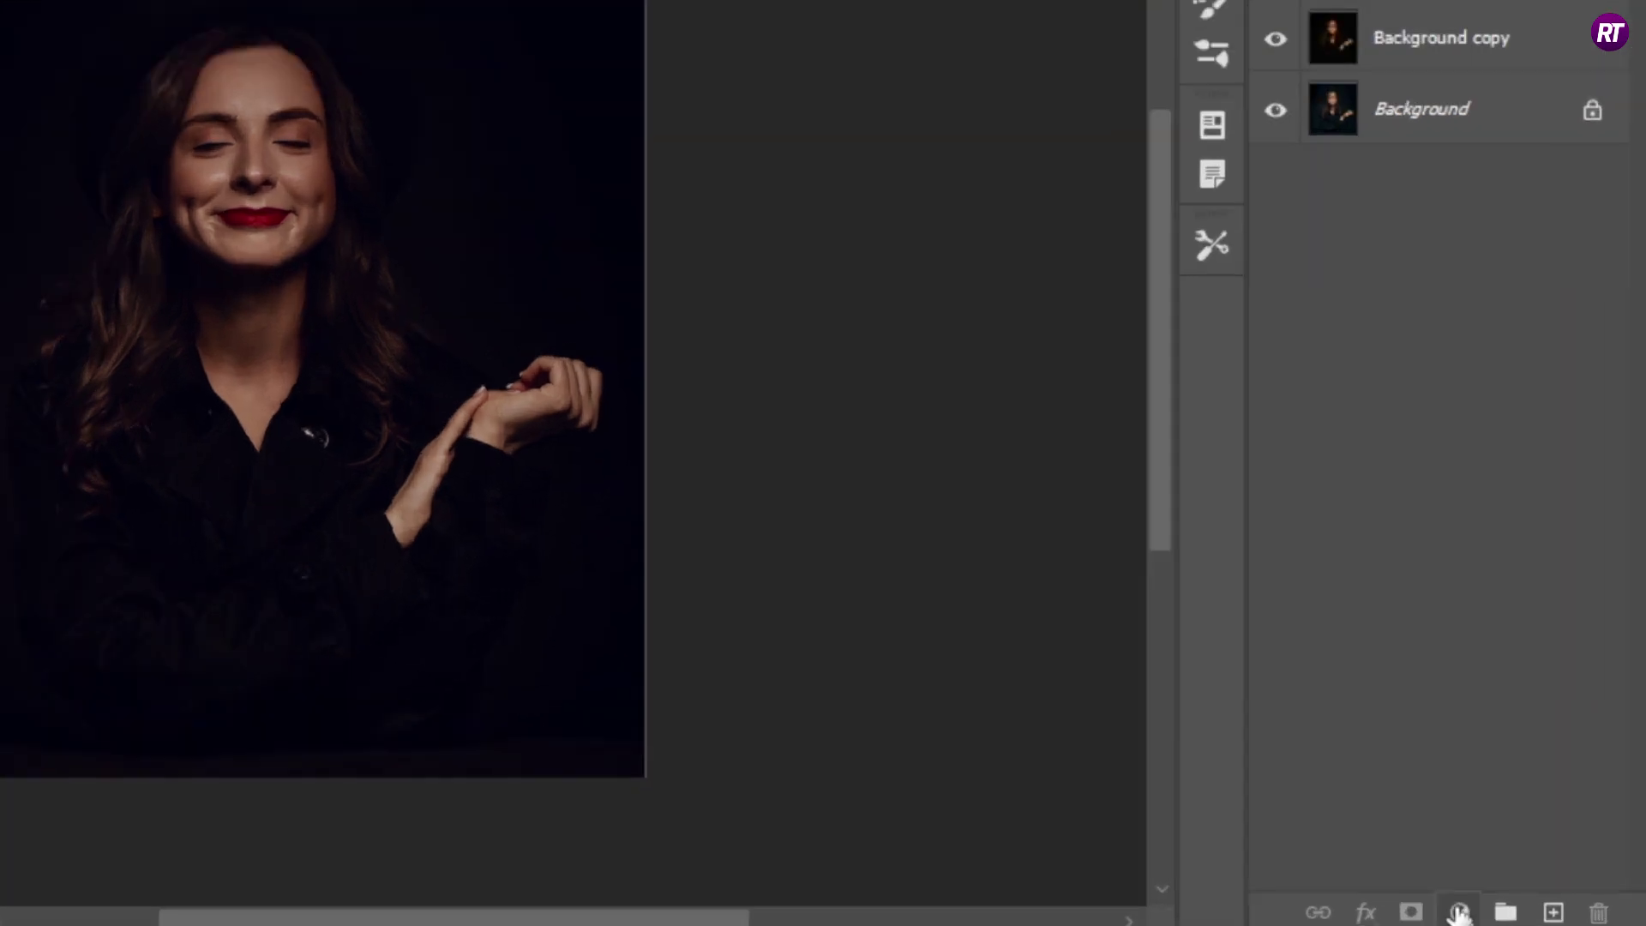
Add a Gradient fill layer on top using the Foreground to Transparent preset from the Basics group
click(1509, 909)
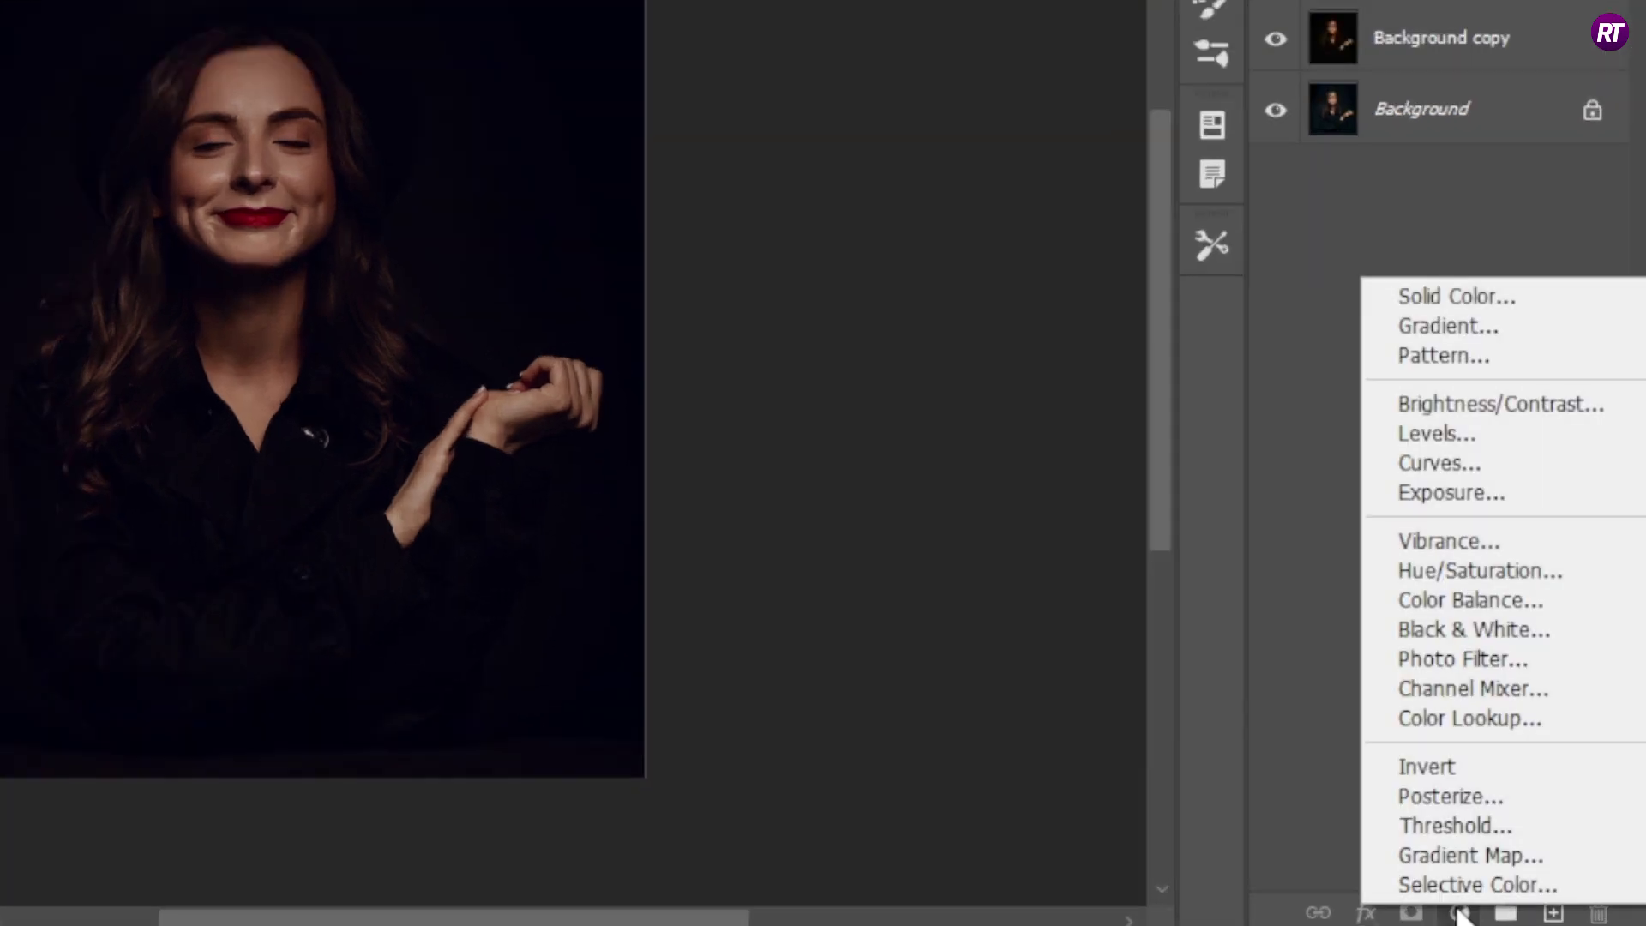
click(1485, 326)
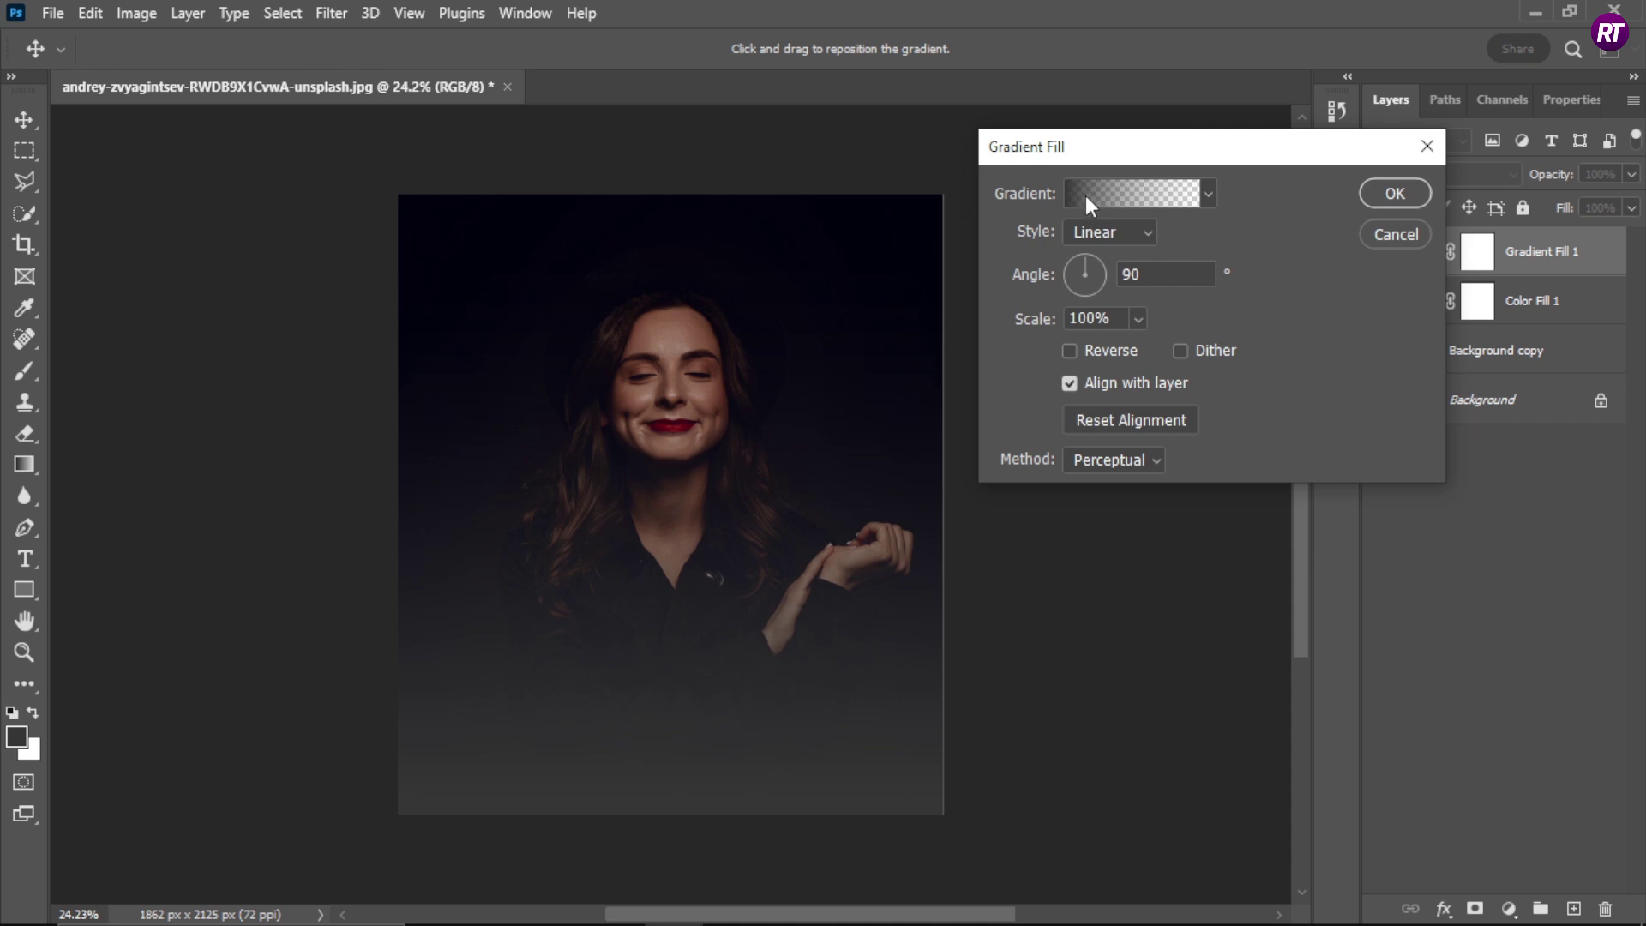
click(1085, 195)
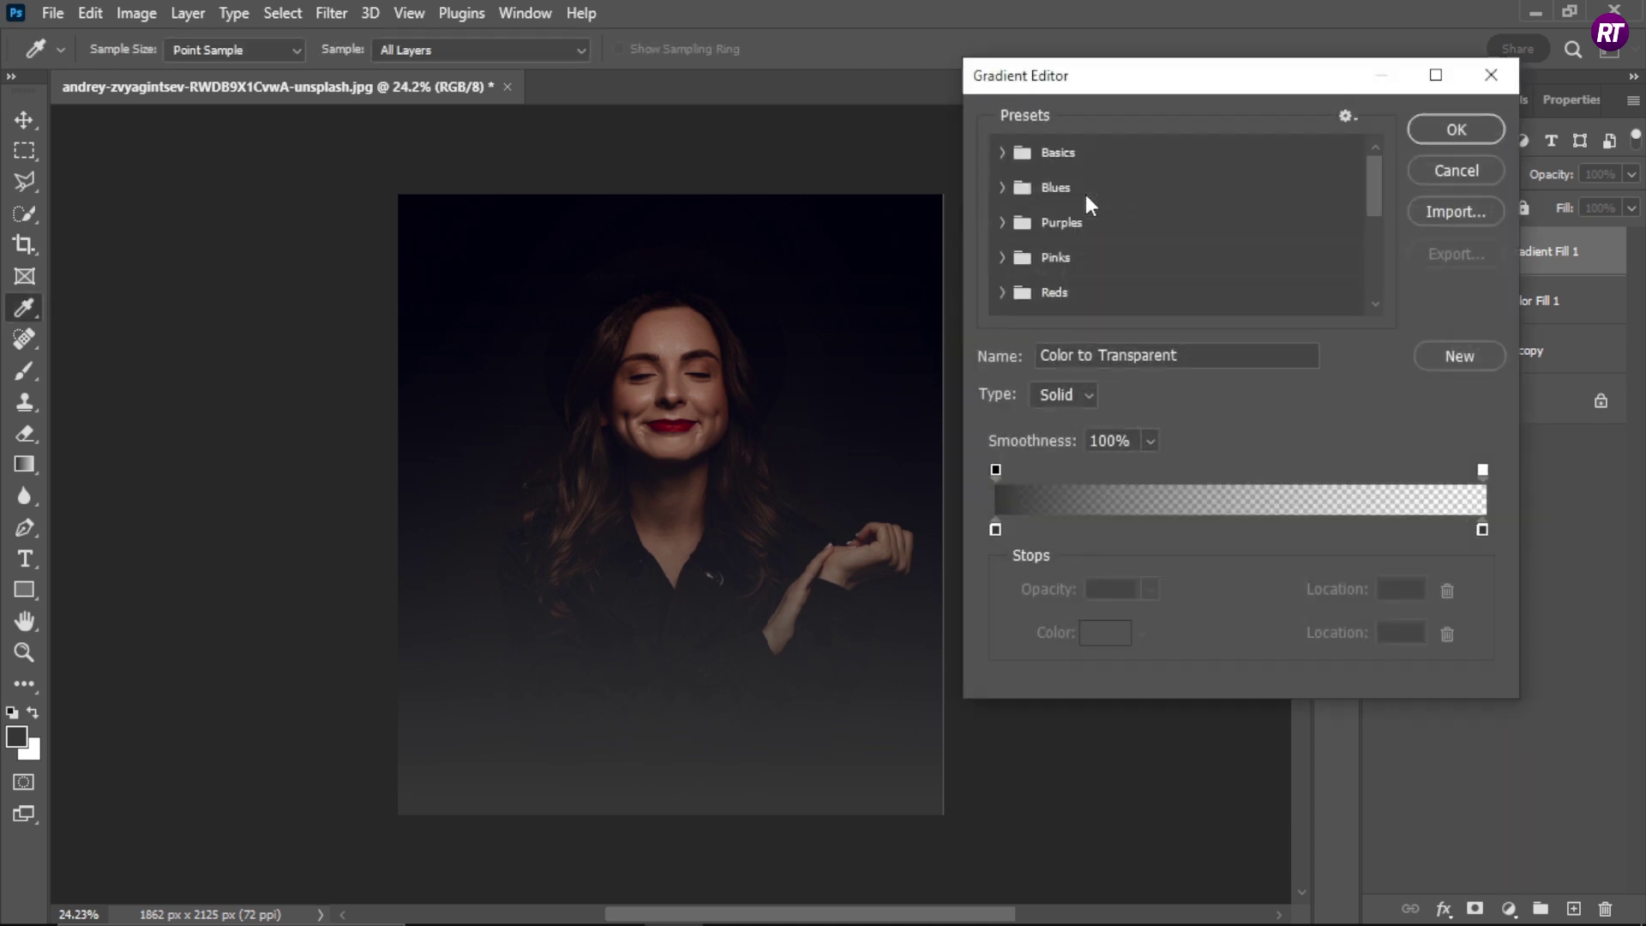
click(1001, 151)
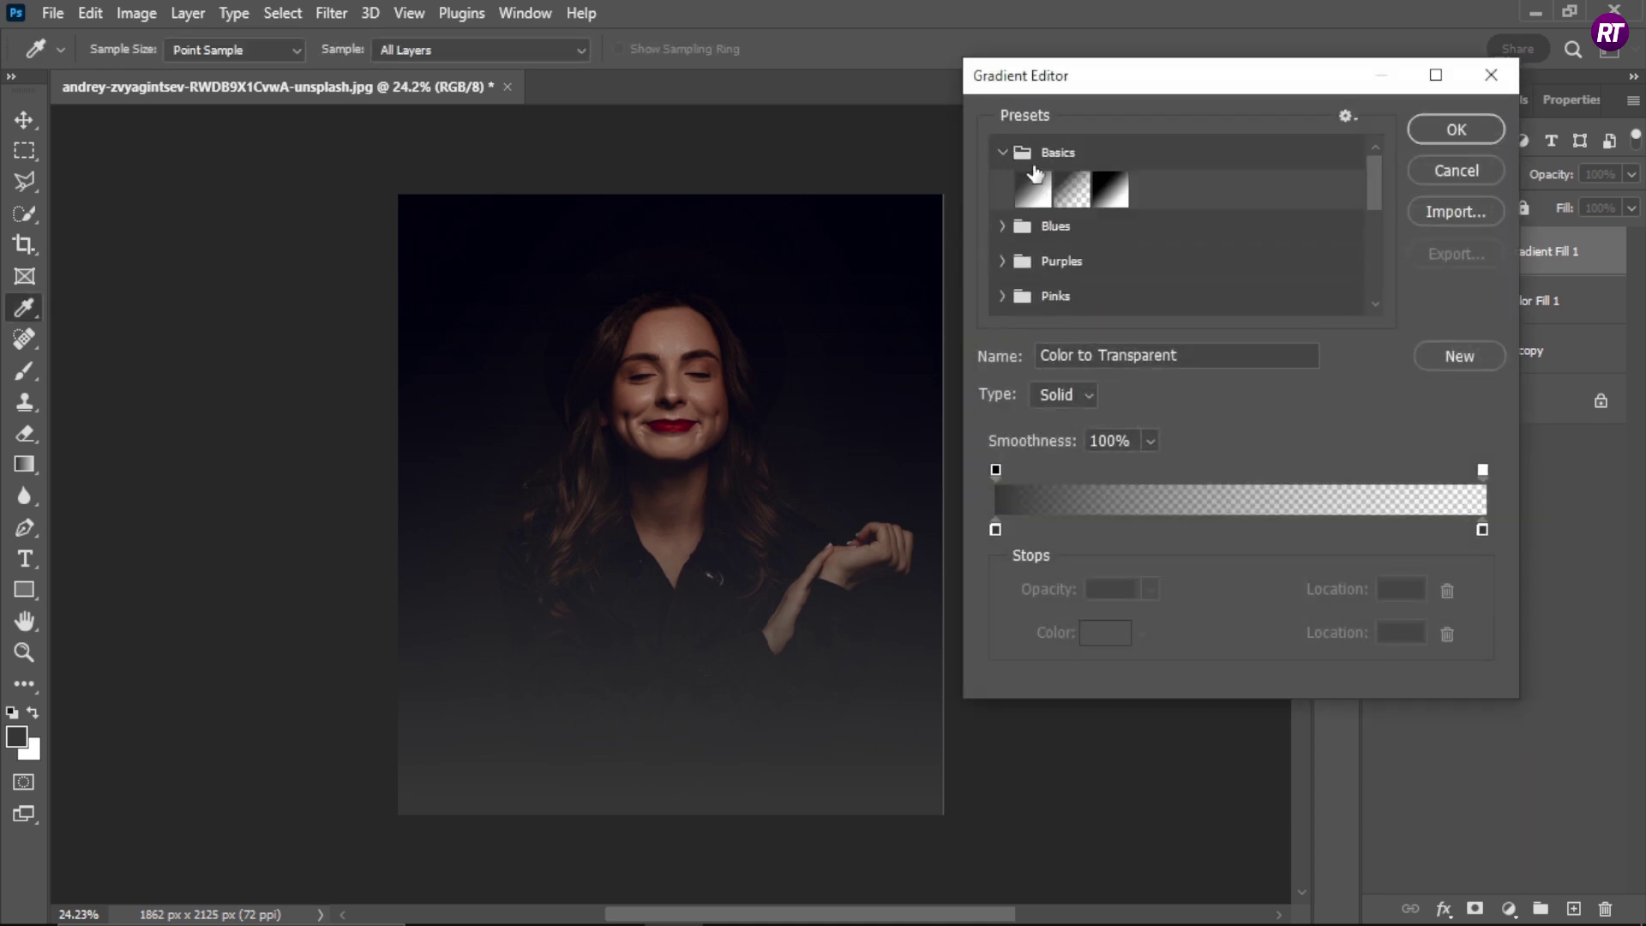
click(1071, 189)
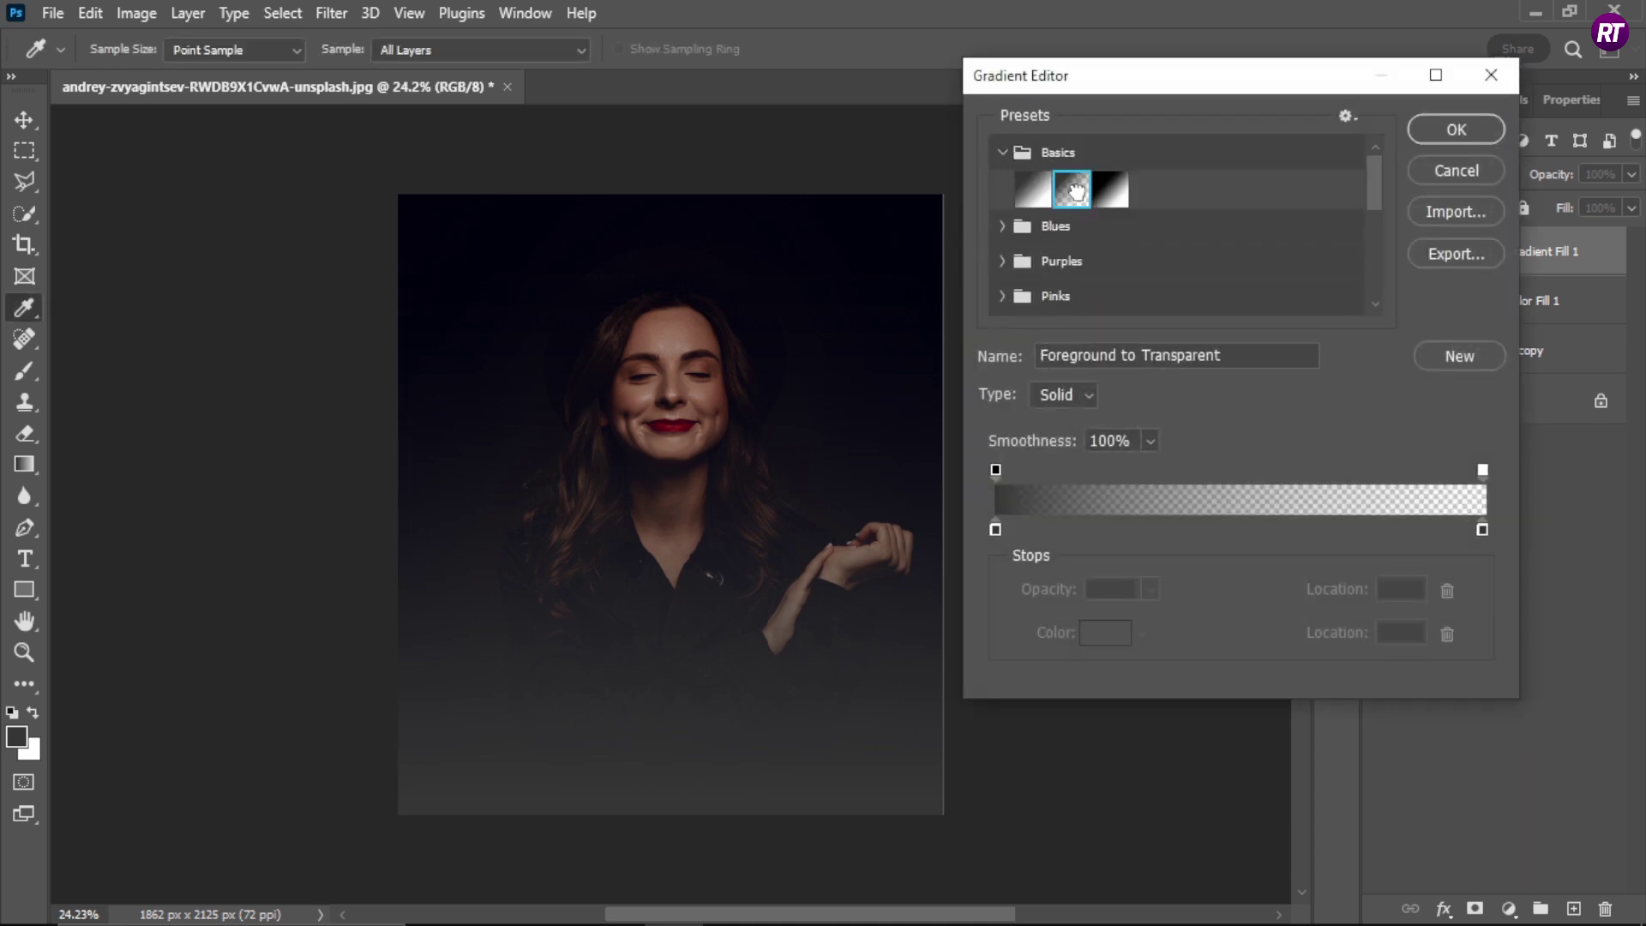
Set the gradient's starting colour stop to pure red ff0000 and accept the edited gradient
click(995, 530)
click(1091, 635)
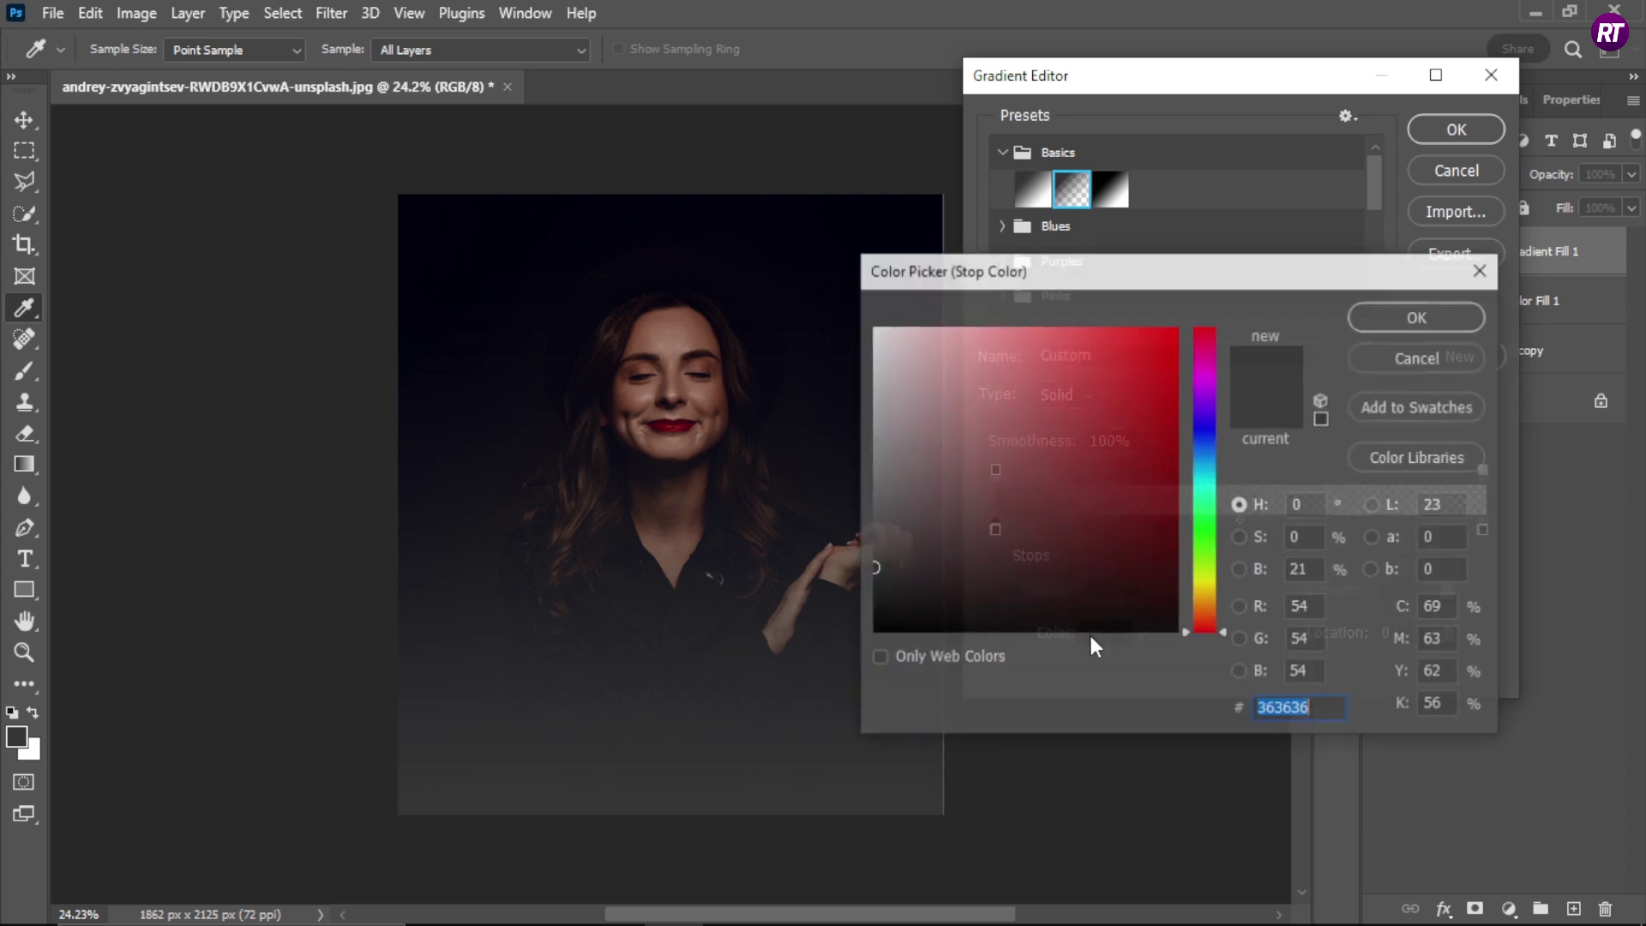
click(1174, 329)
click(1205, 329)
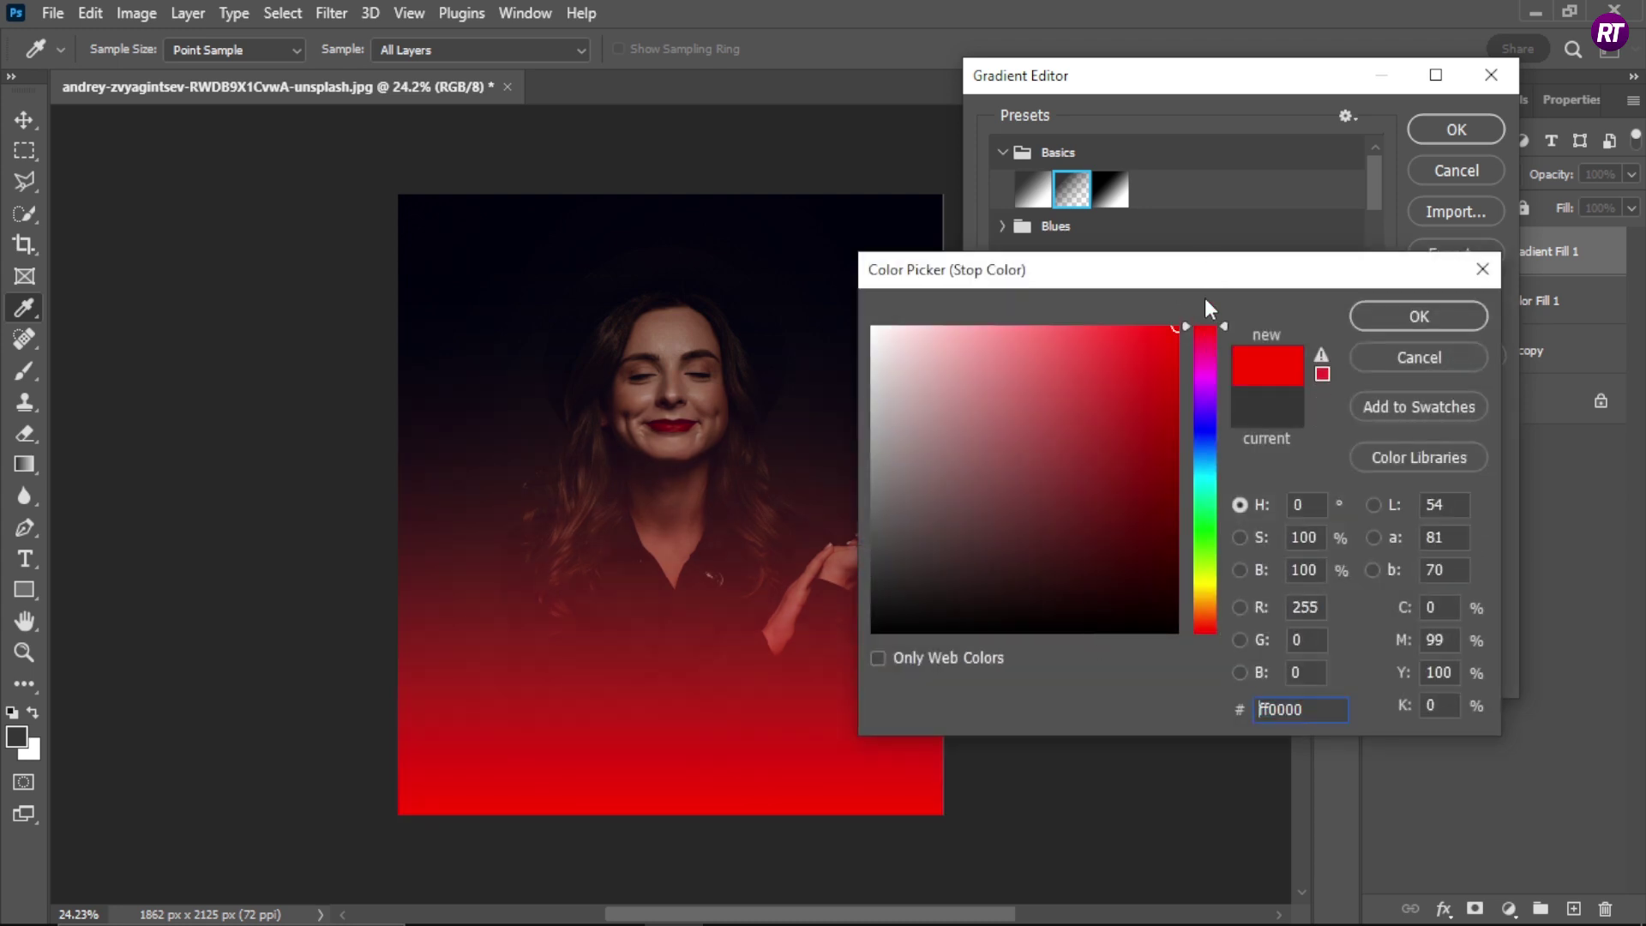
click(1422, 312)
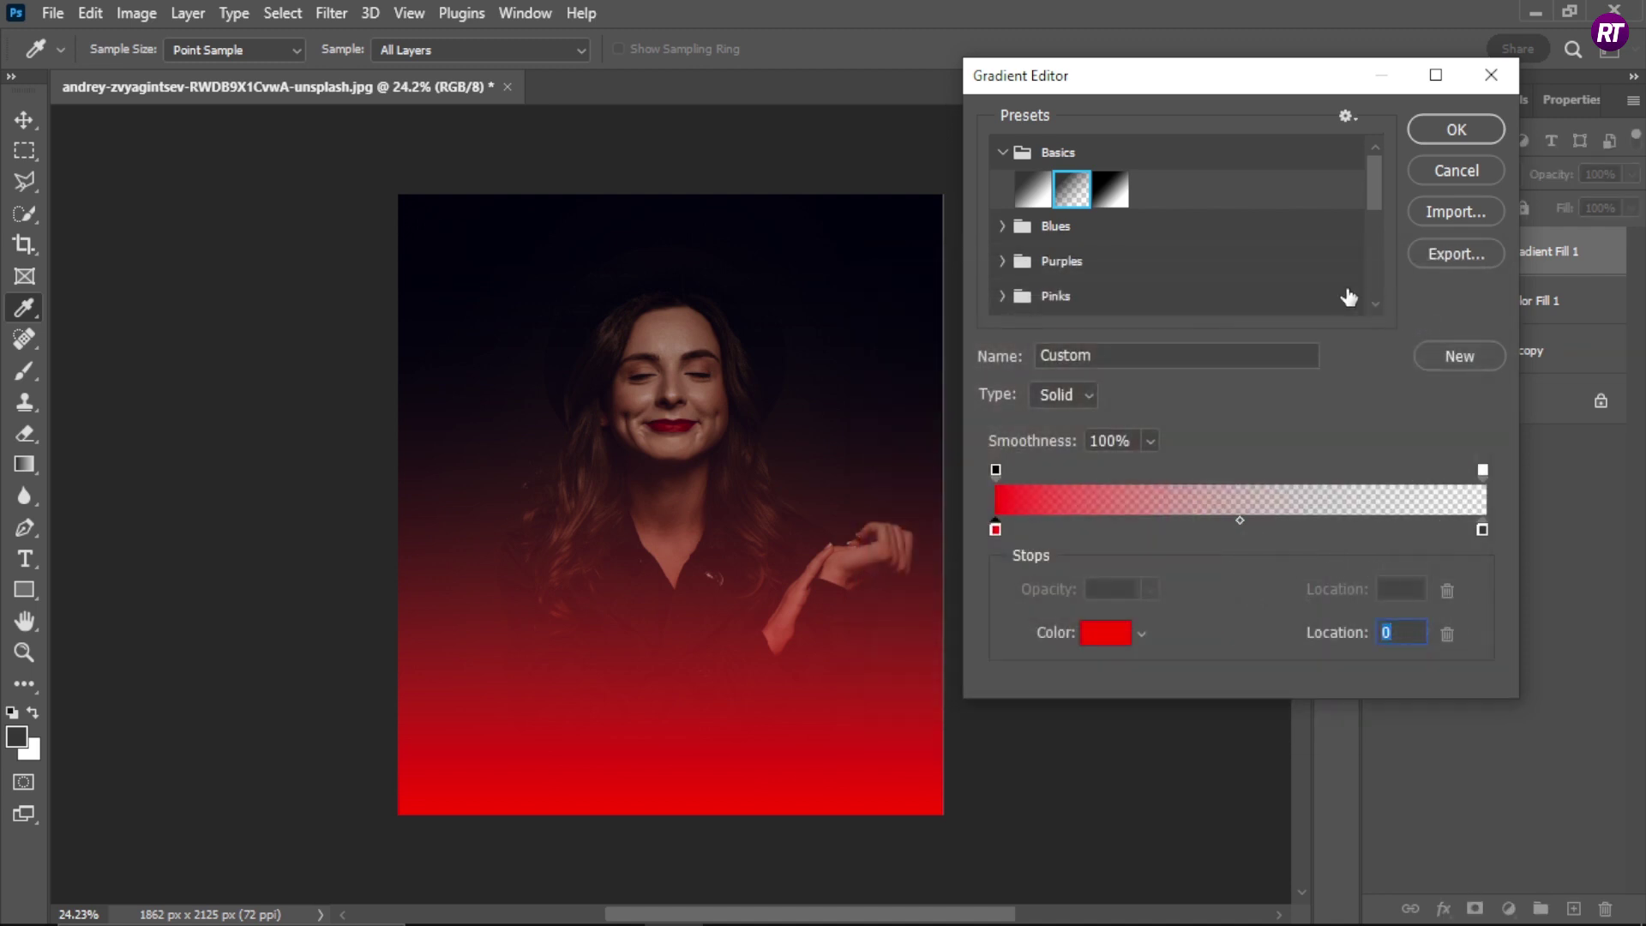
click(1435, 127)
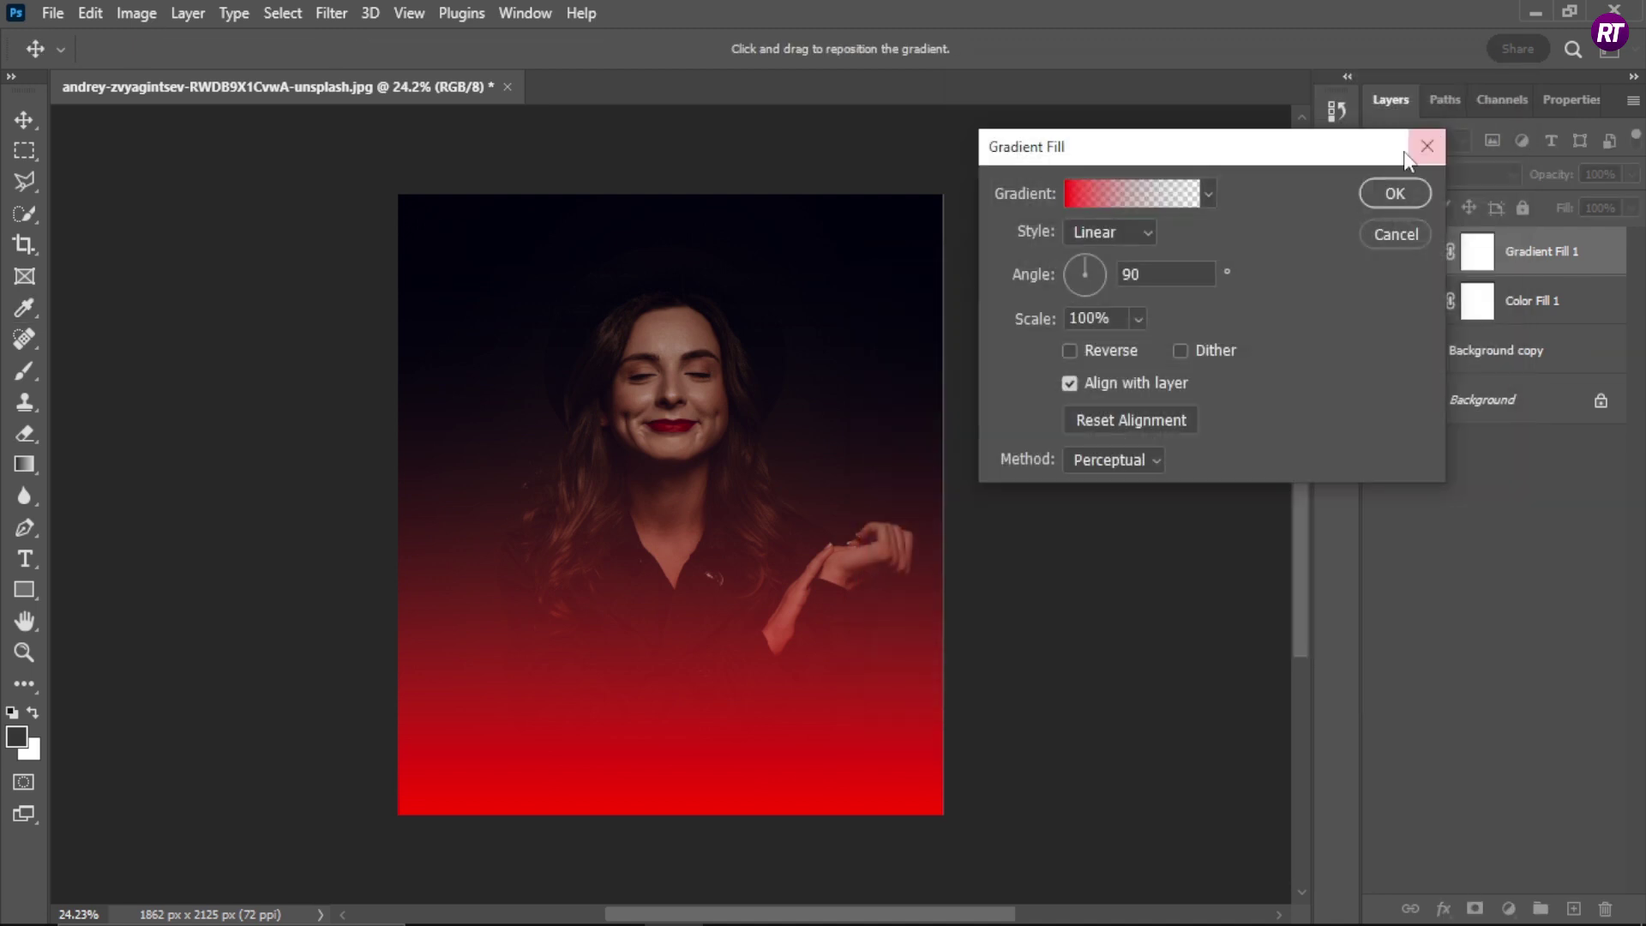
Set the red gradient's angle to 180° and scale to 173%, shift it toward the photo's right edge, and accept the fill
double_click(1154, 272)
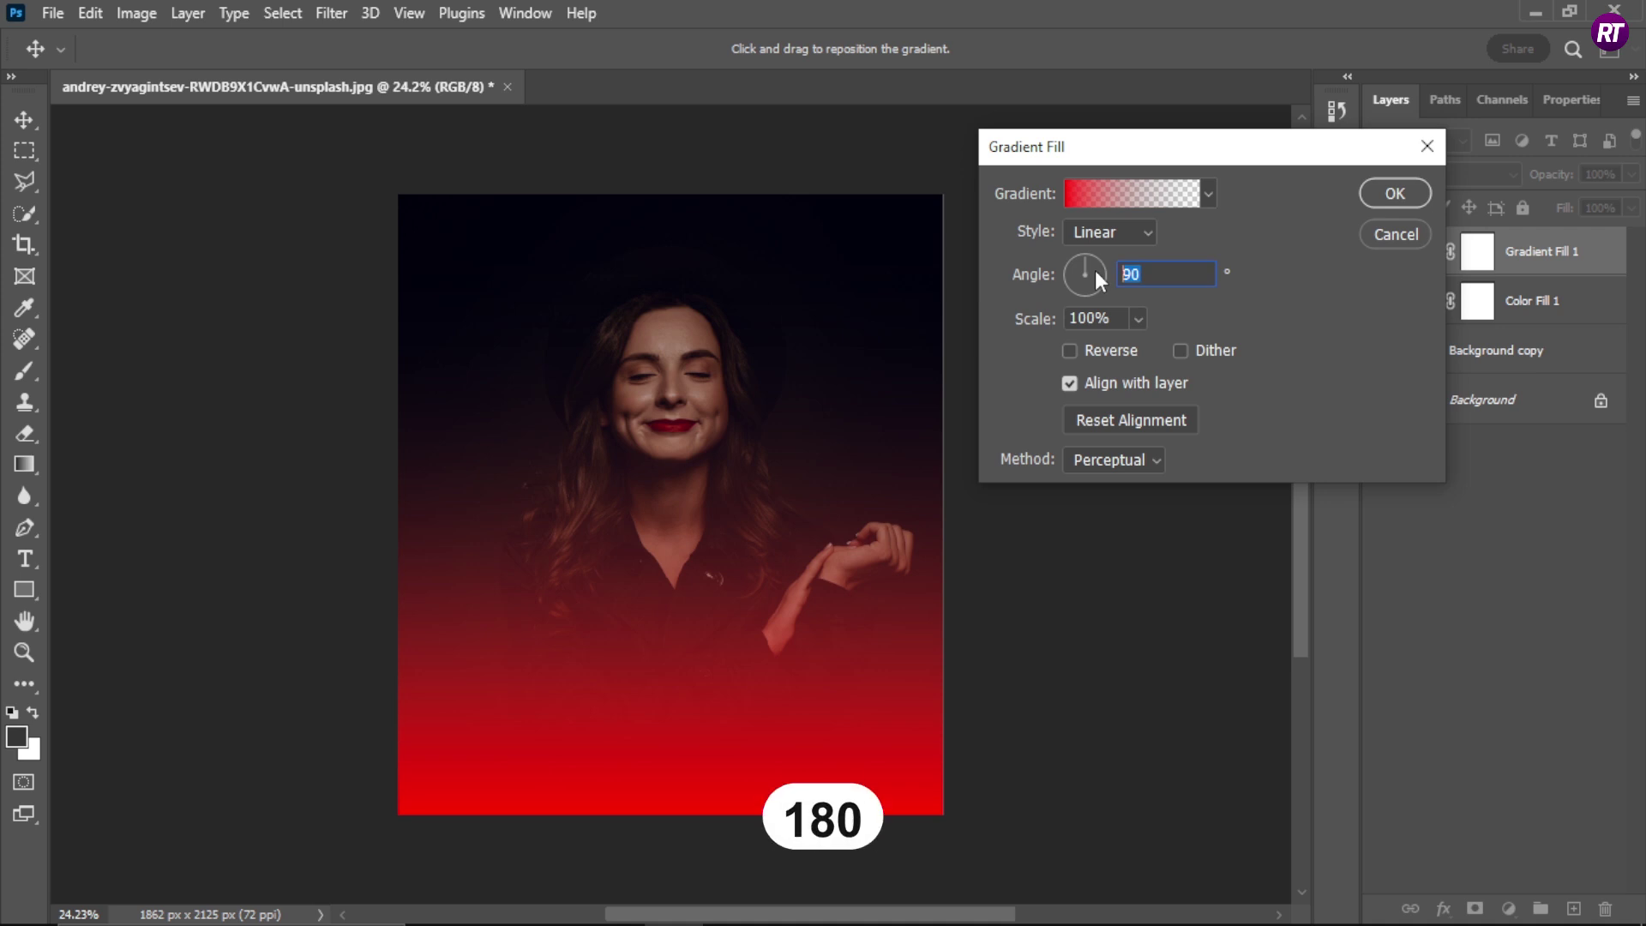
text(180)
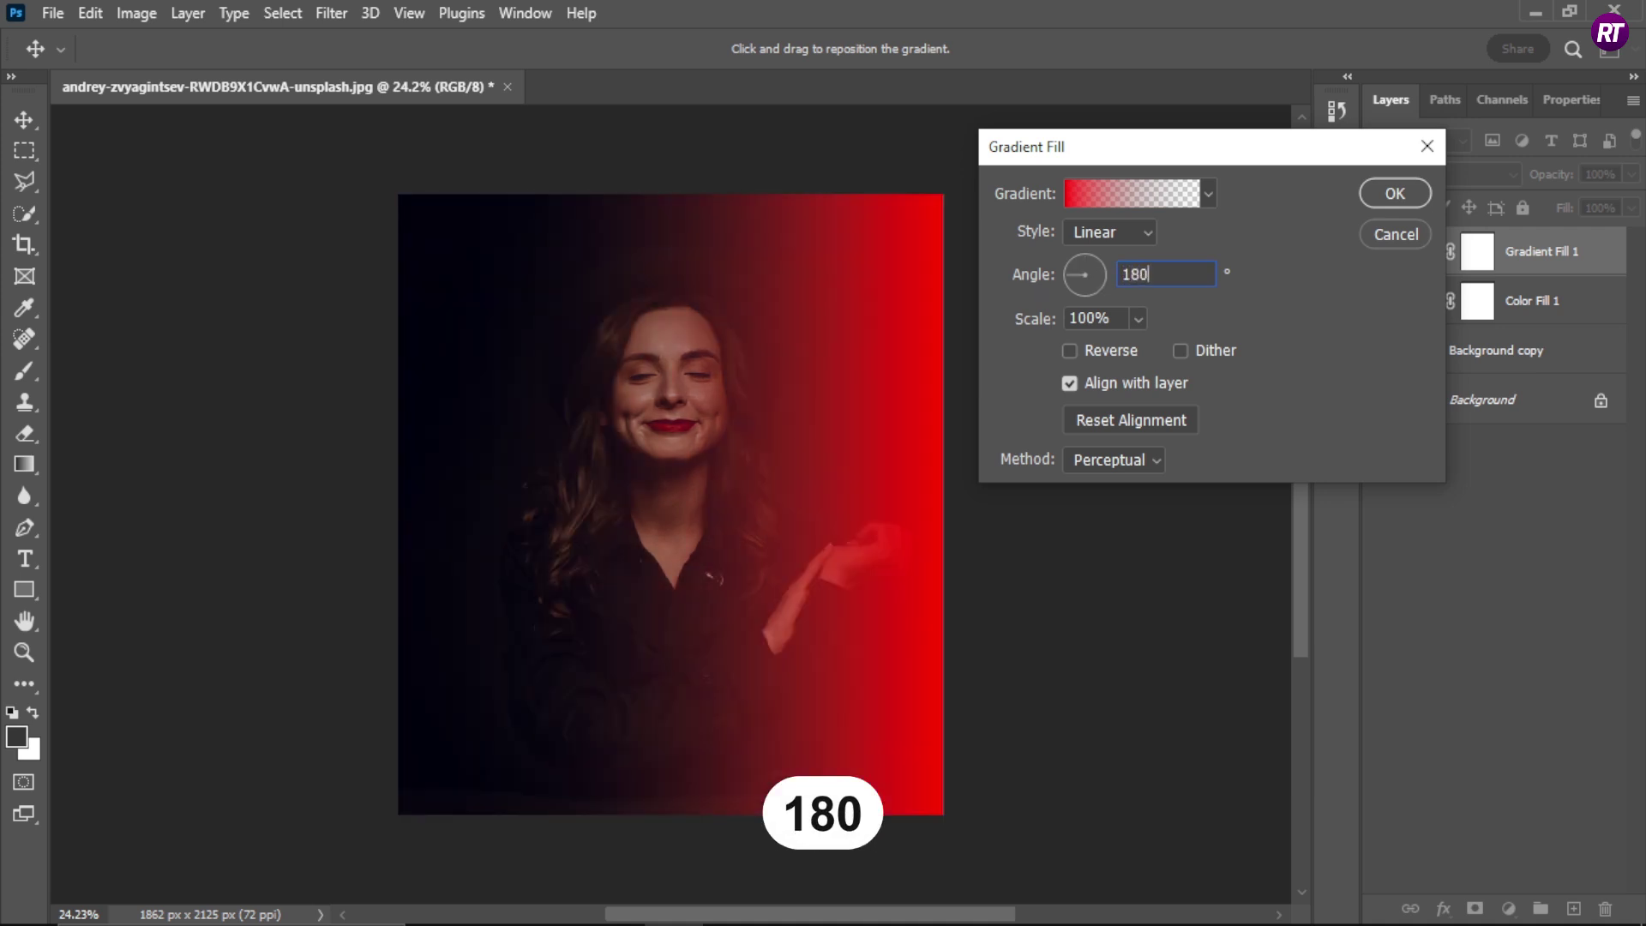
click(1138, 319)
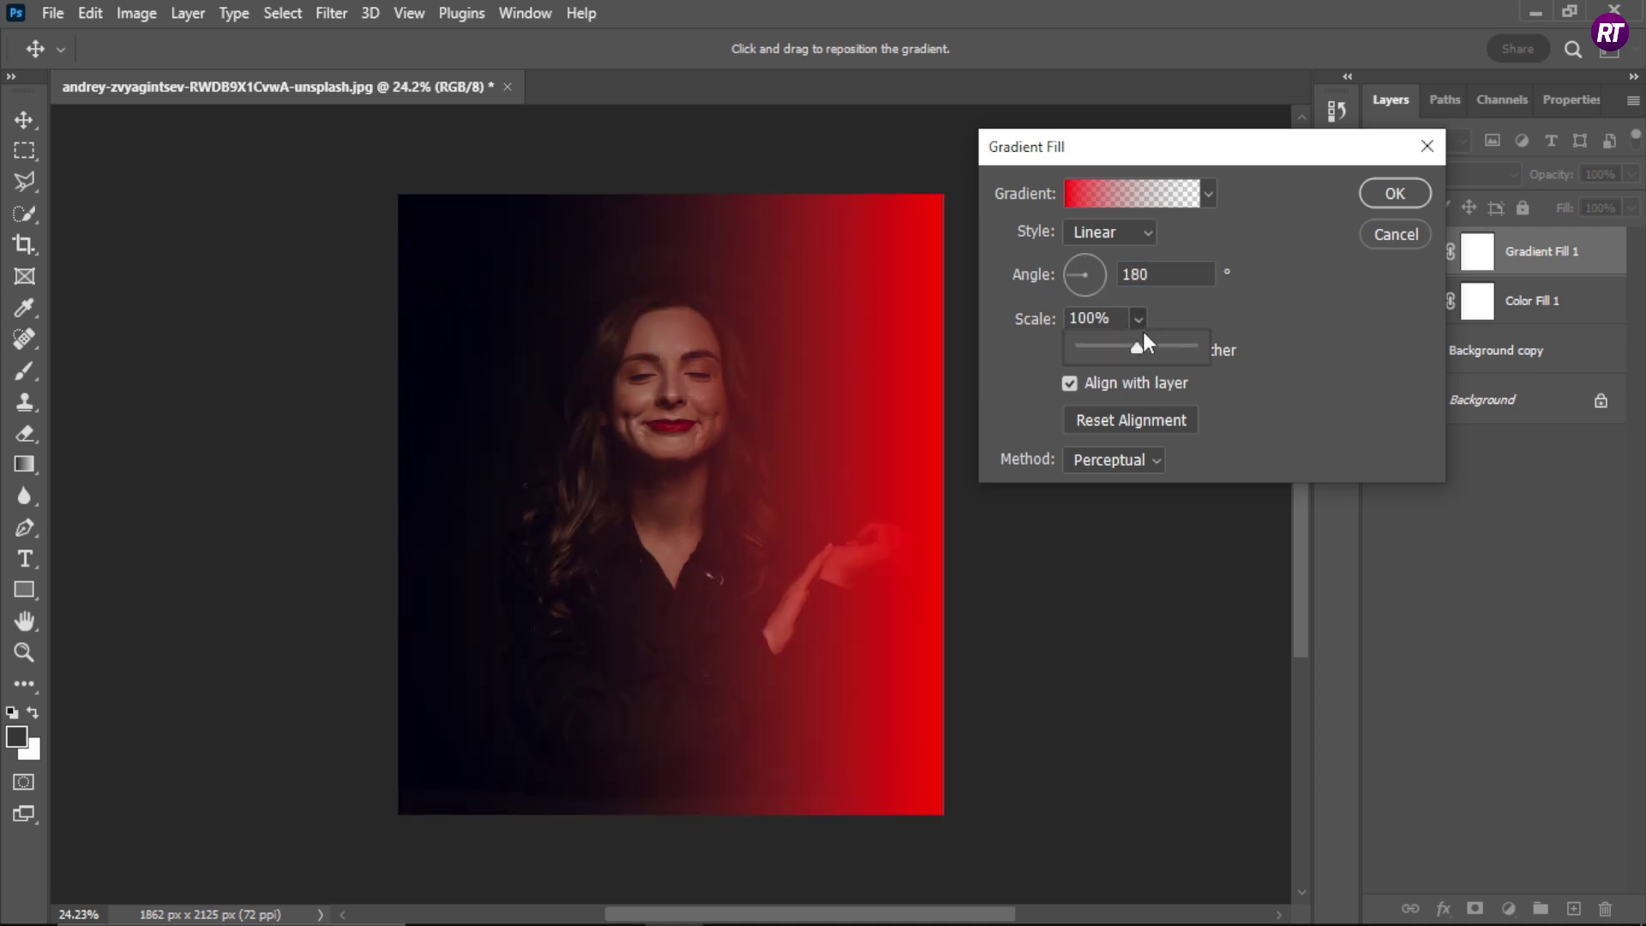
click(1157, 345)
drag(1151, 346, 1146, 343)
drag(772, 452, 905, 445)
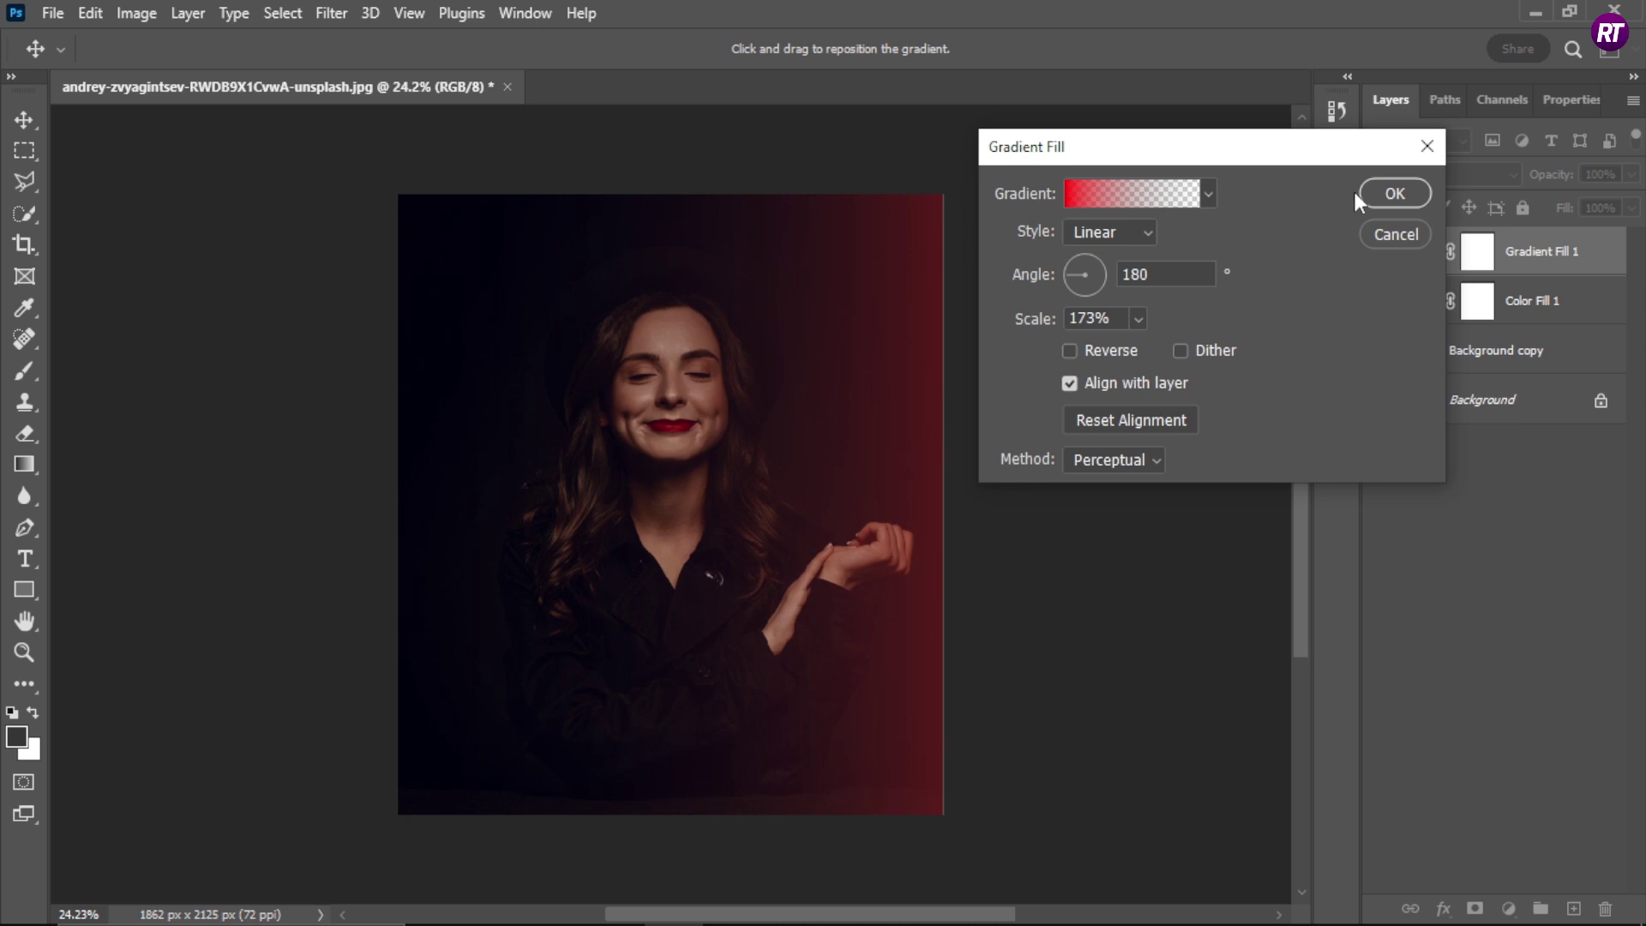
click(1375, 193)
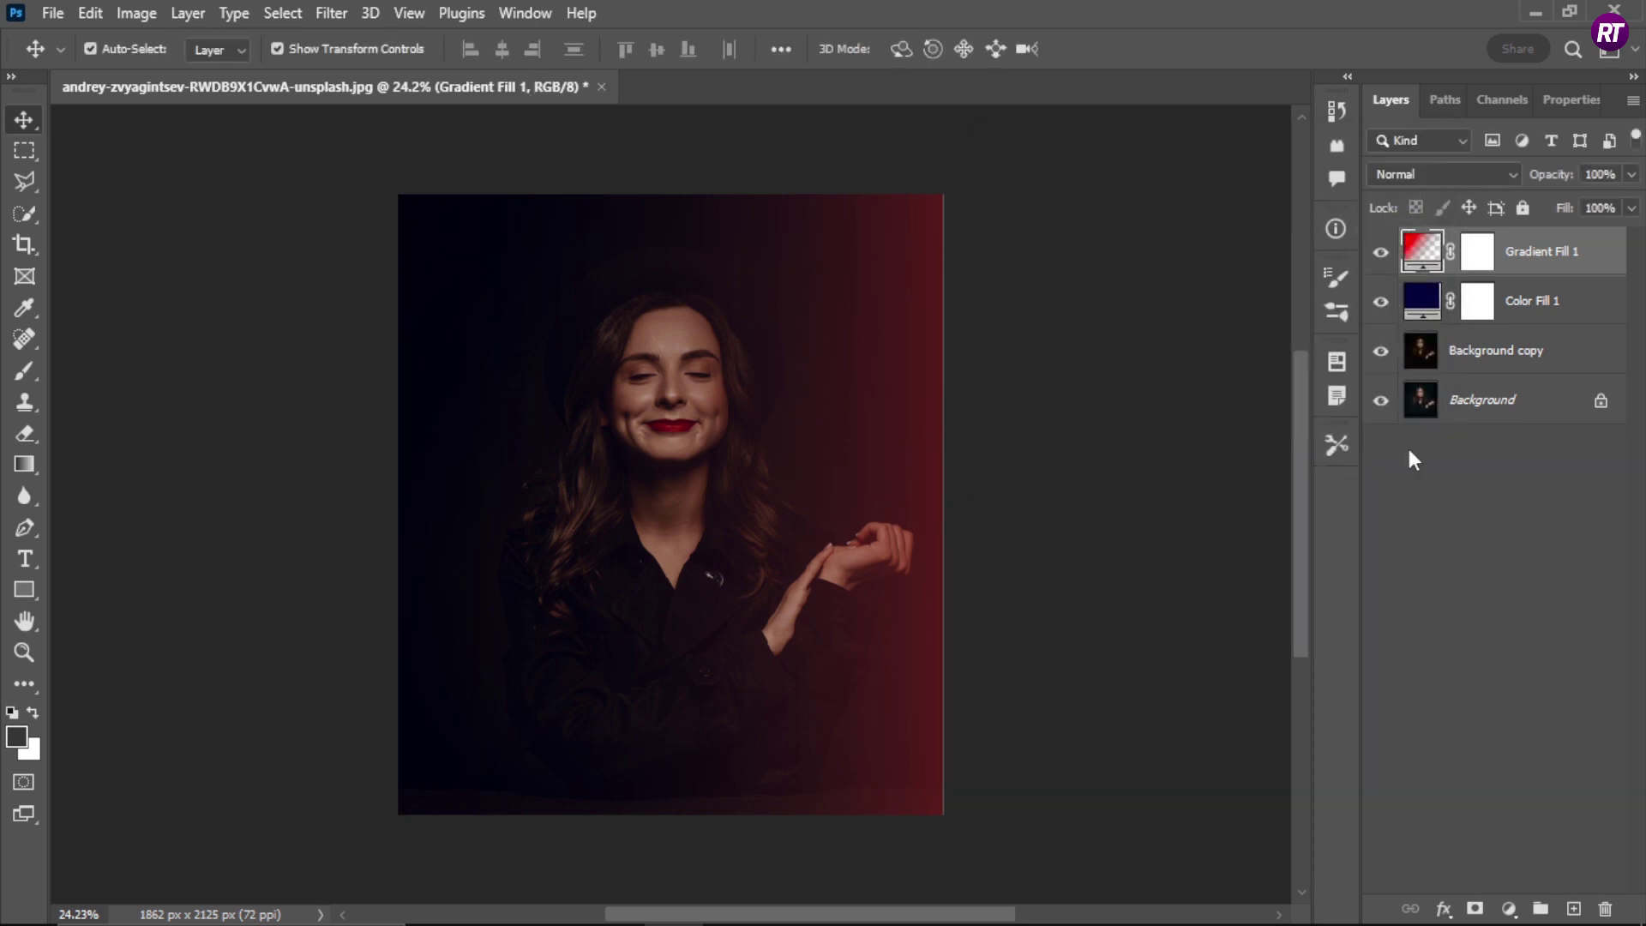
Add a second Gradient fill layer above the red one using the Foreground to Transparent preset from the Basics group
click(1509, 908)
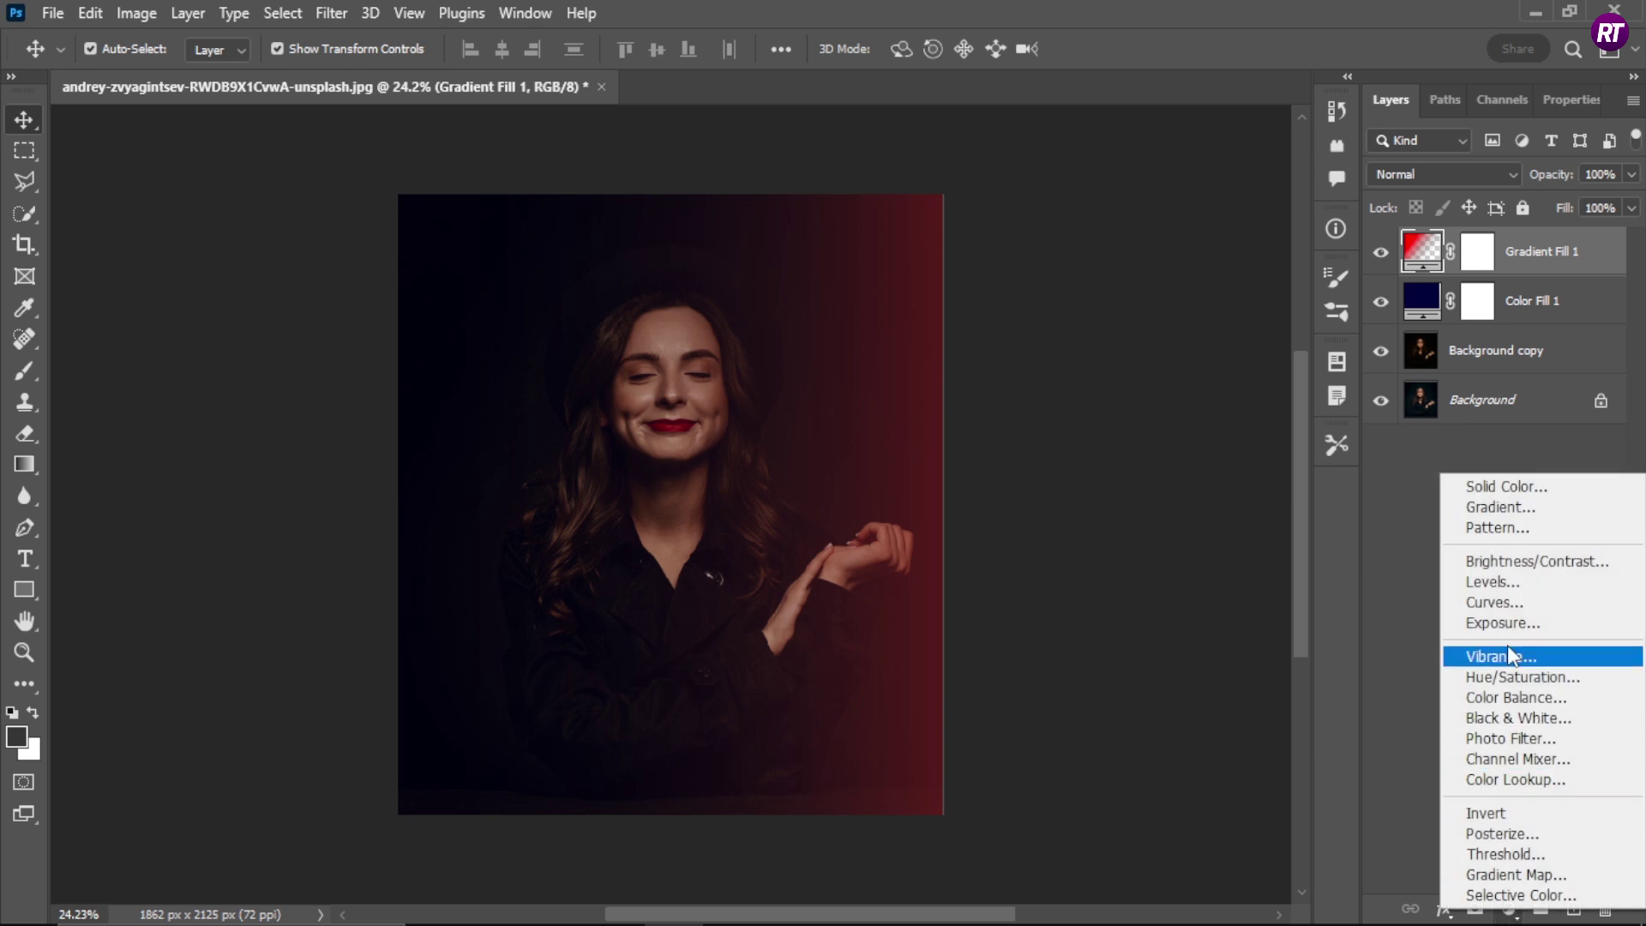
click(1508, 506)
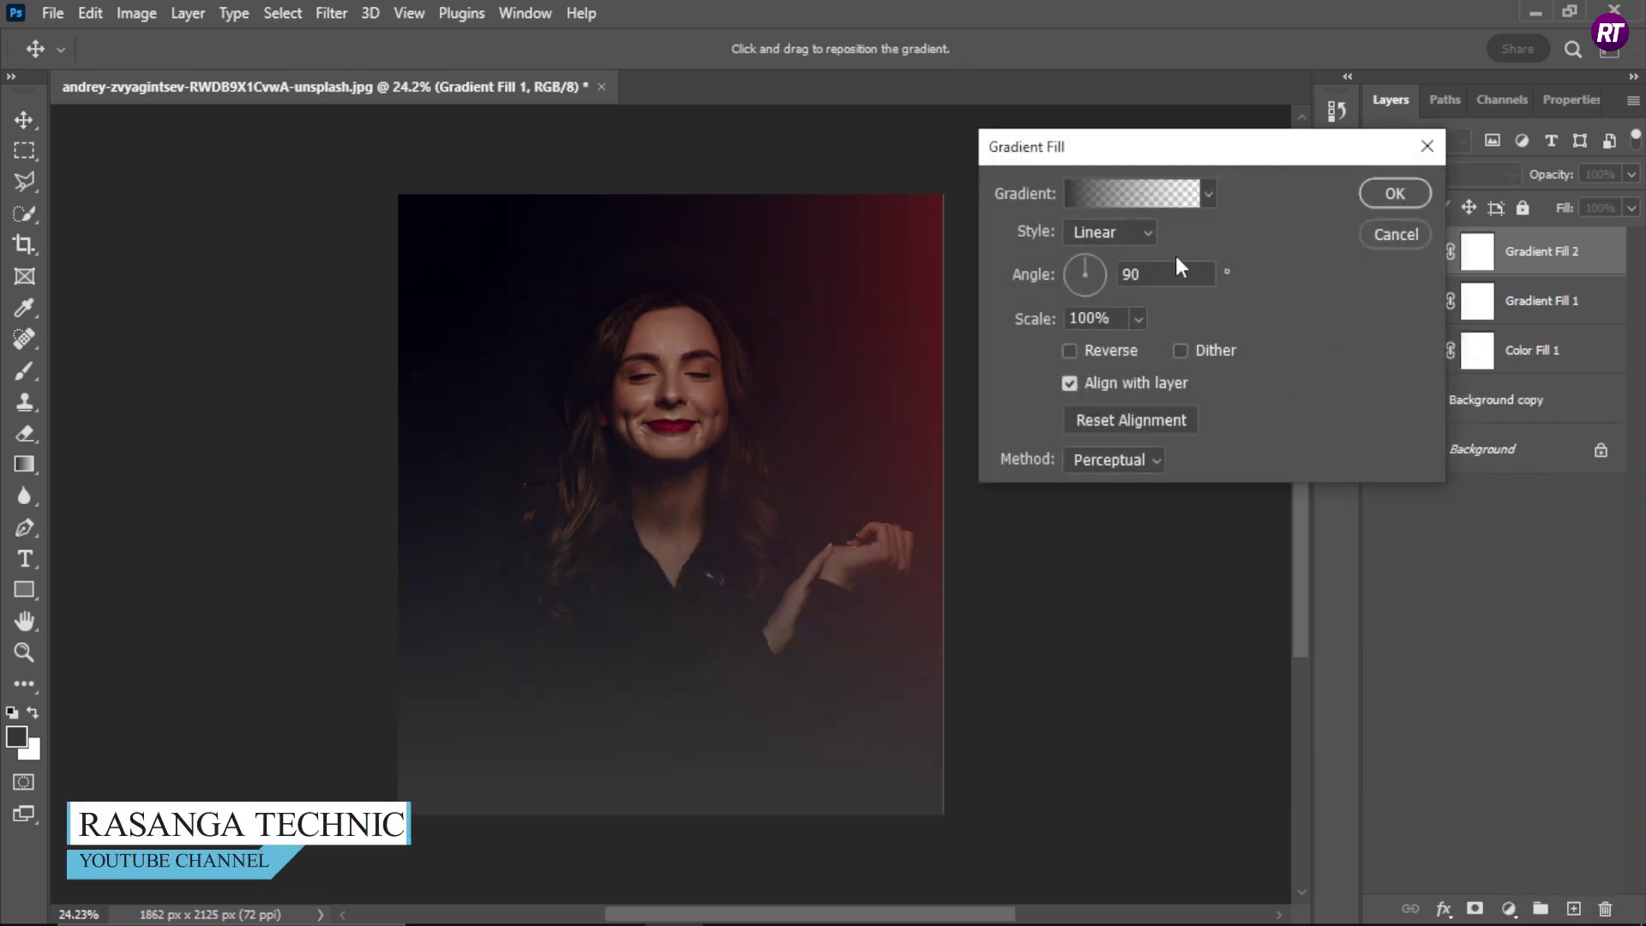
click(1073, 193)
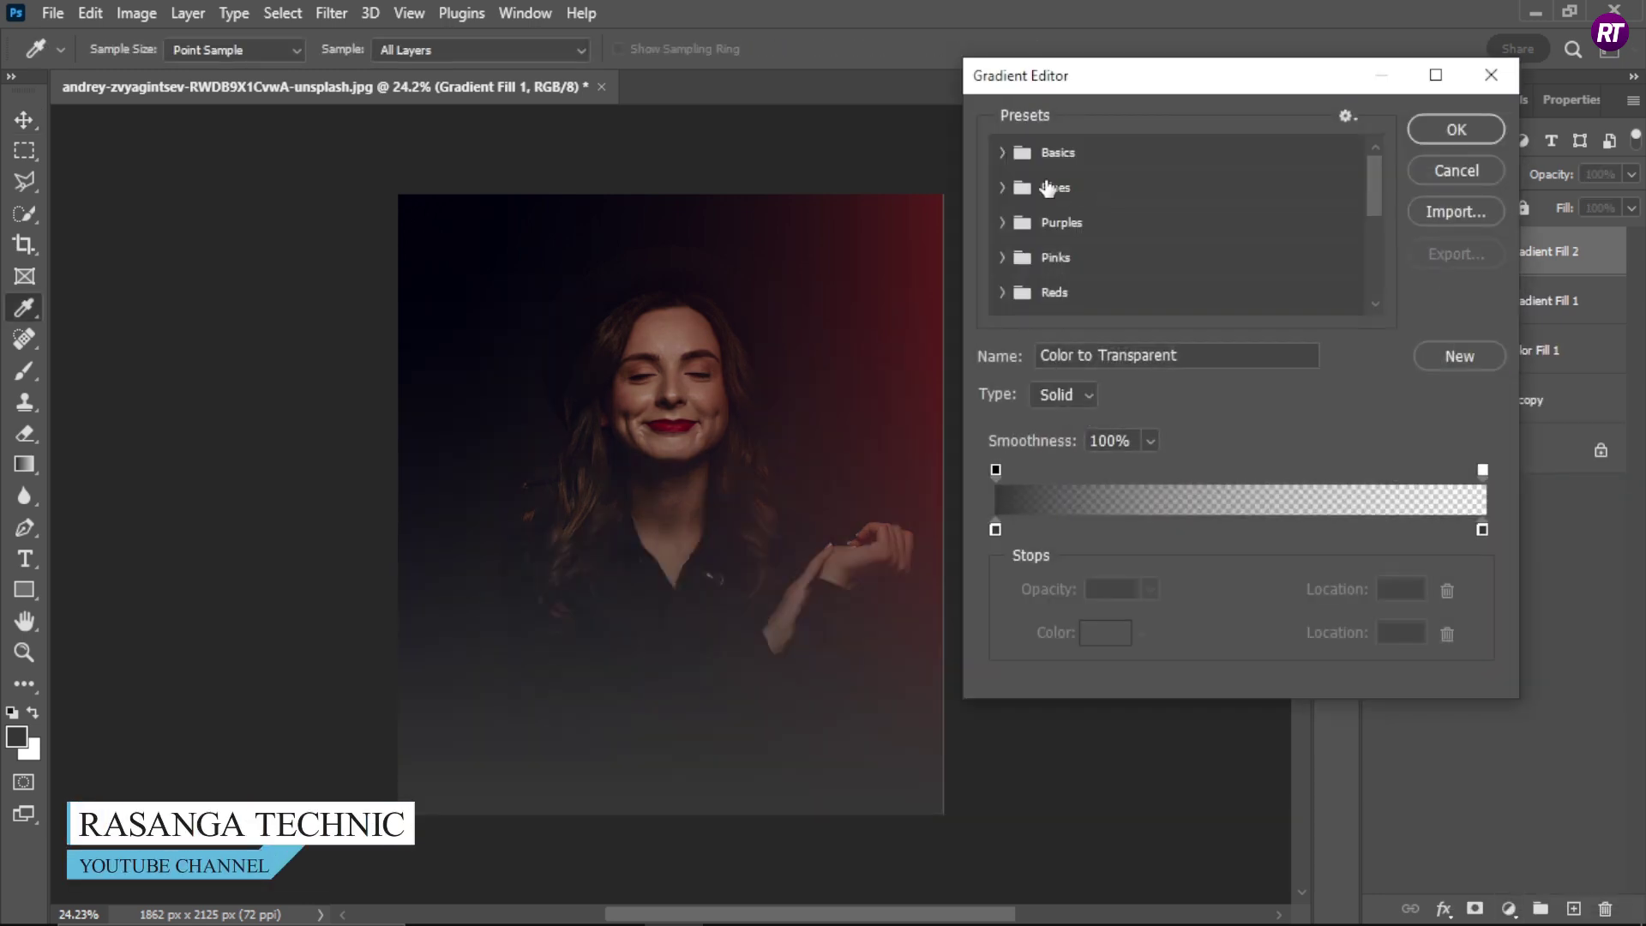
click(1002, 154)
click(1070, 186)
Set the second gradient's starting colour stop to purple 950089 and accept the edited gradient
click(994, 529)
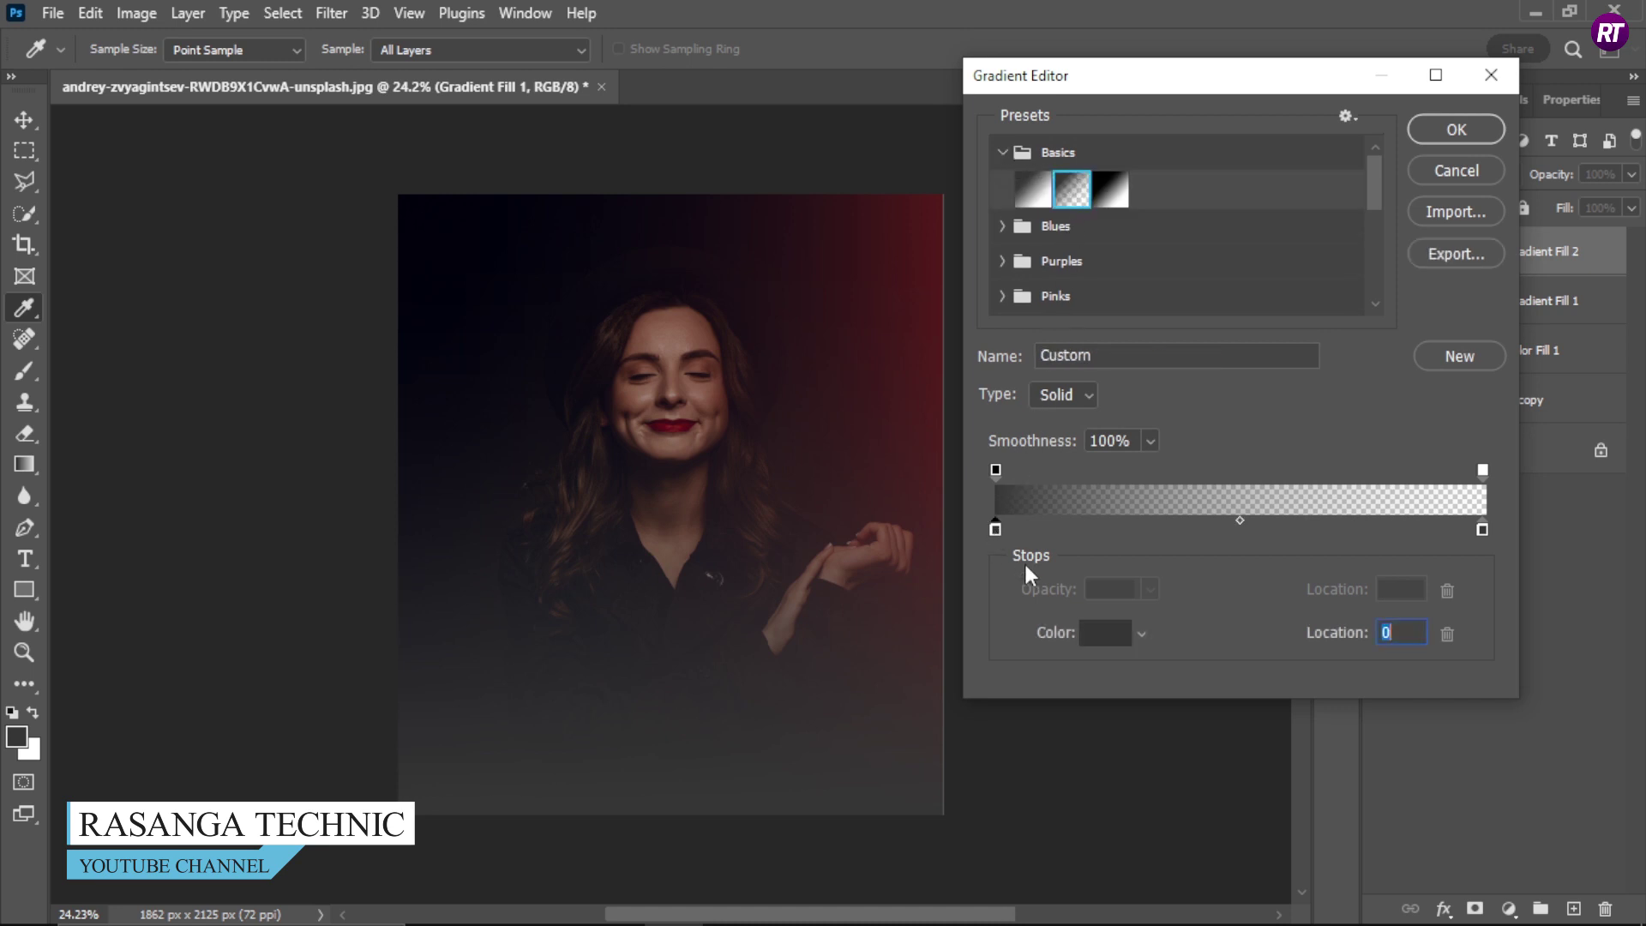
click(1093, 632)
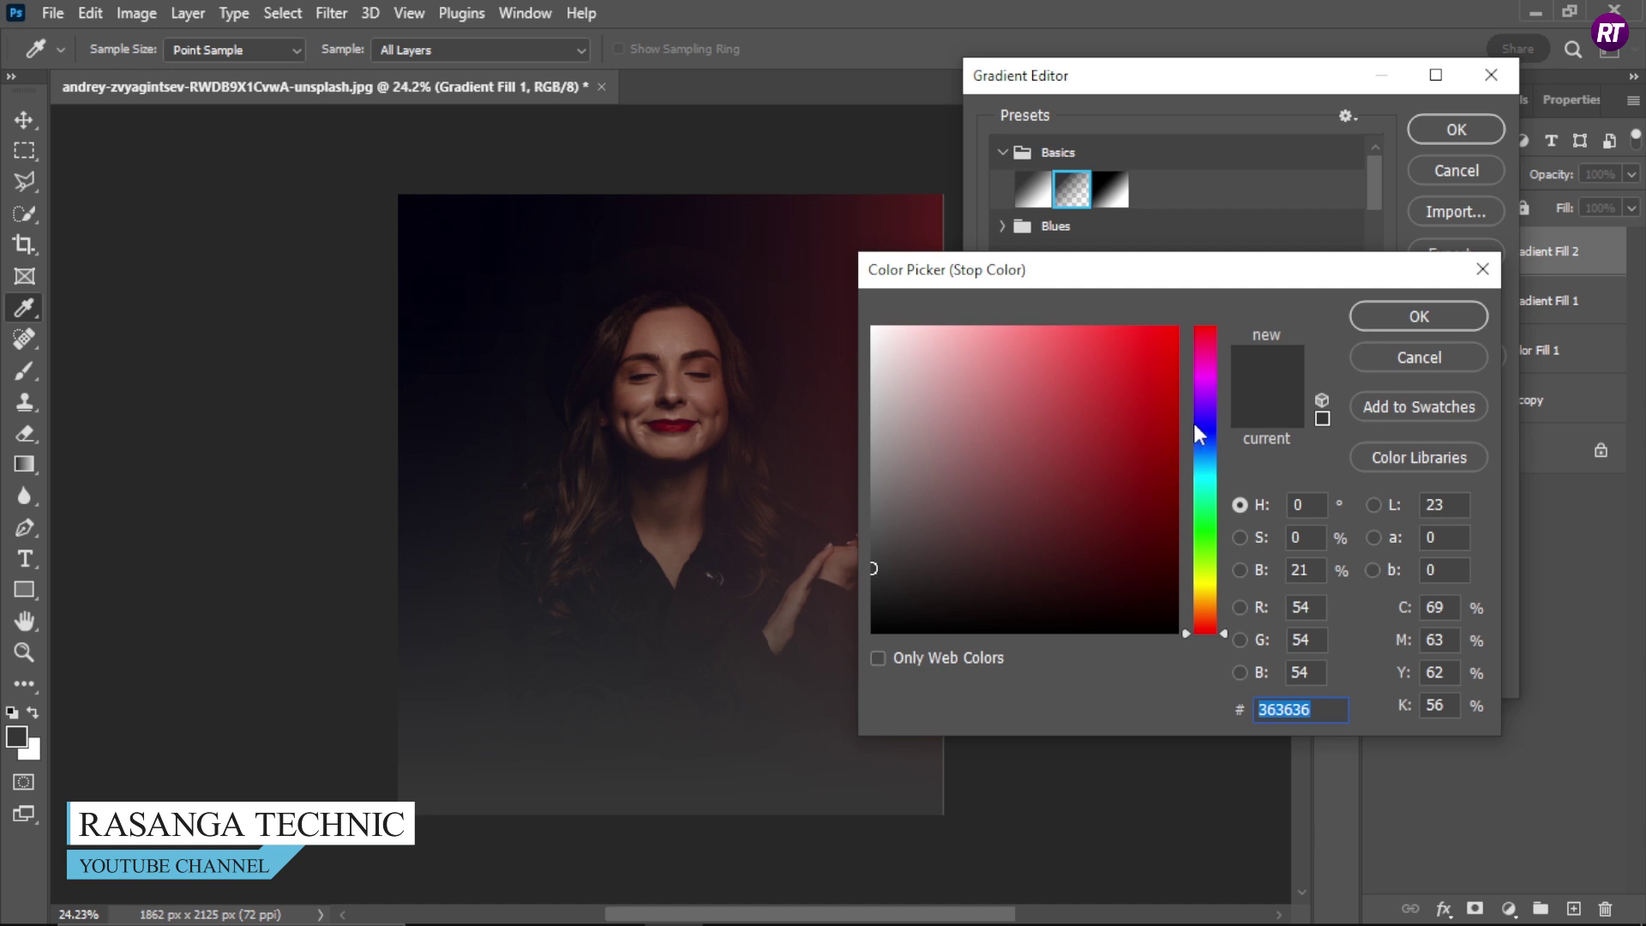
click(1206, 373)
mouse_move(1168, 393)
mouse_down()
mouse_move(1183, 437)
mouse_move(1197, 408)
mouse_move(1215, 456)
mouse_up()
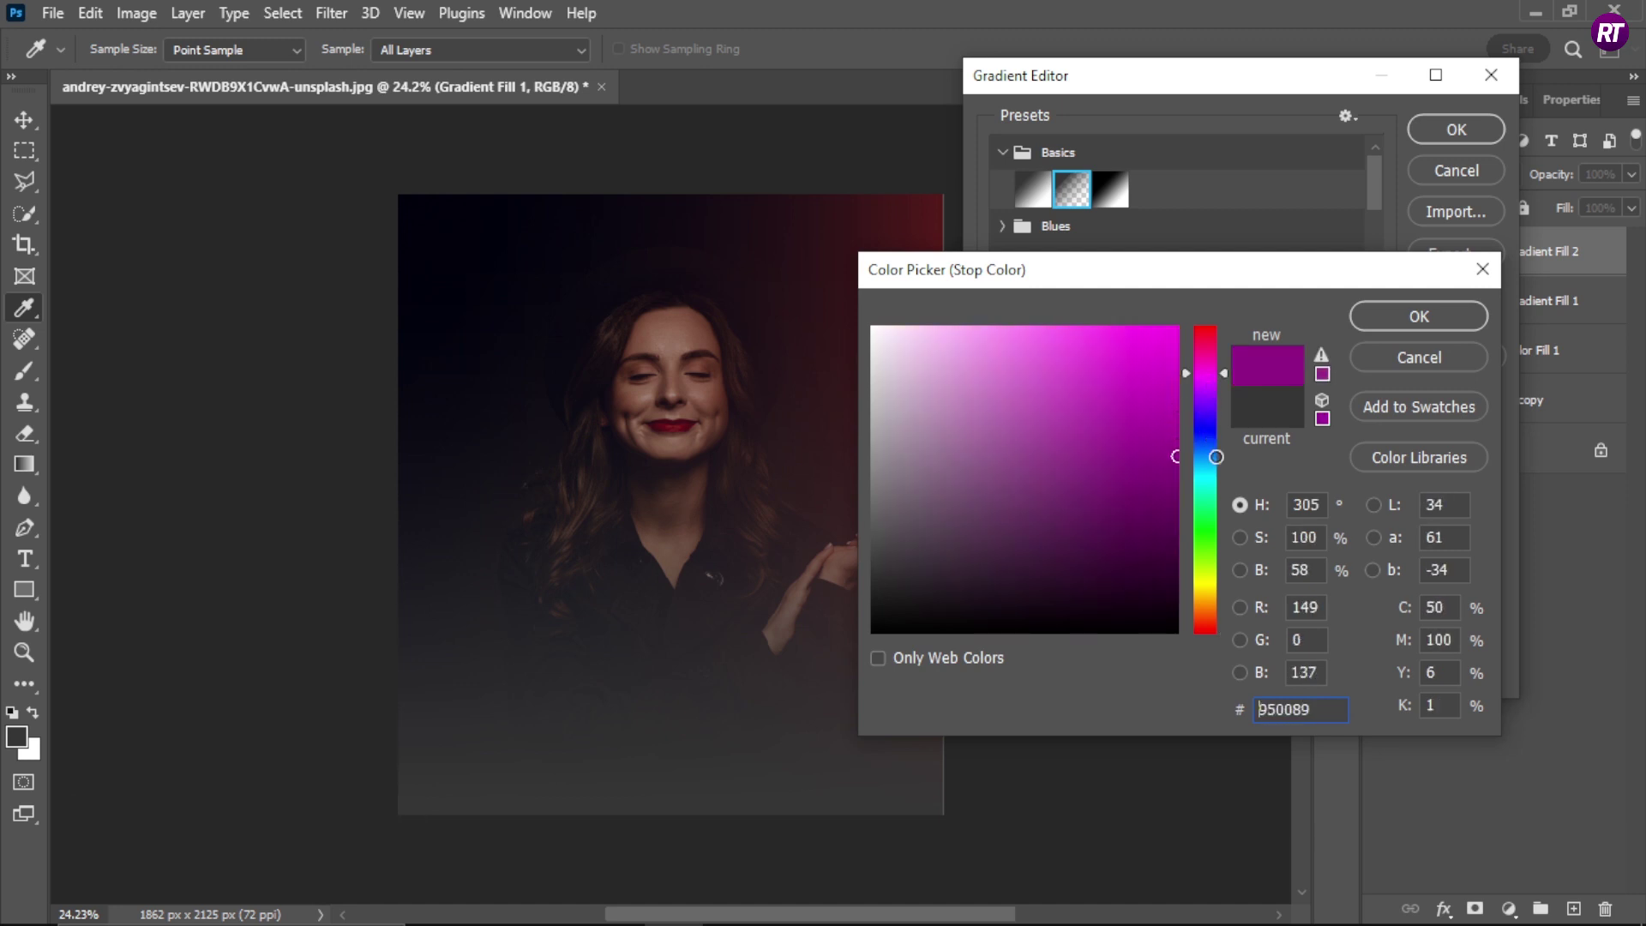
click(1416, 317)
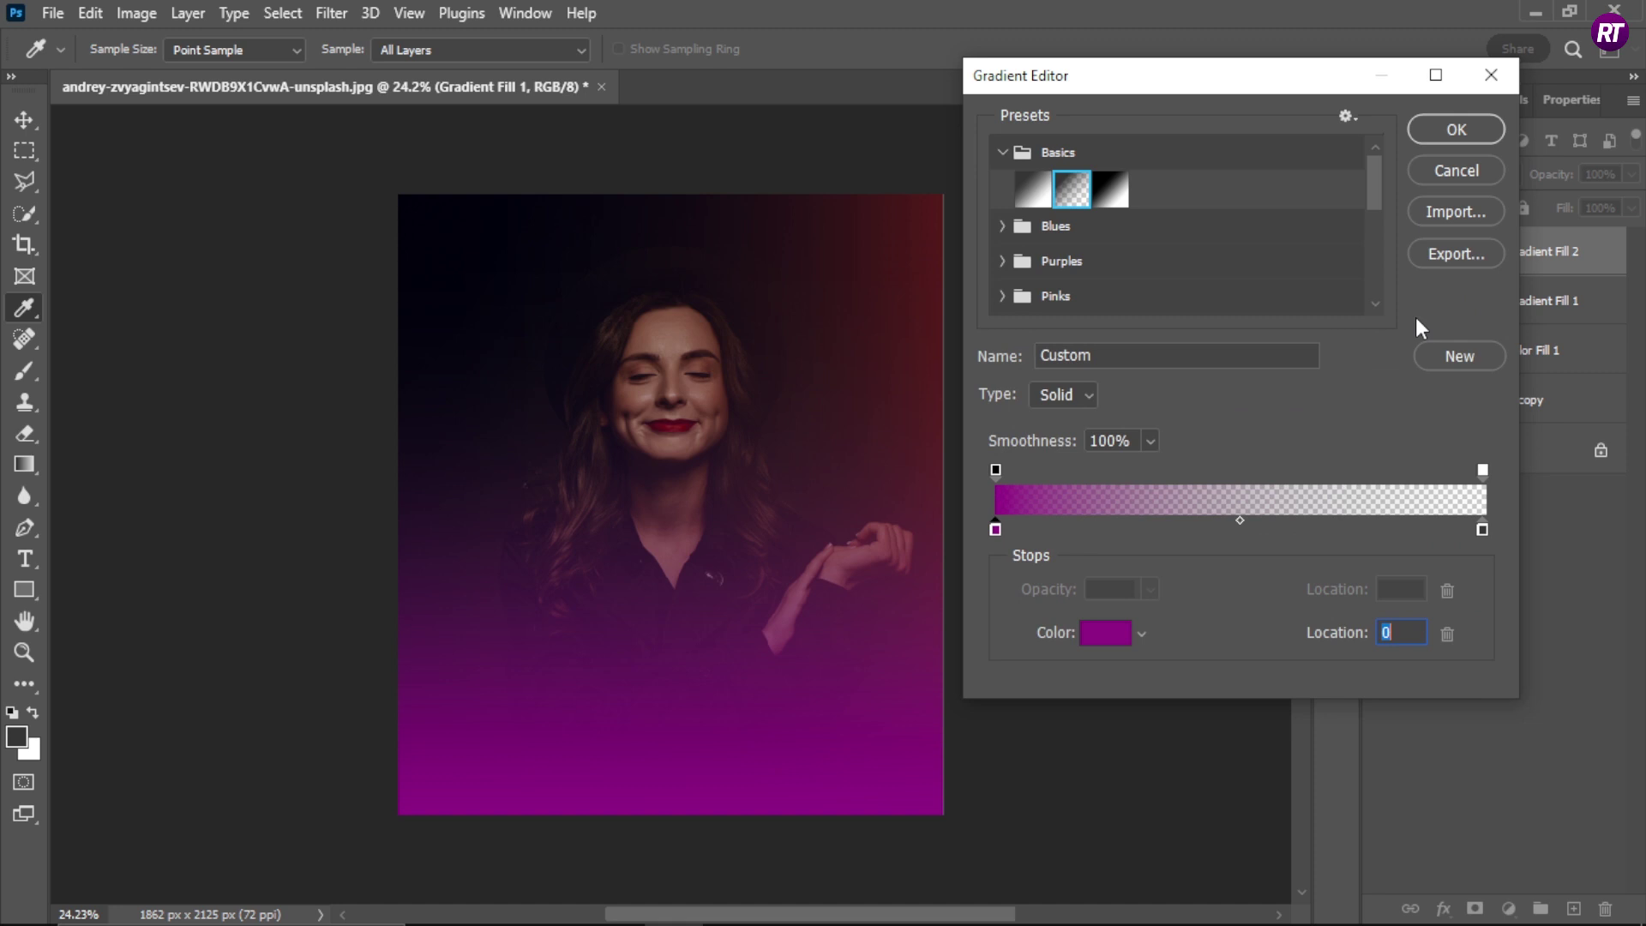
click(1442, 121)
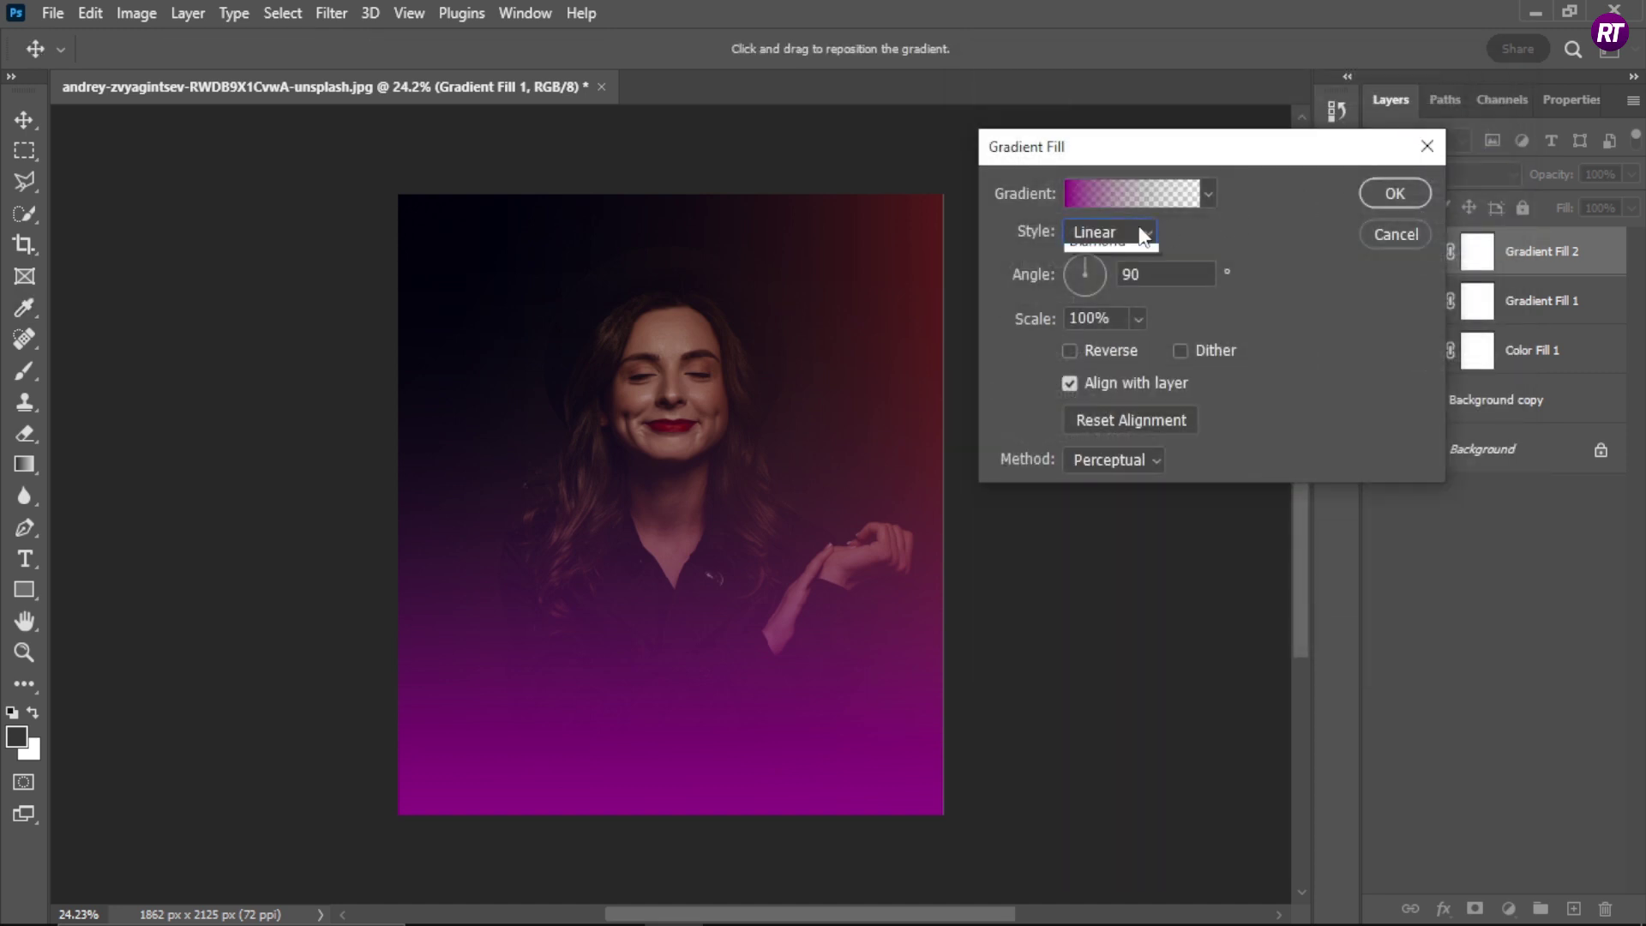
Make the purple gradient Radial at 239% scale, centre it just outside the photo's upper-left corner, and accept the fill
click(1126, 271)
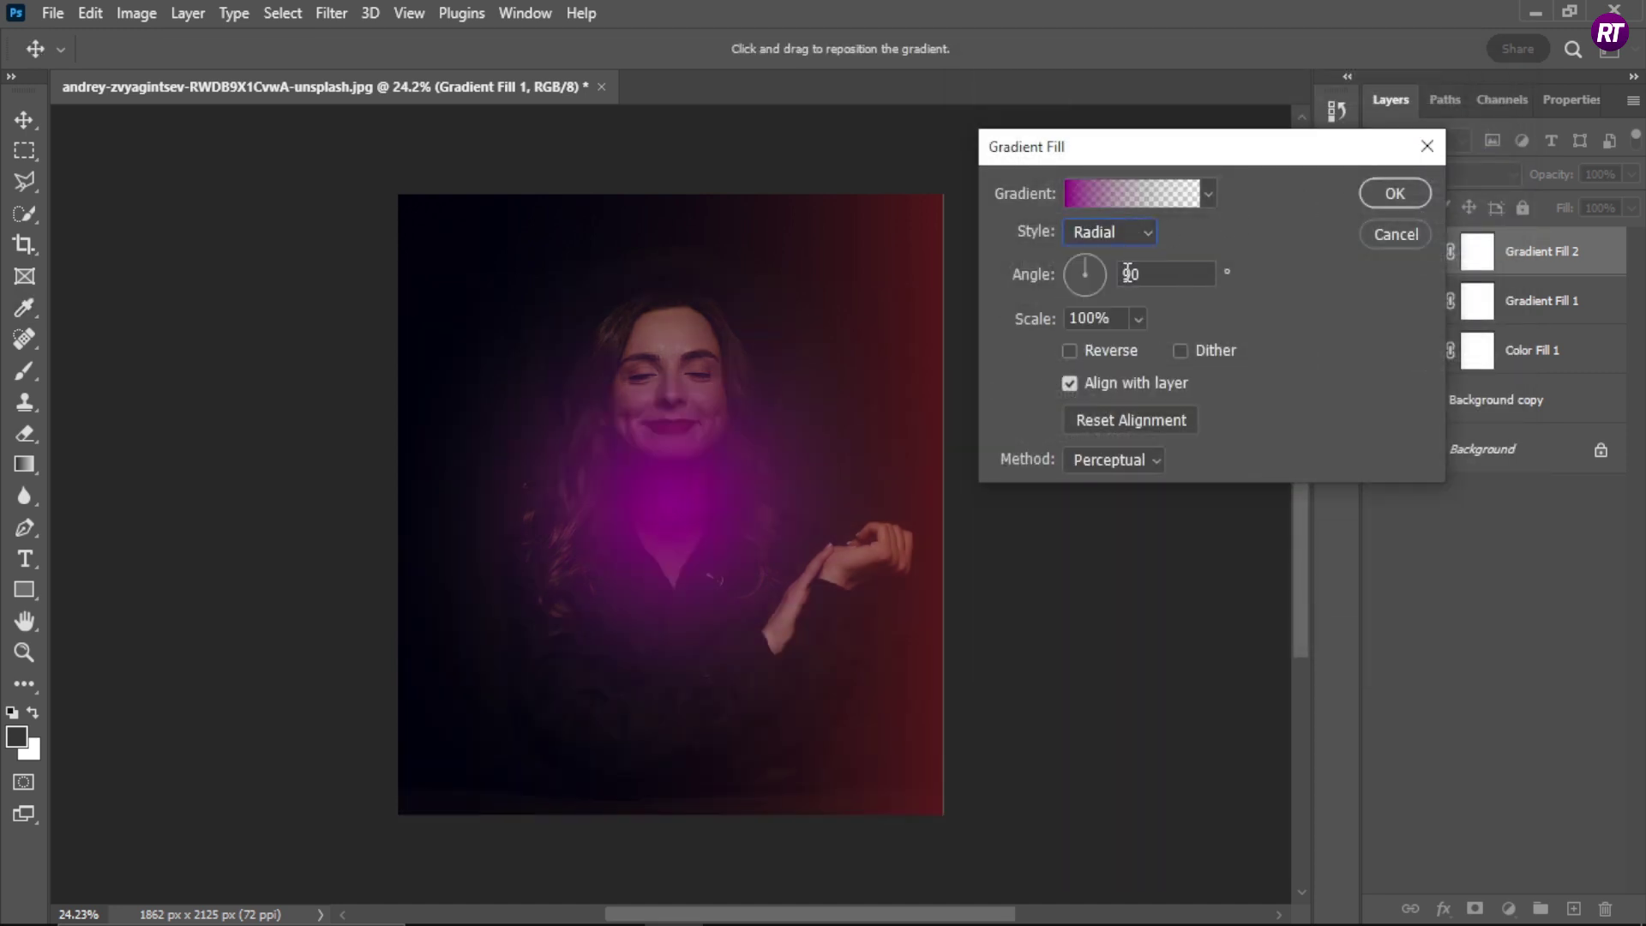
click(1138, 319)
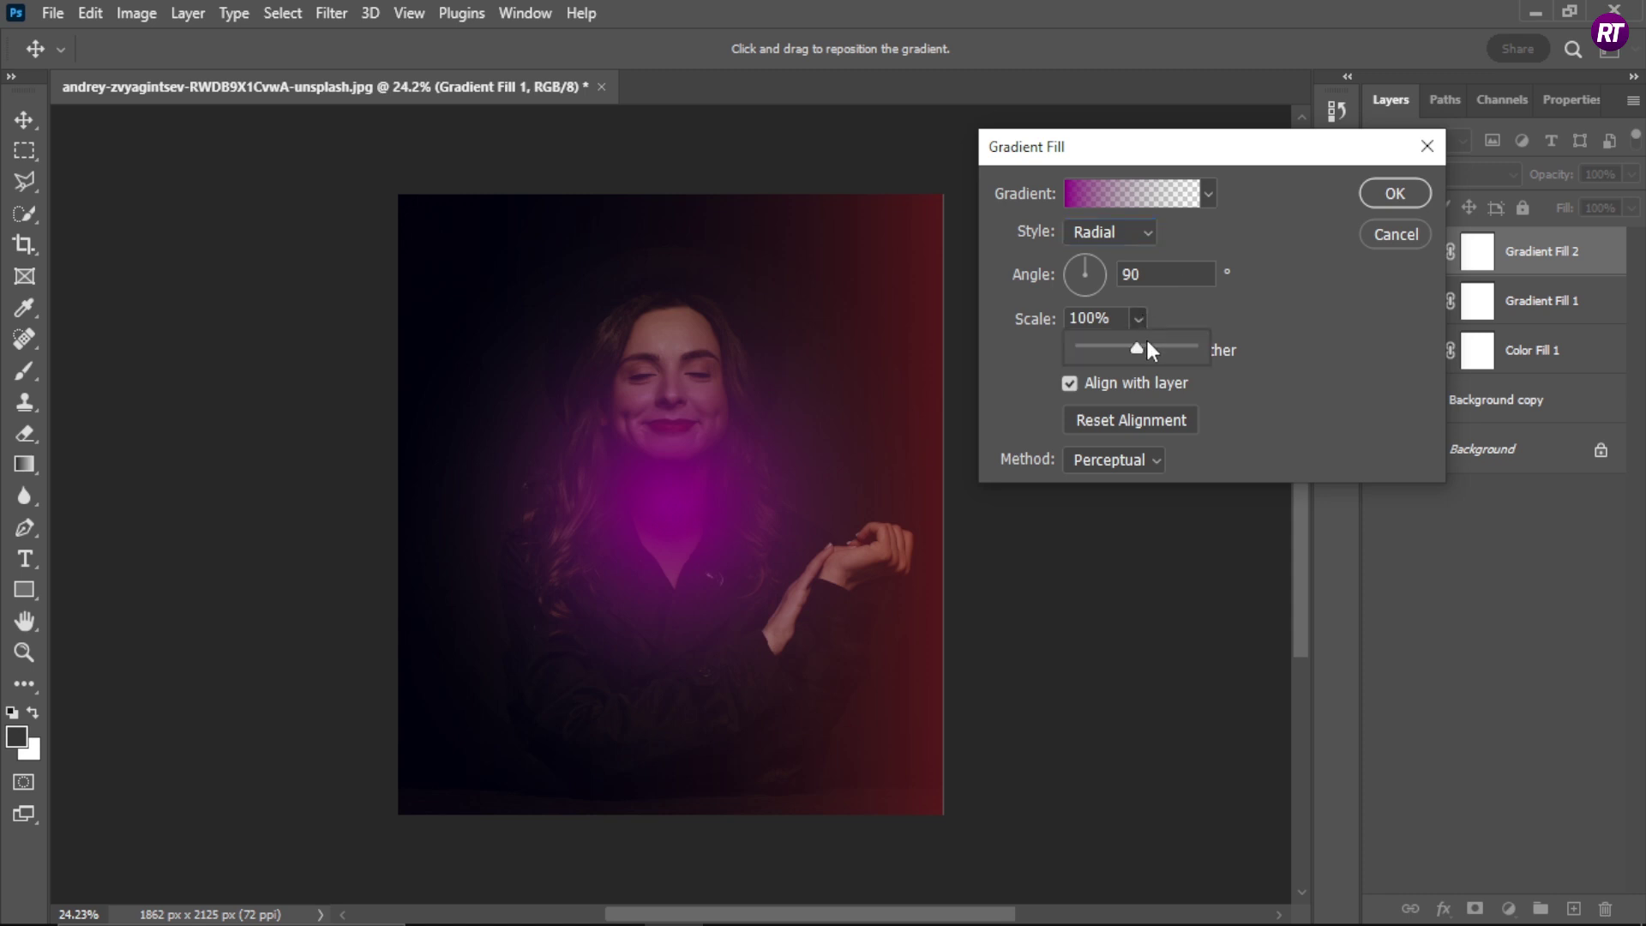
click(1147, 344)
drag(656, 518, 353, 177)
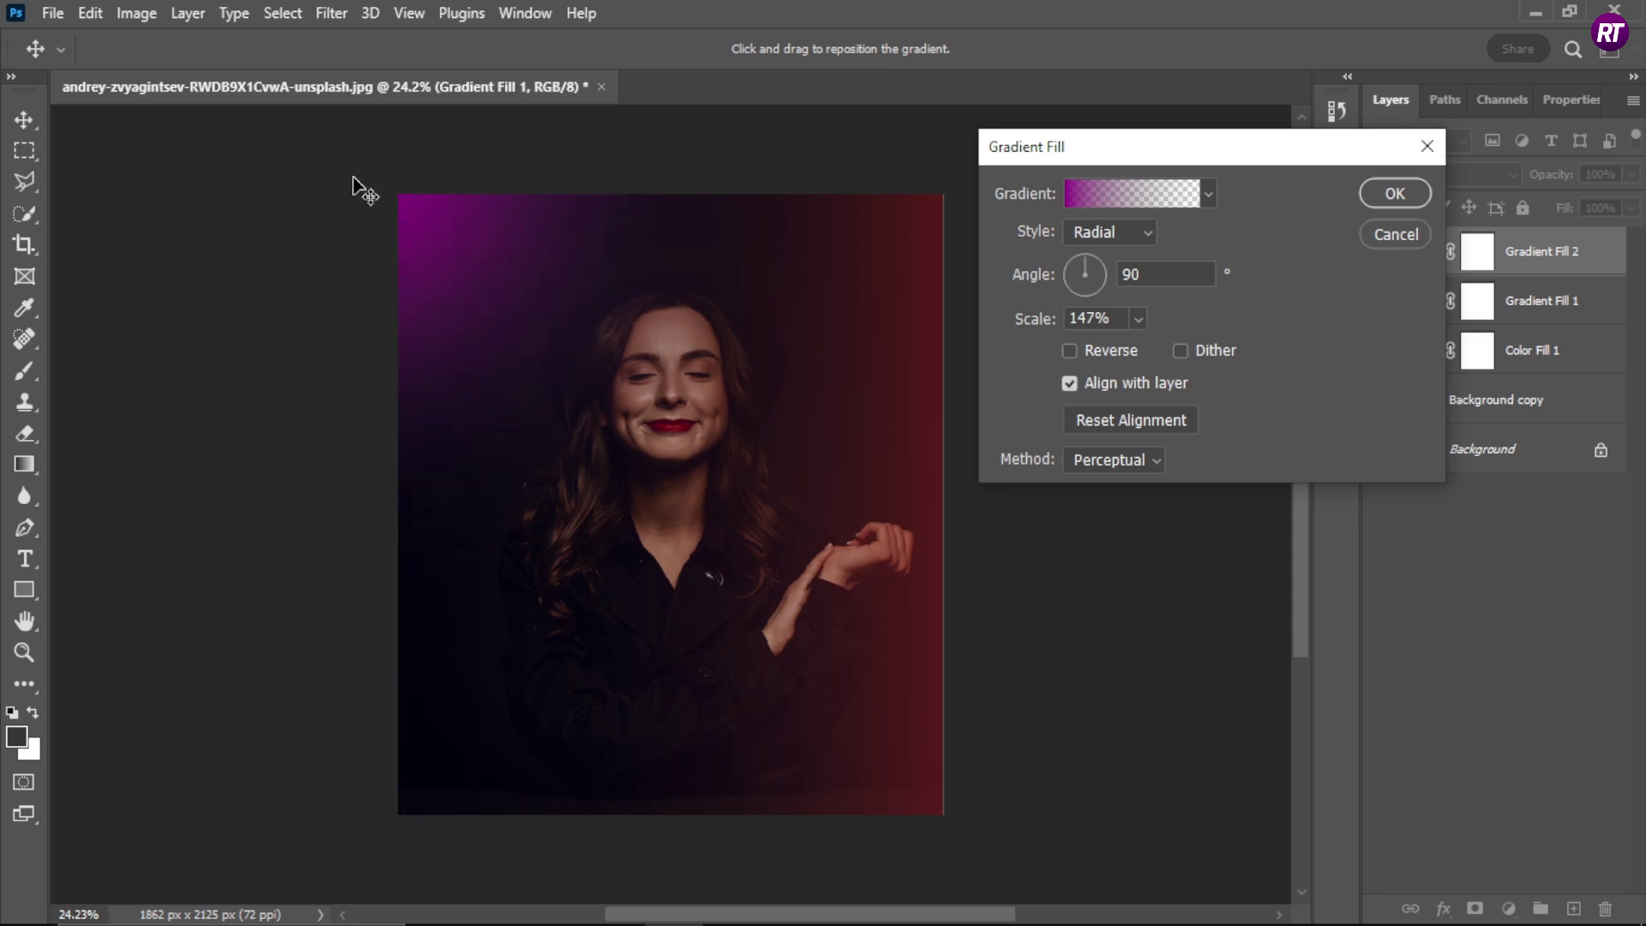
click(1137, 320)
click(1144, 346)
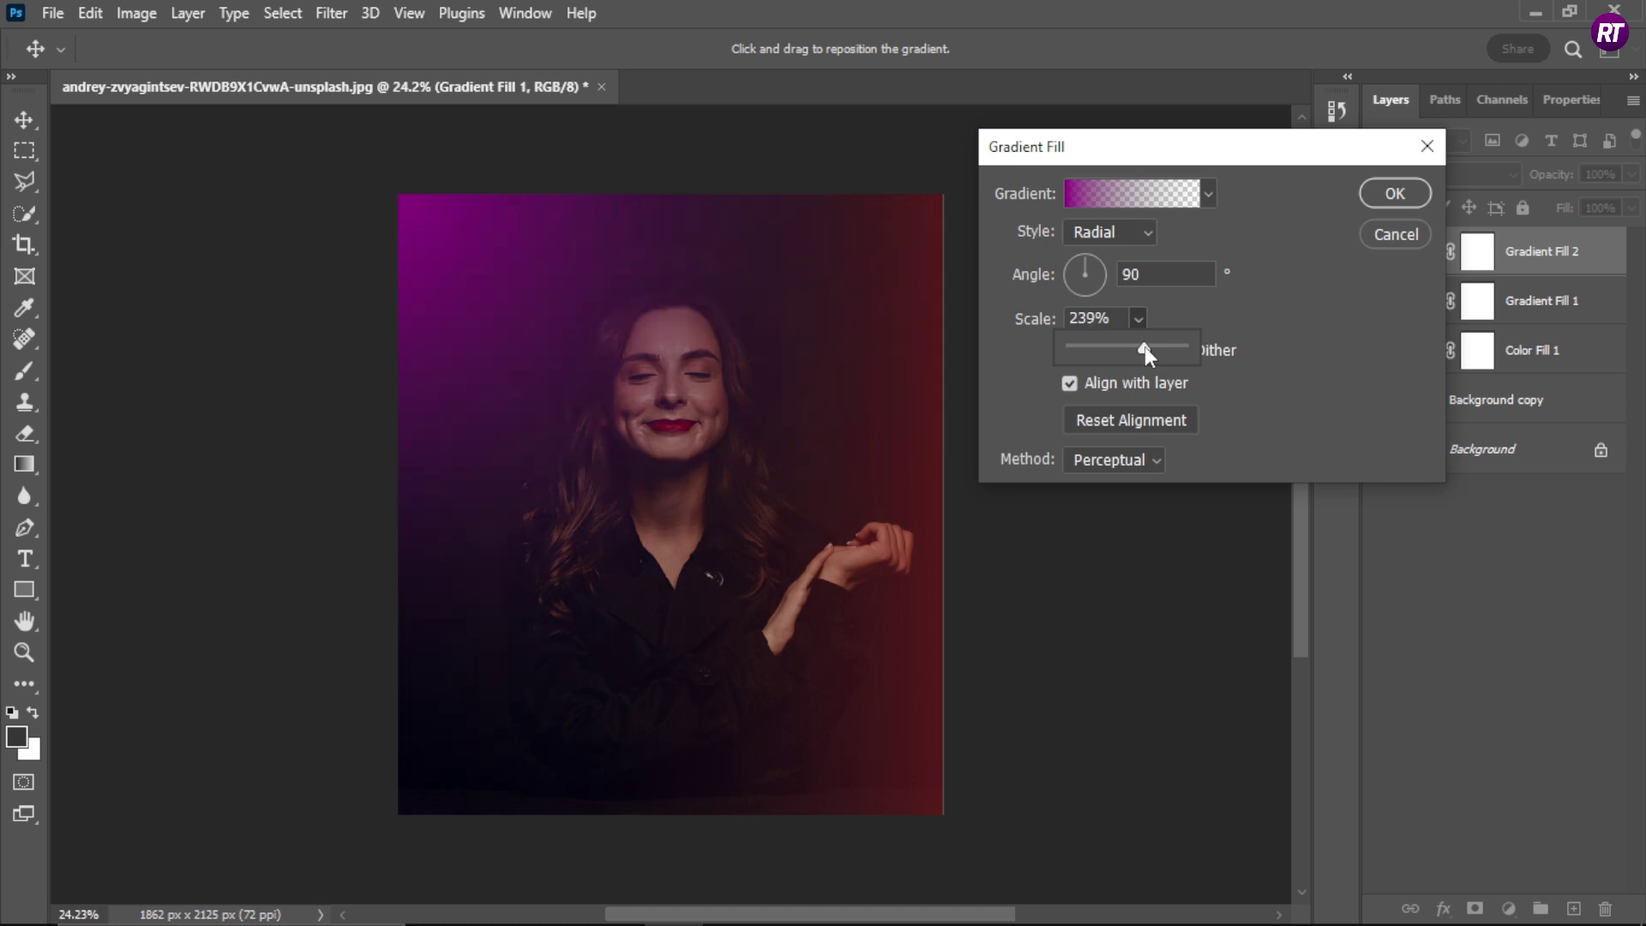
click(488, 266)
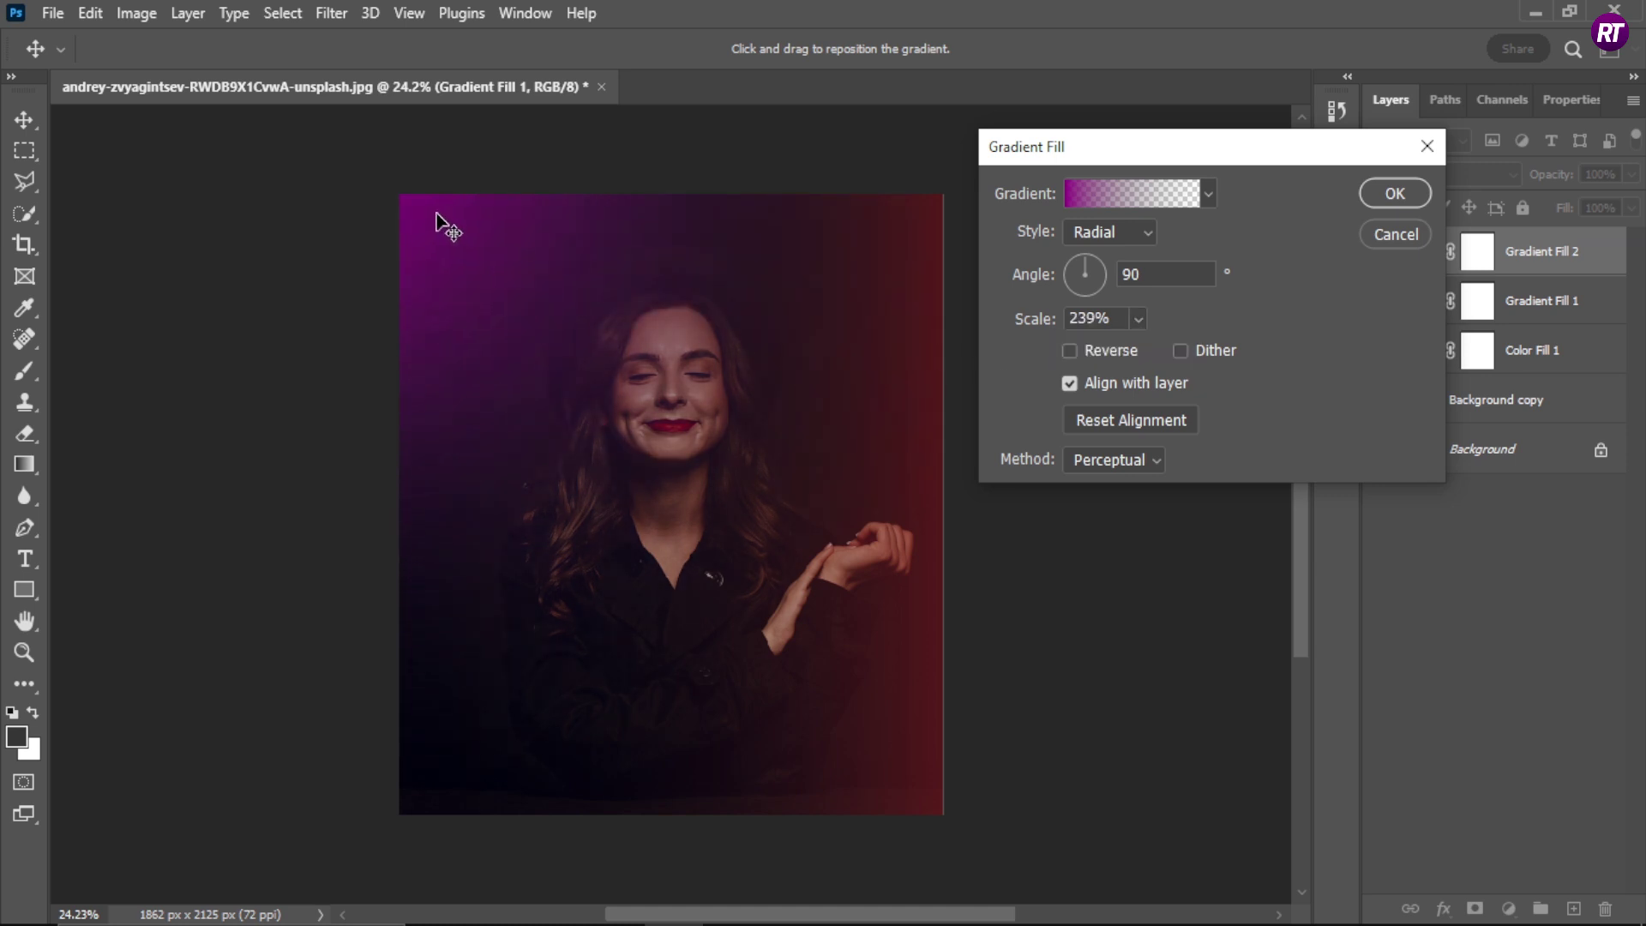
drag(386, 184, 381, 182)
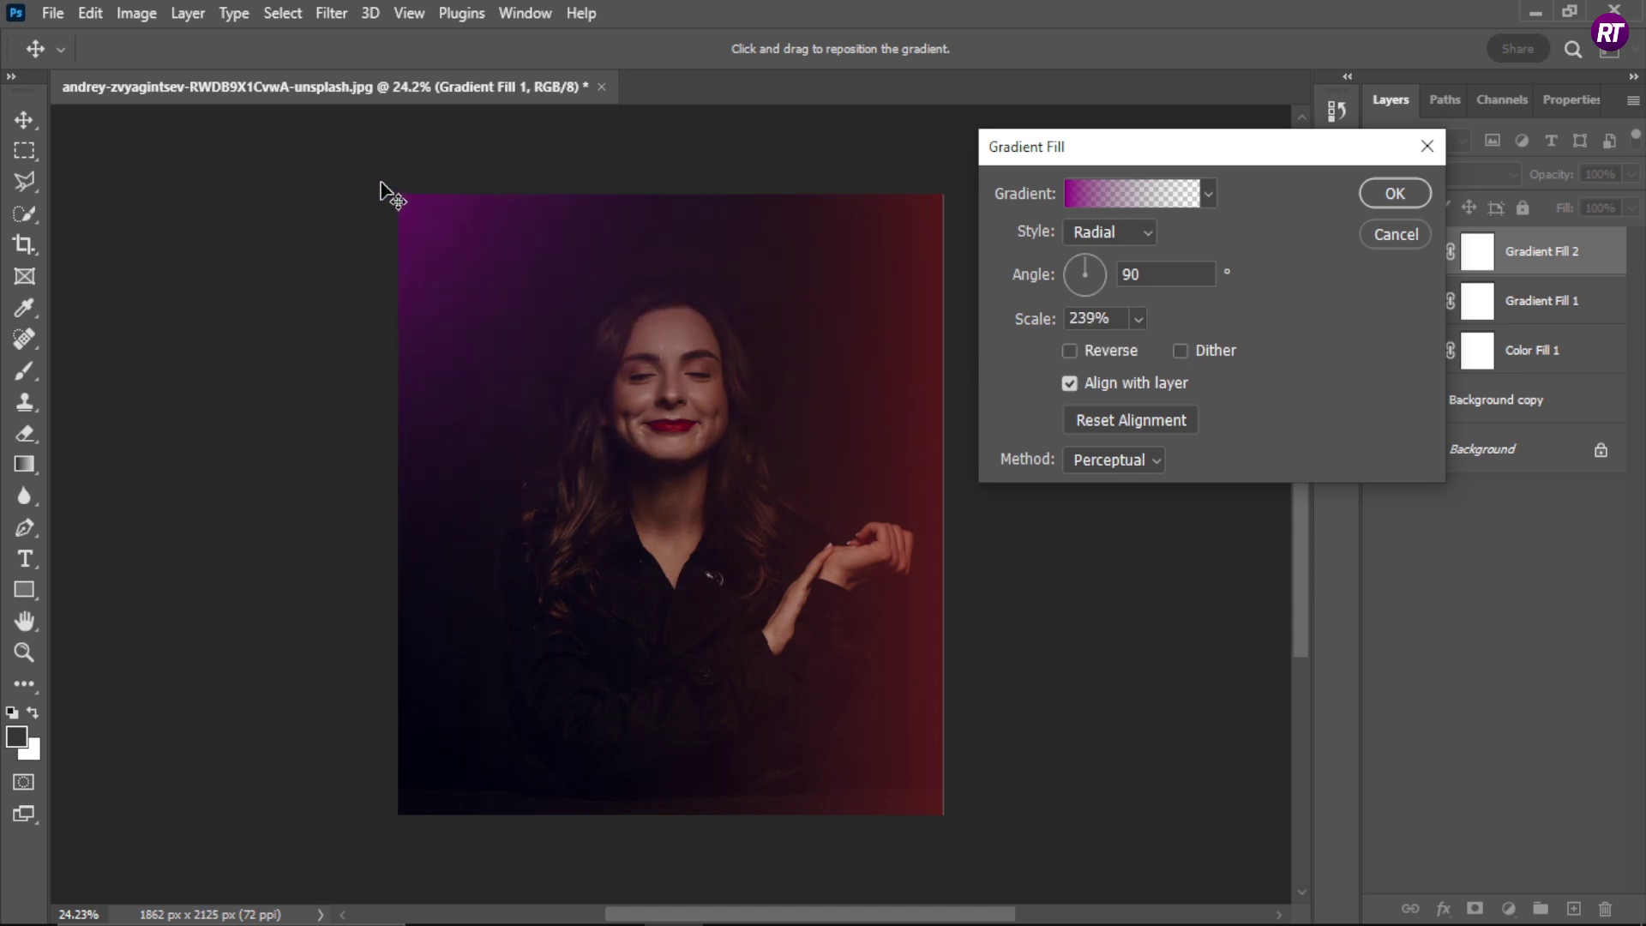
click(1378, 198)
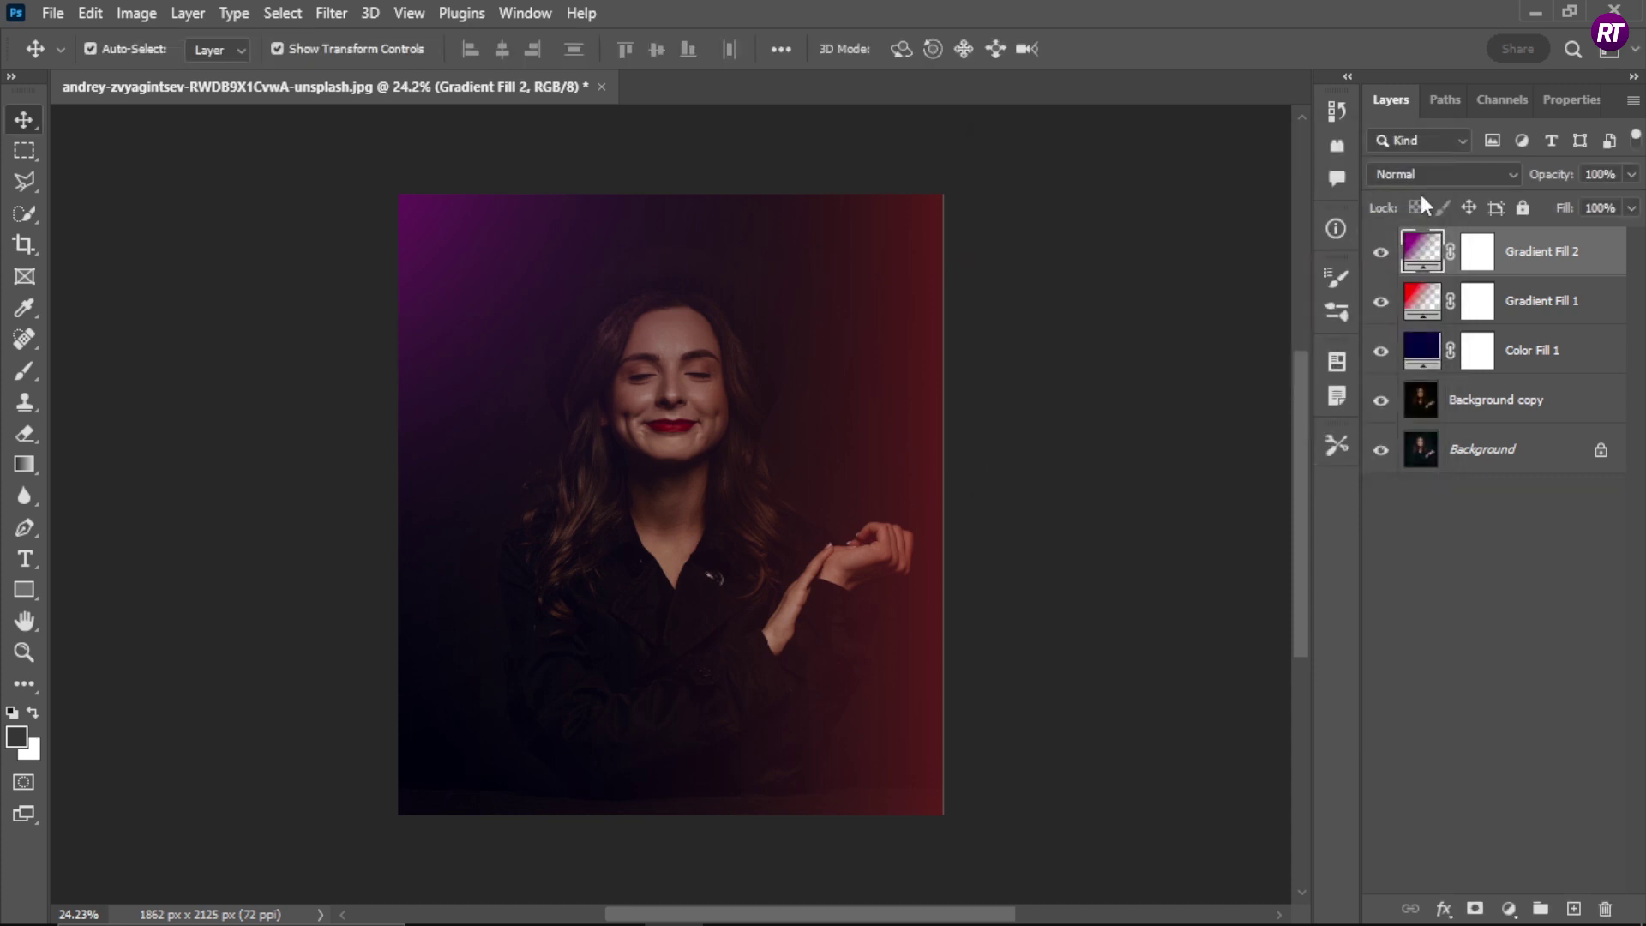
Lower the opacity of the purple gradient fill layer to 78% and deselect the layer
click(1631, 176)
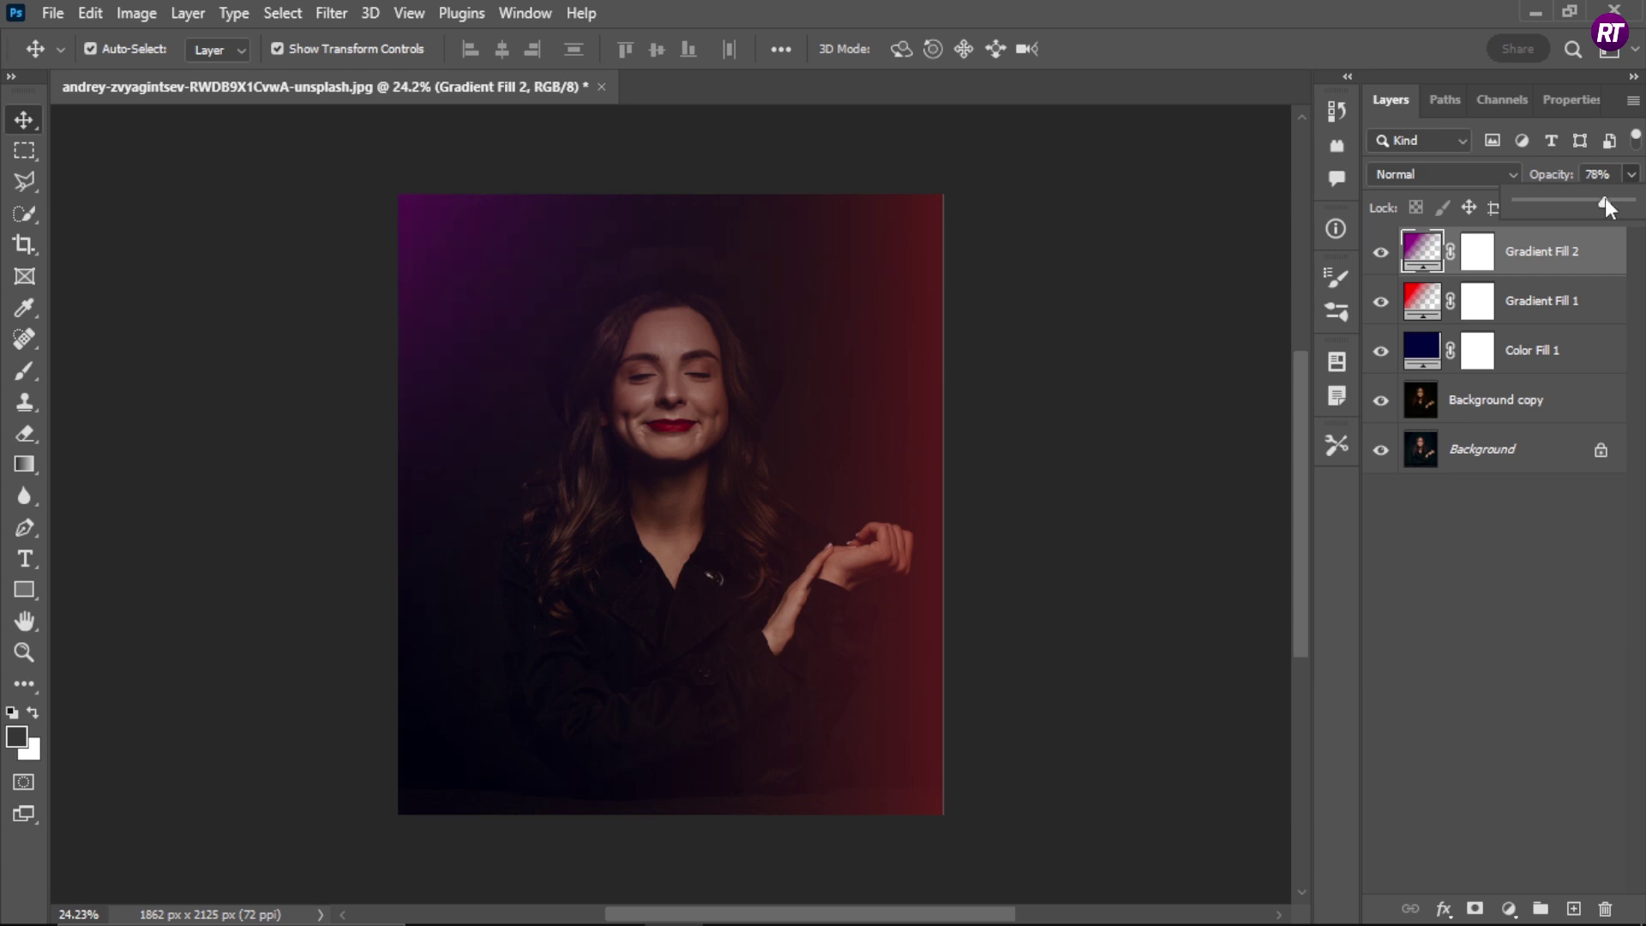
click(1509, 566)
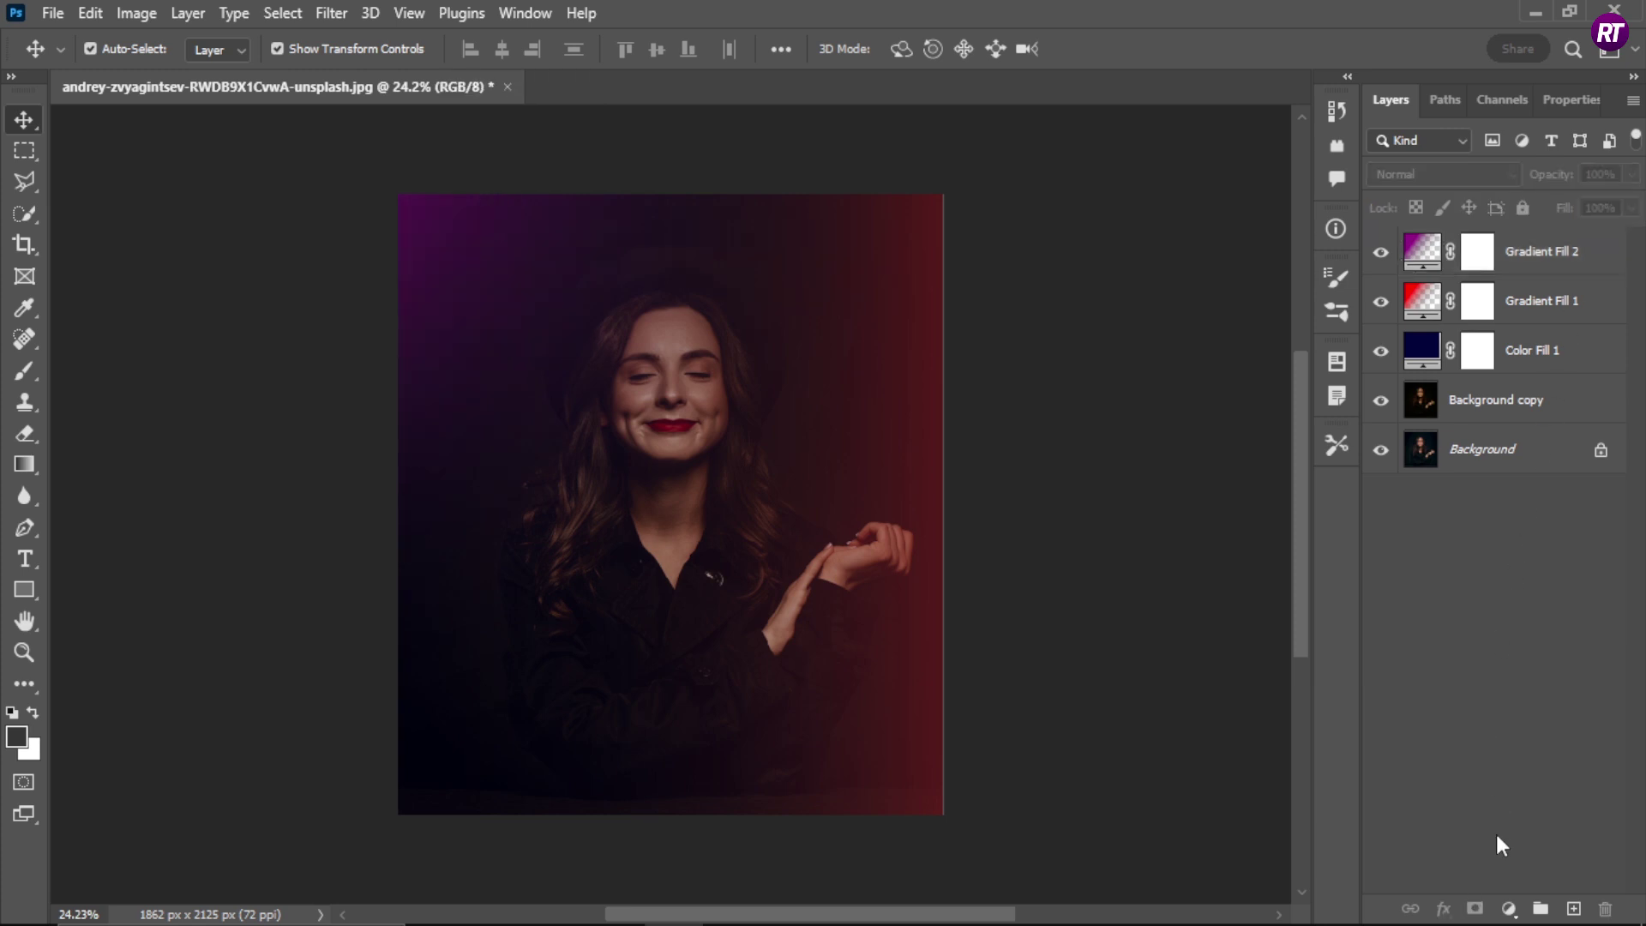
Add a third Gradient fill layer on top of the stack using the Foreground to Transparent preset from the Basics group
click(1507, 909)
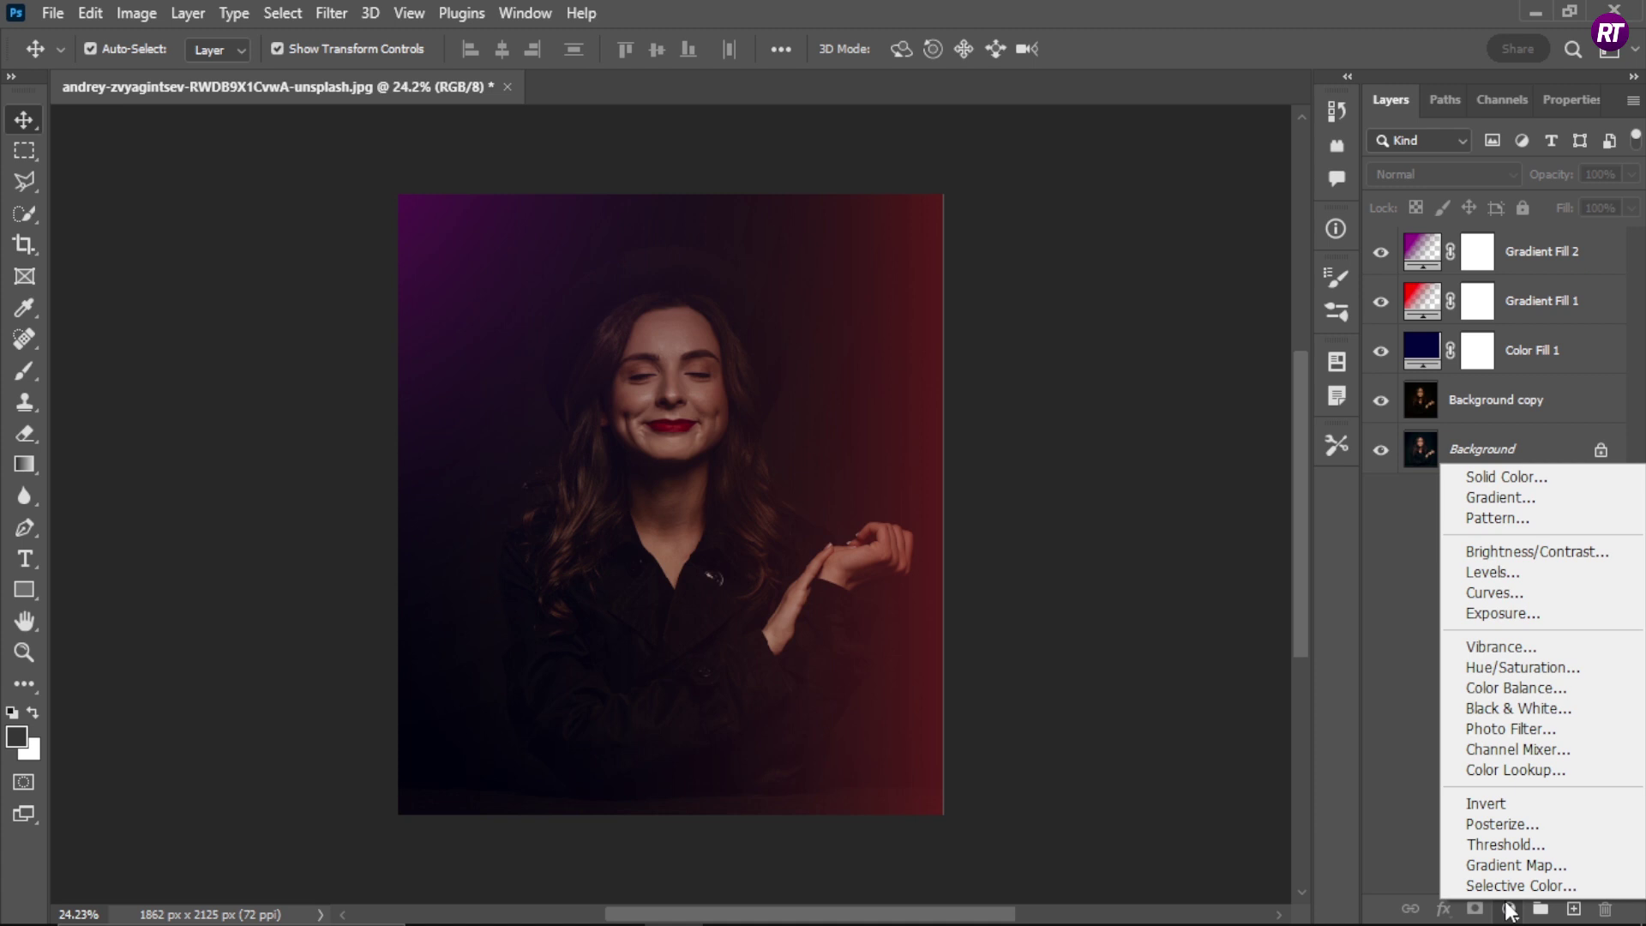
click(1528, 501)
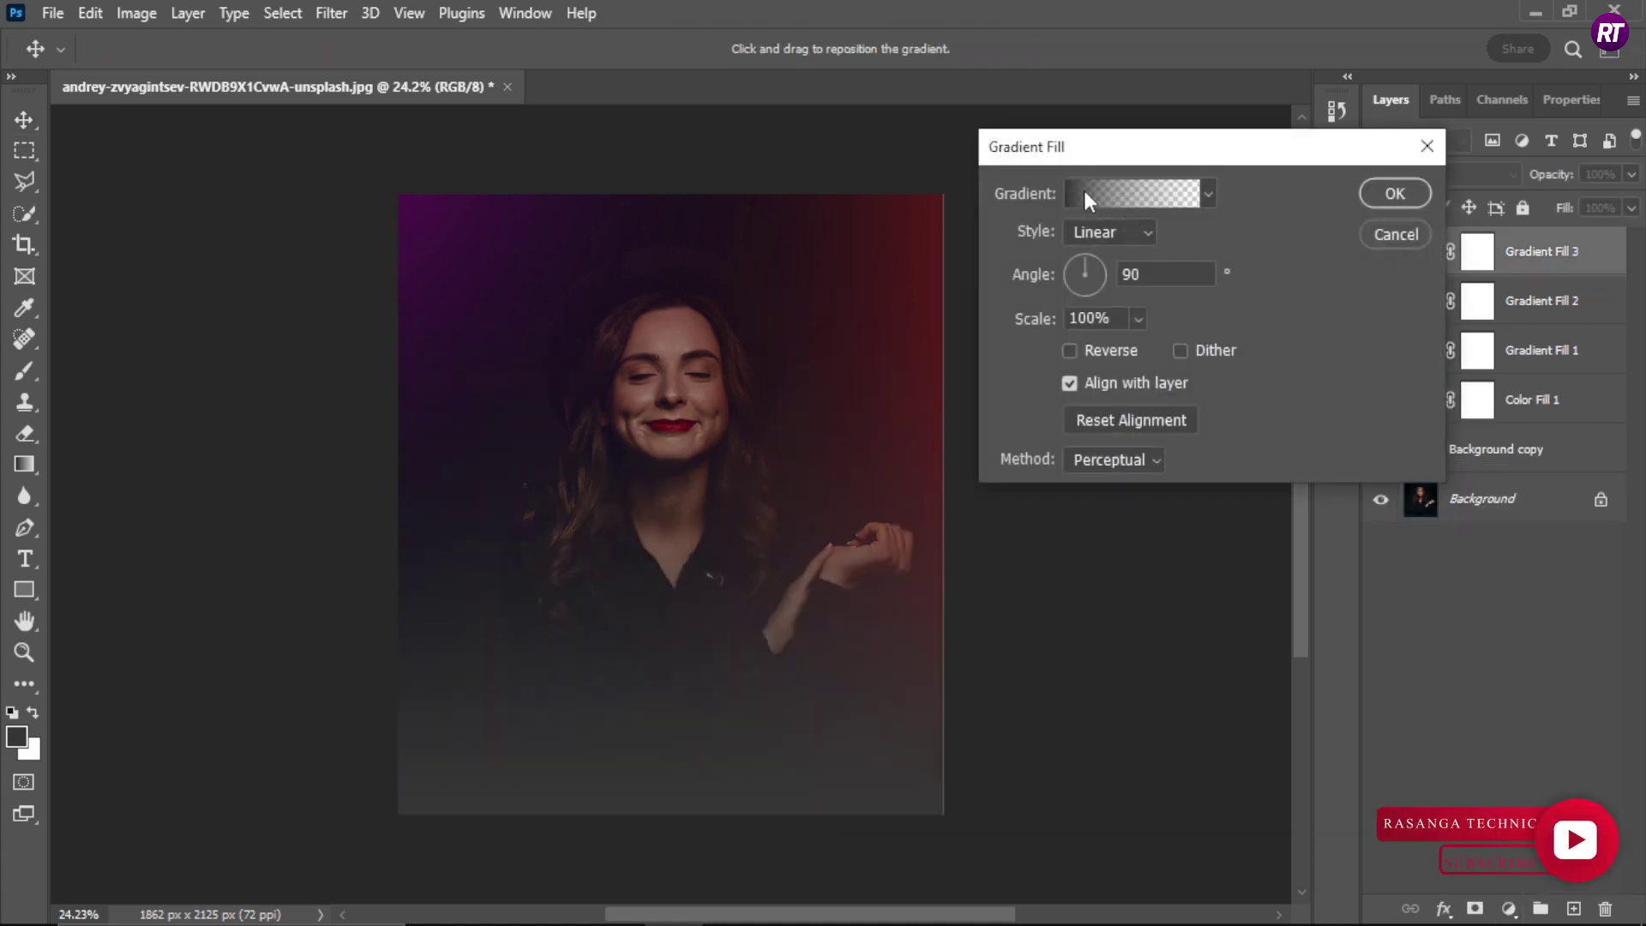
click(1084, 189)
click(1002, 153)
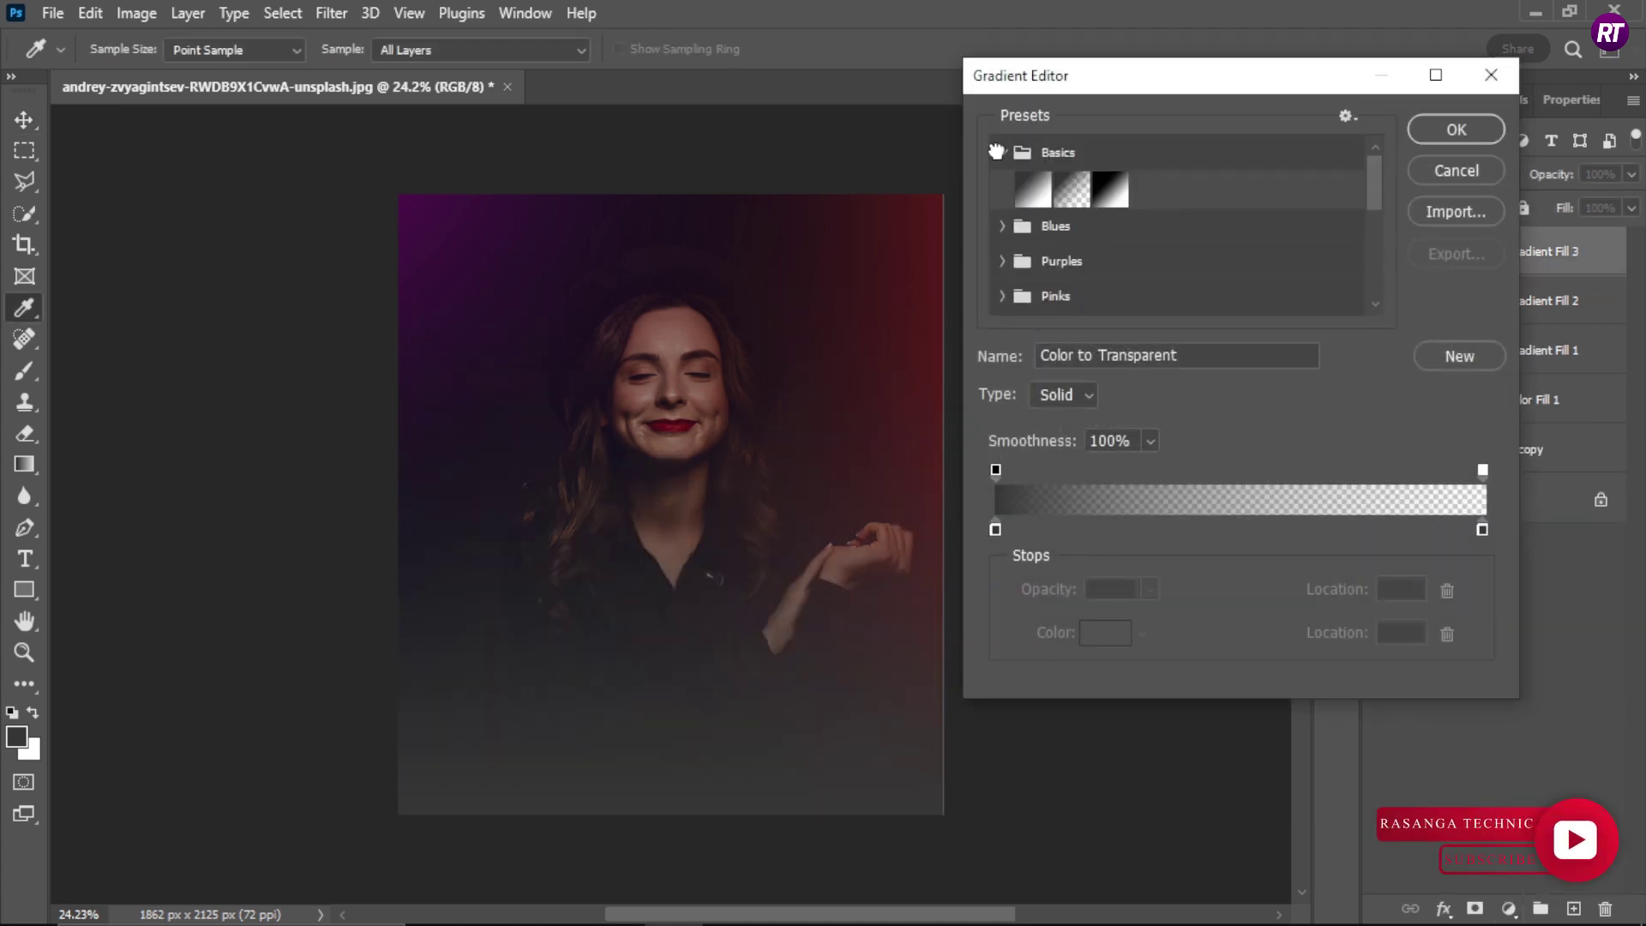
click(1072, 189)
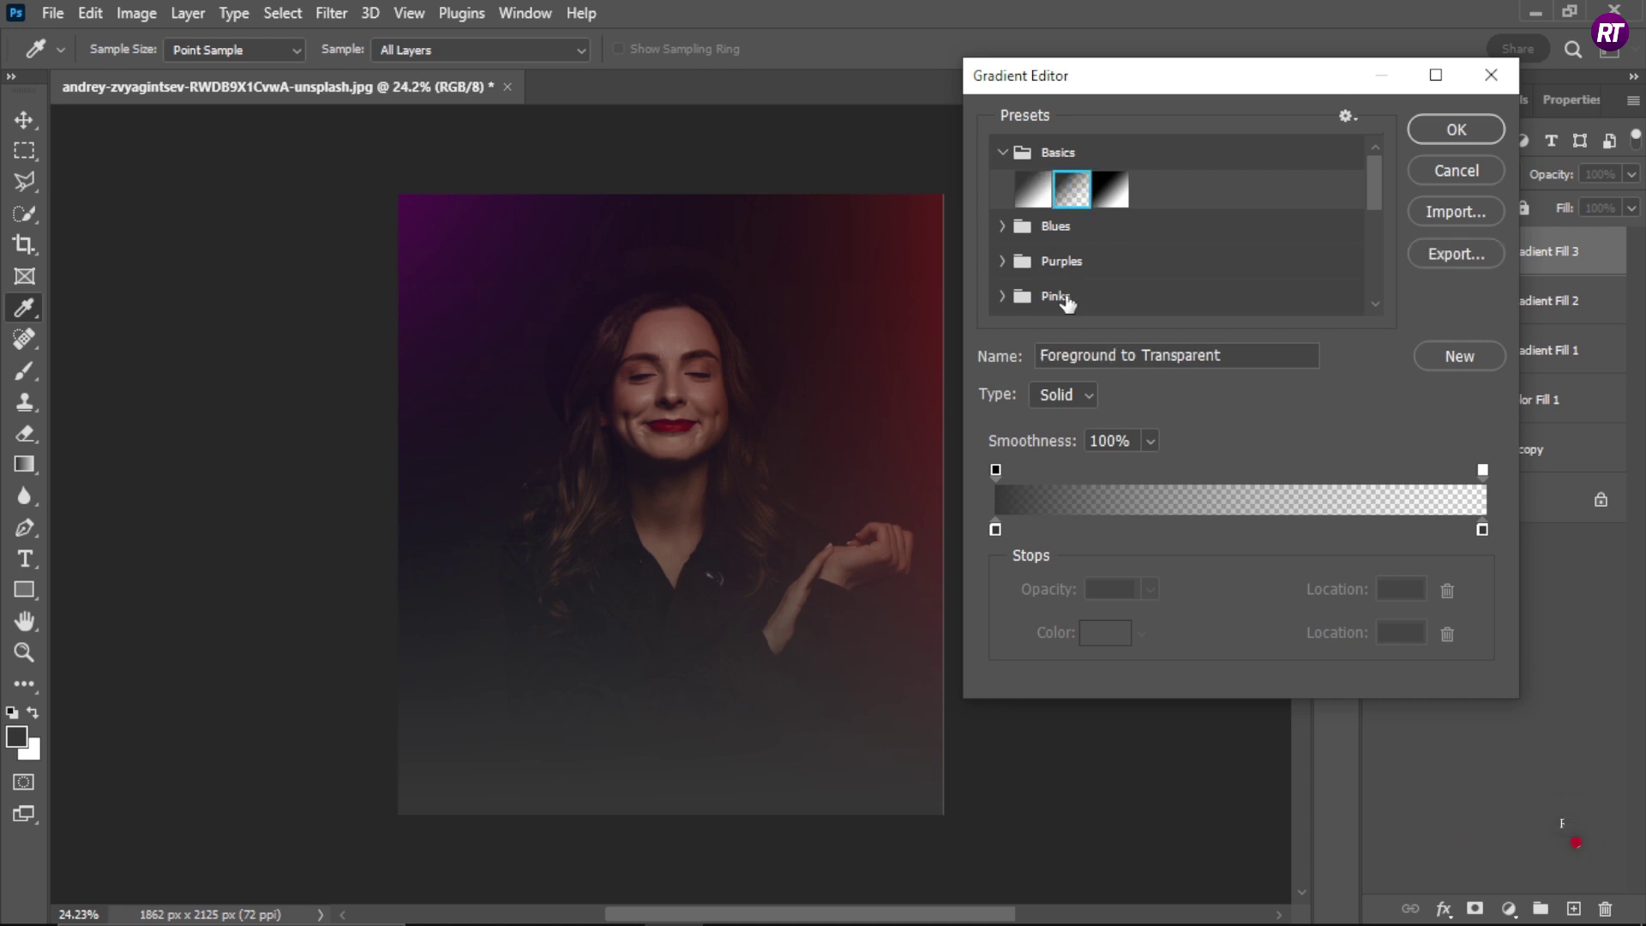
Set the third gradient's starting colour stop to dark blue 06007c and accept the edited gradient
click(997, 529)
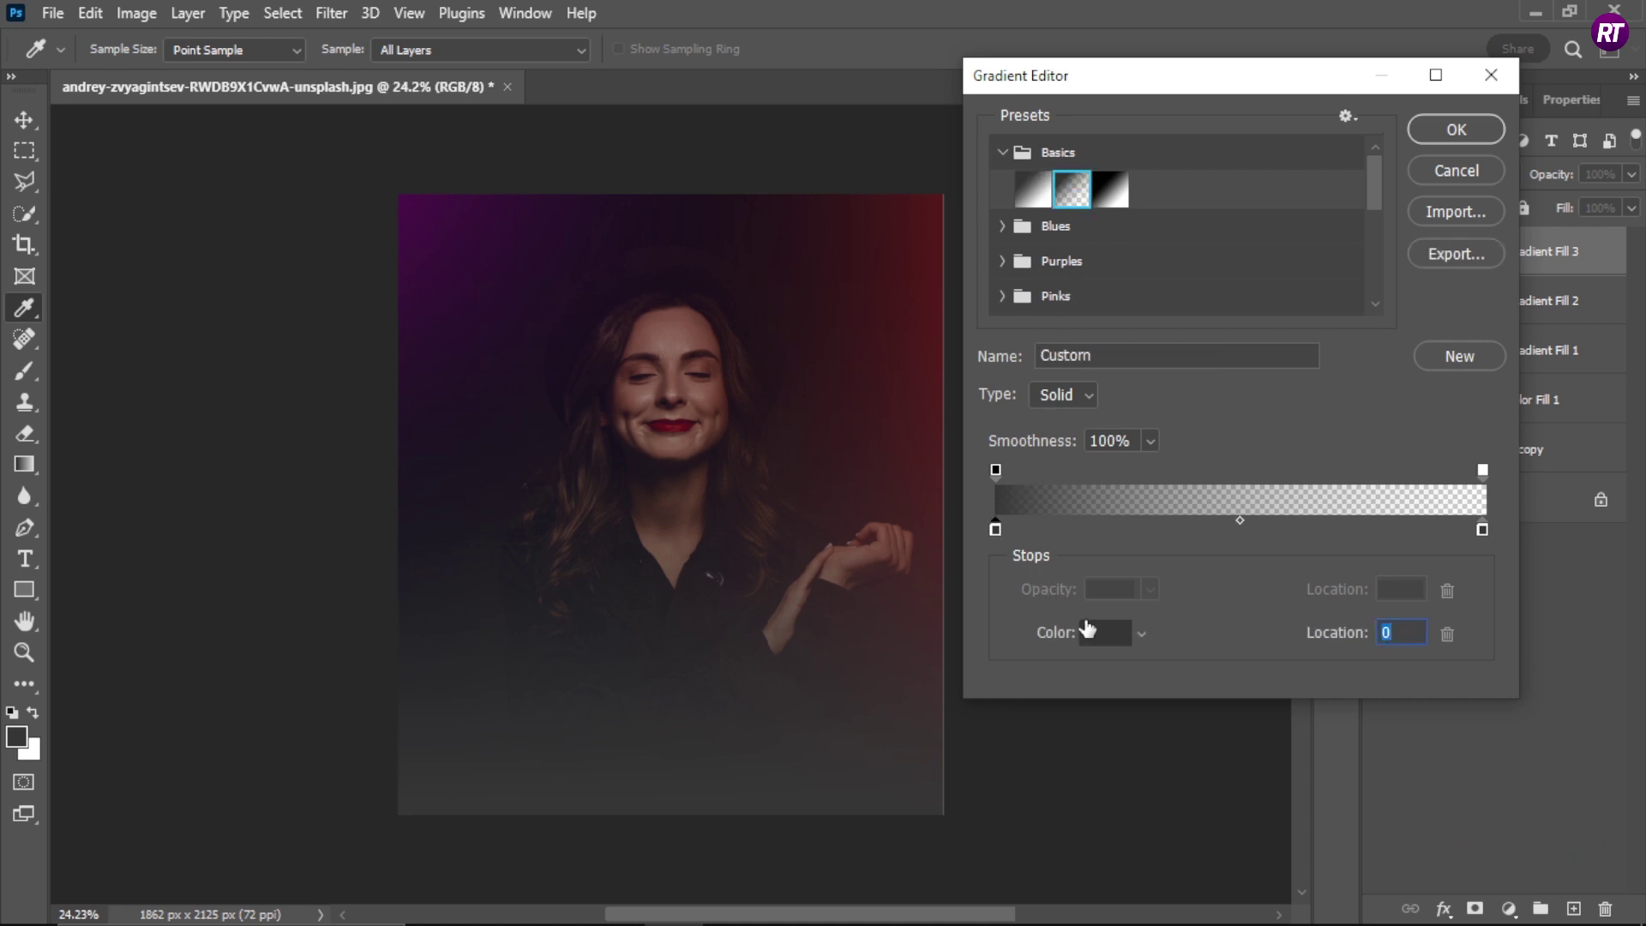
click(1106, 635)
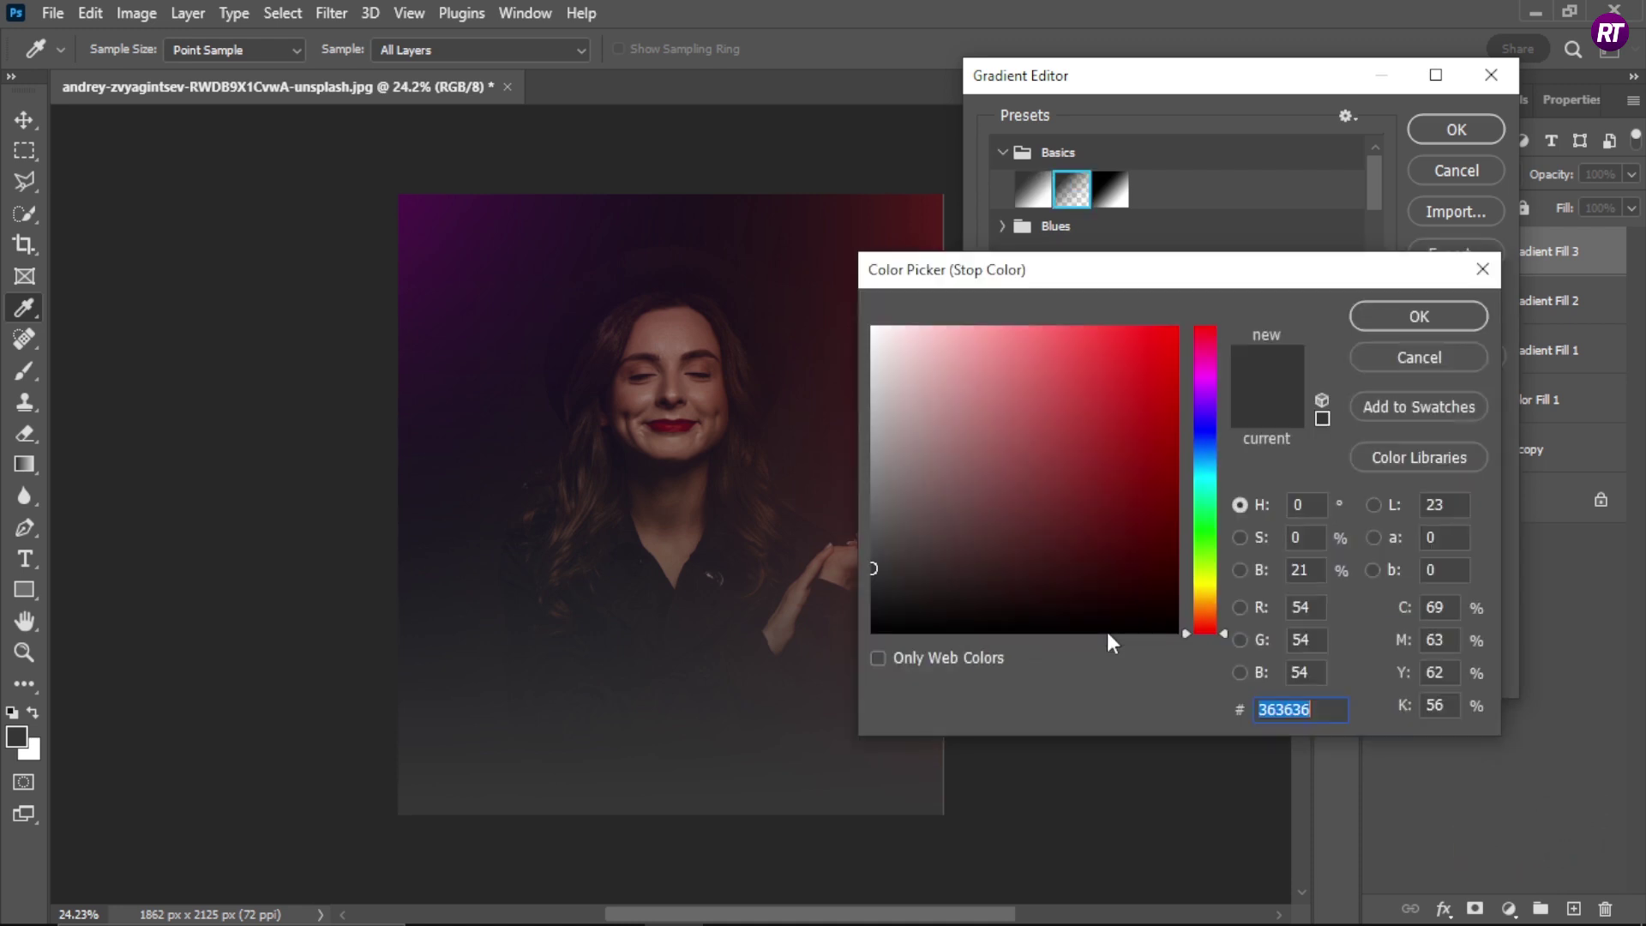
click(1209, 426)
drag(1161, 426, 1226, 484)
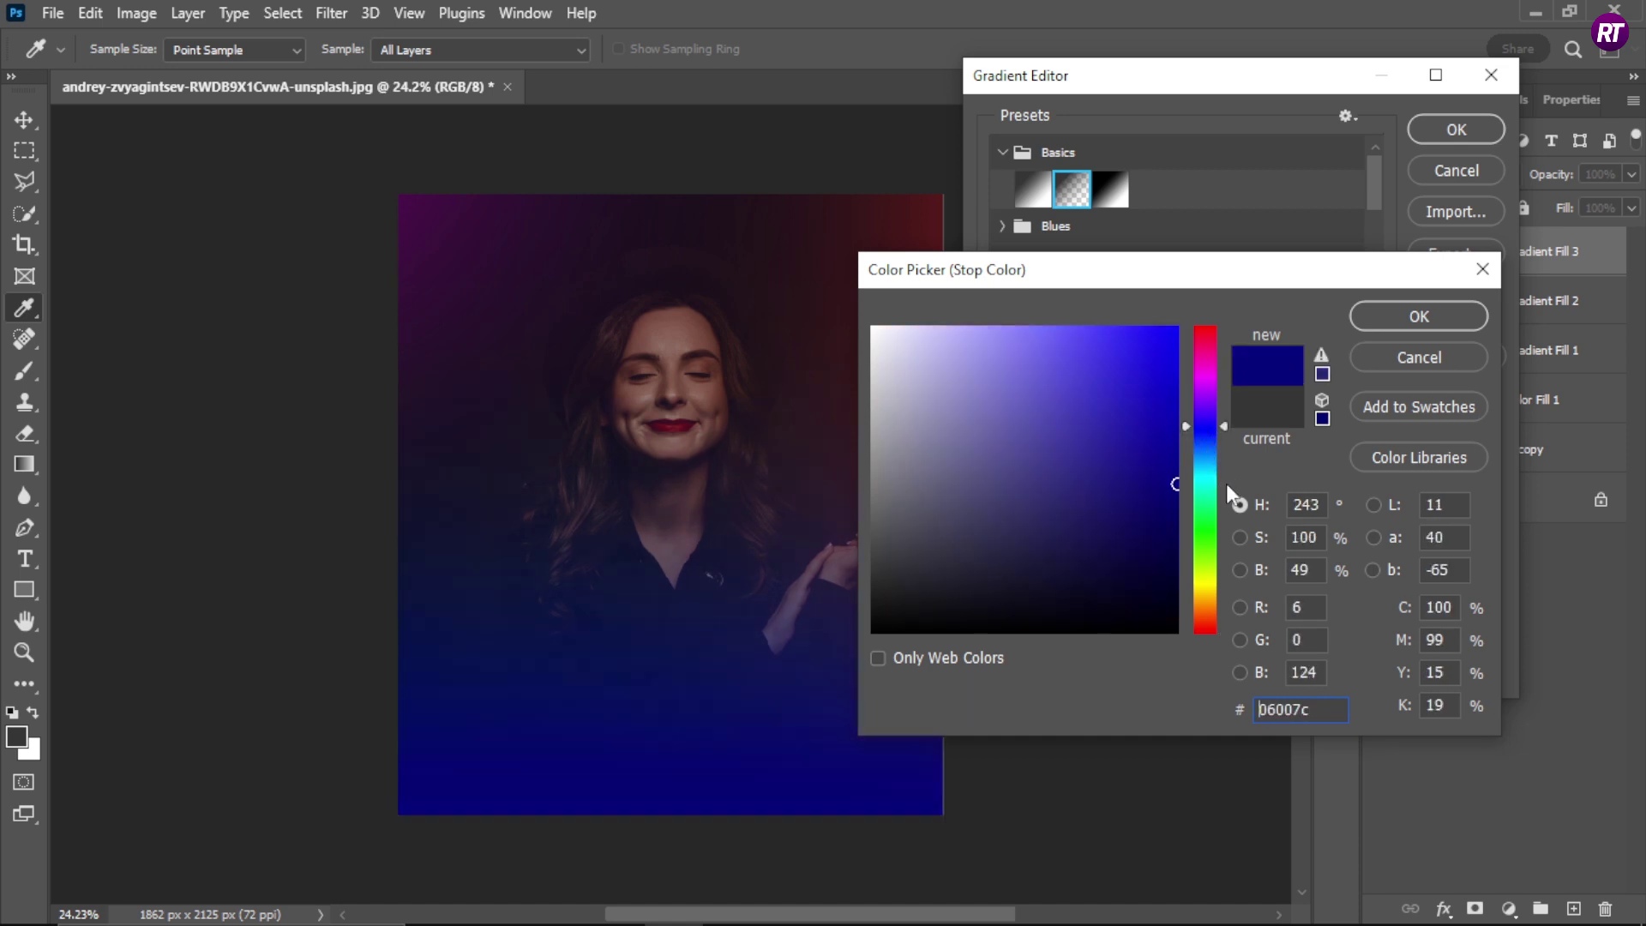
click(1464, 322)
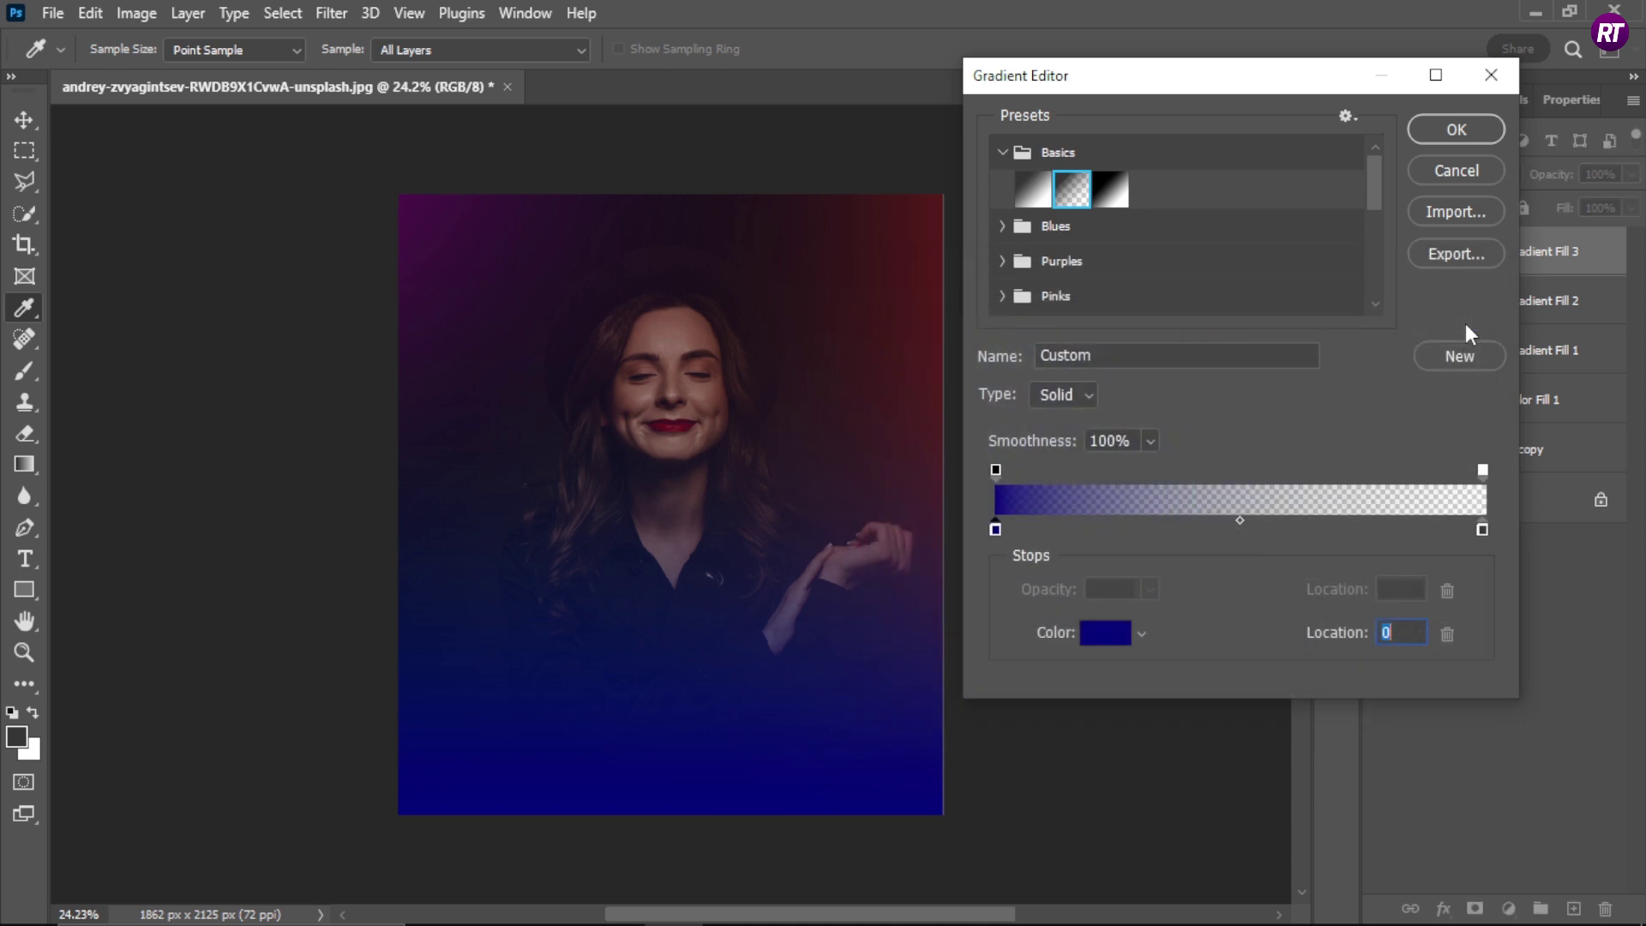
click(1468, 135)
Make the blue gradient Radial at 152% scale, move its centre beyond the photo's left edge around face height, and accept the fill
click(1144, 233)
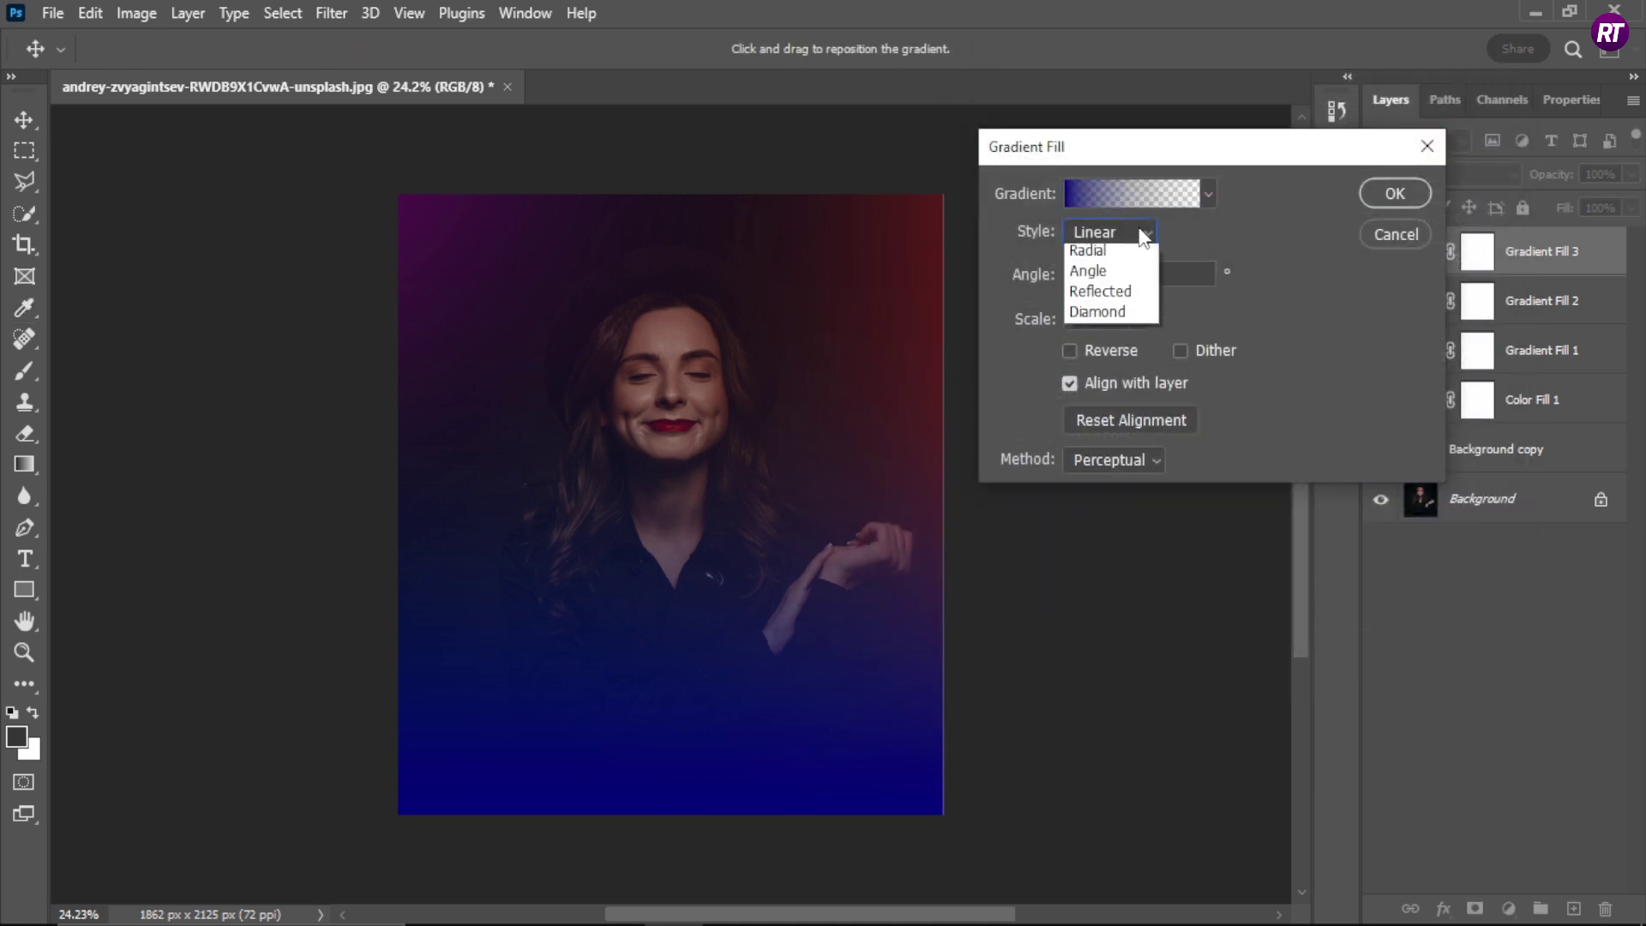
click(1114, 250)
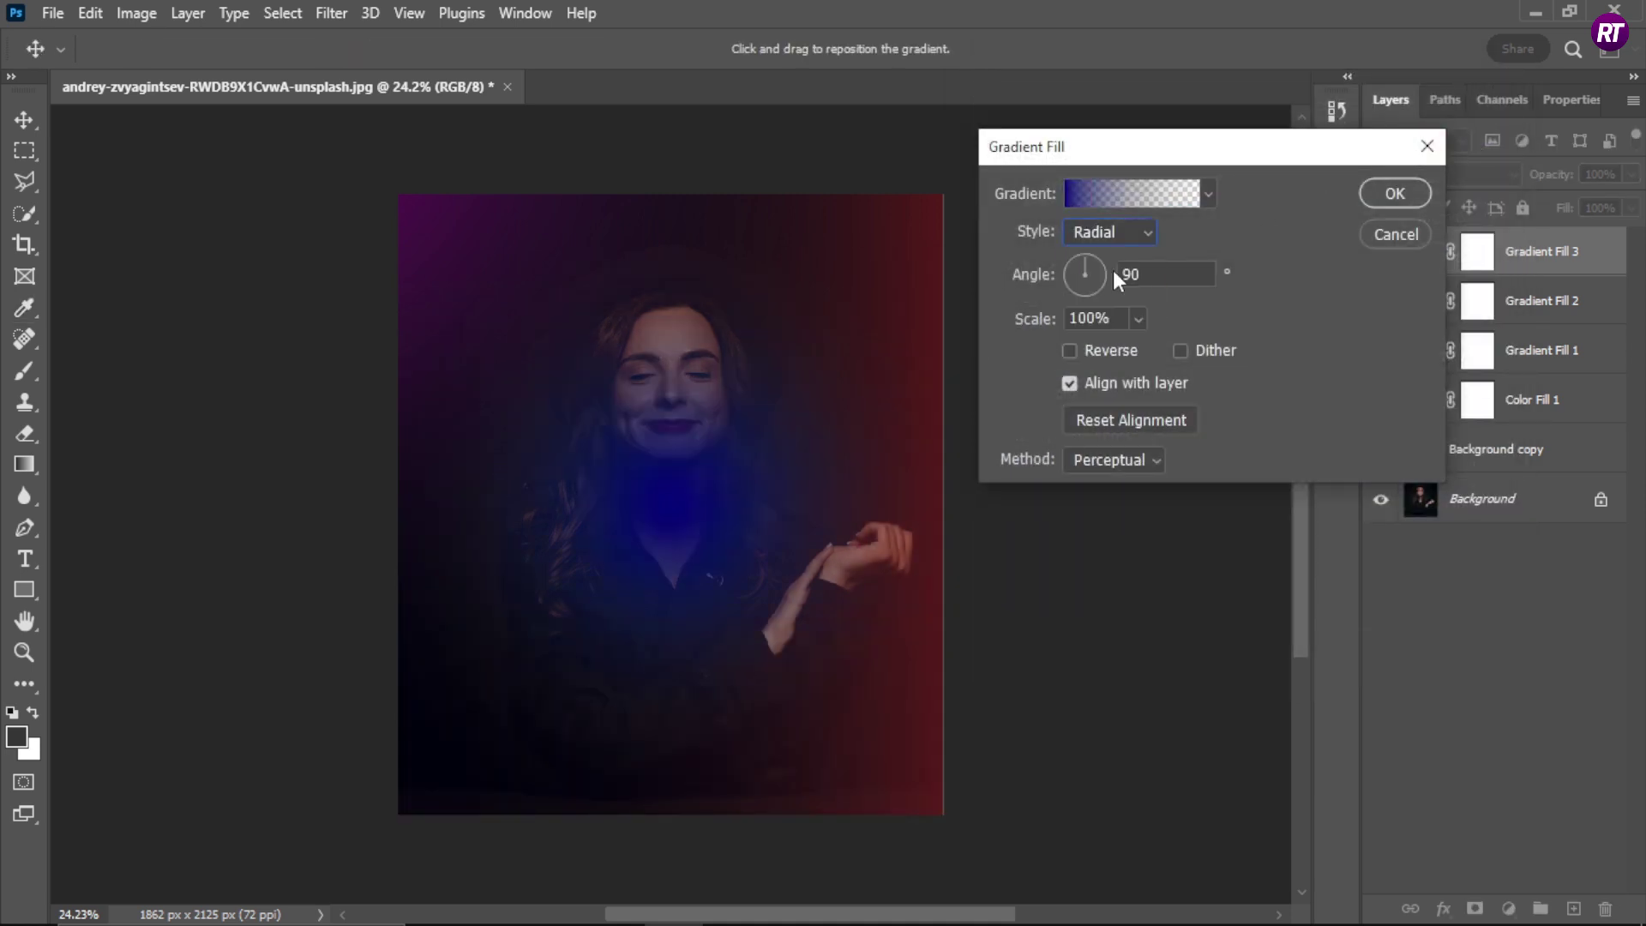
click(1139, 317)
drag(1149, 342, 1149, 344)
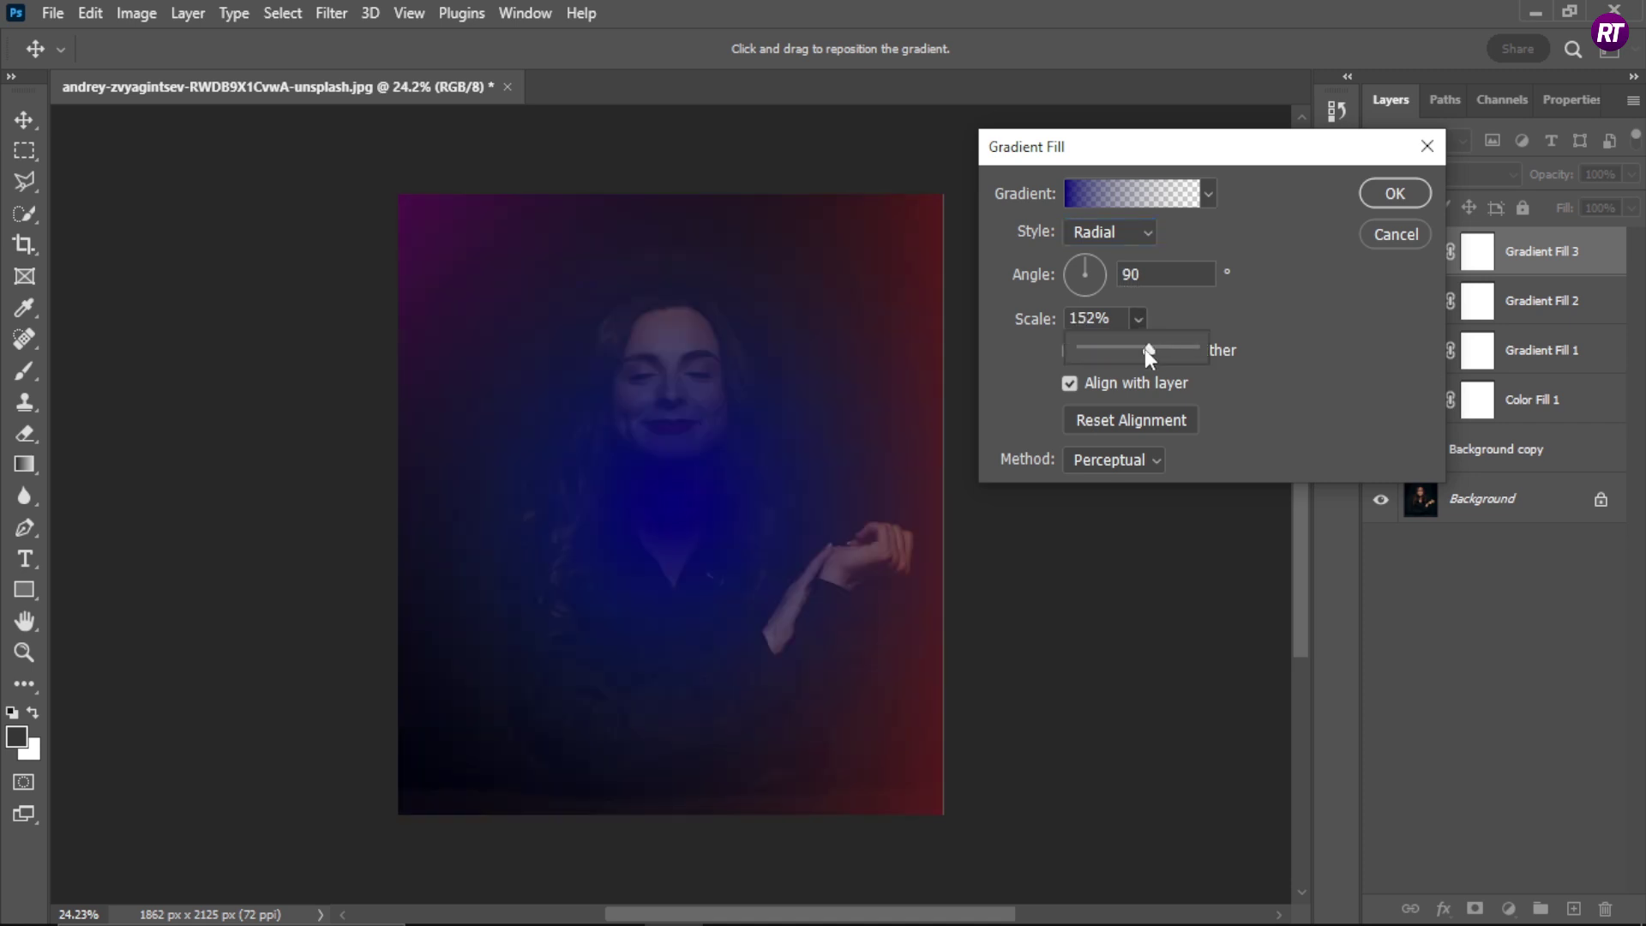
click(649, 515)
drag(648, 513, 227, 580)
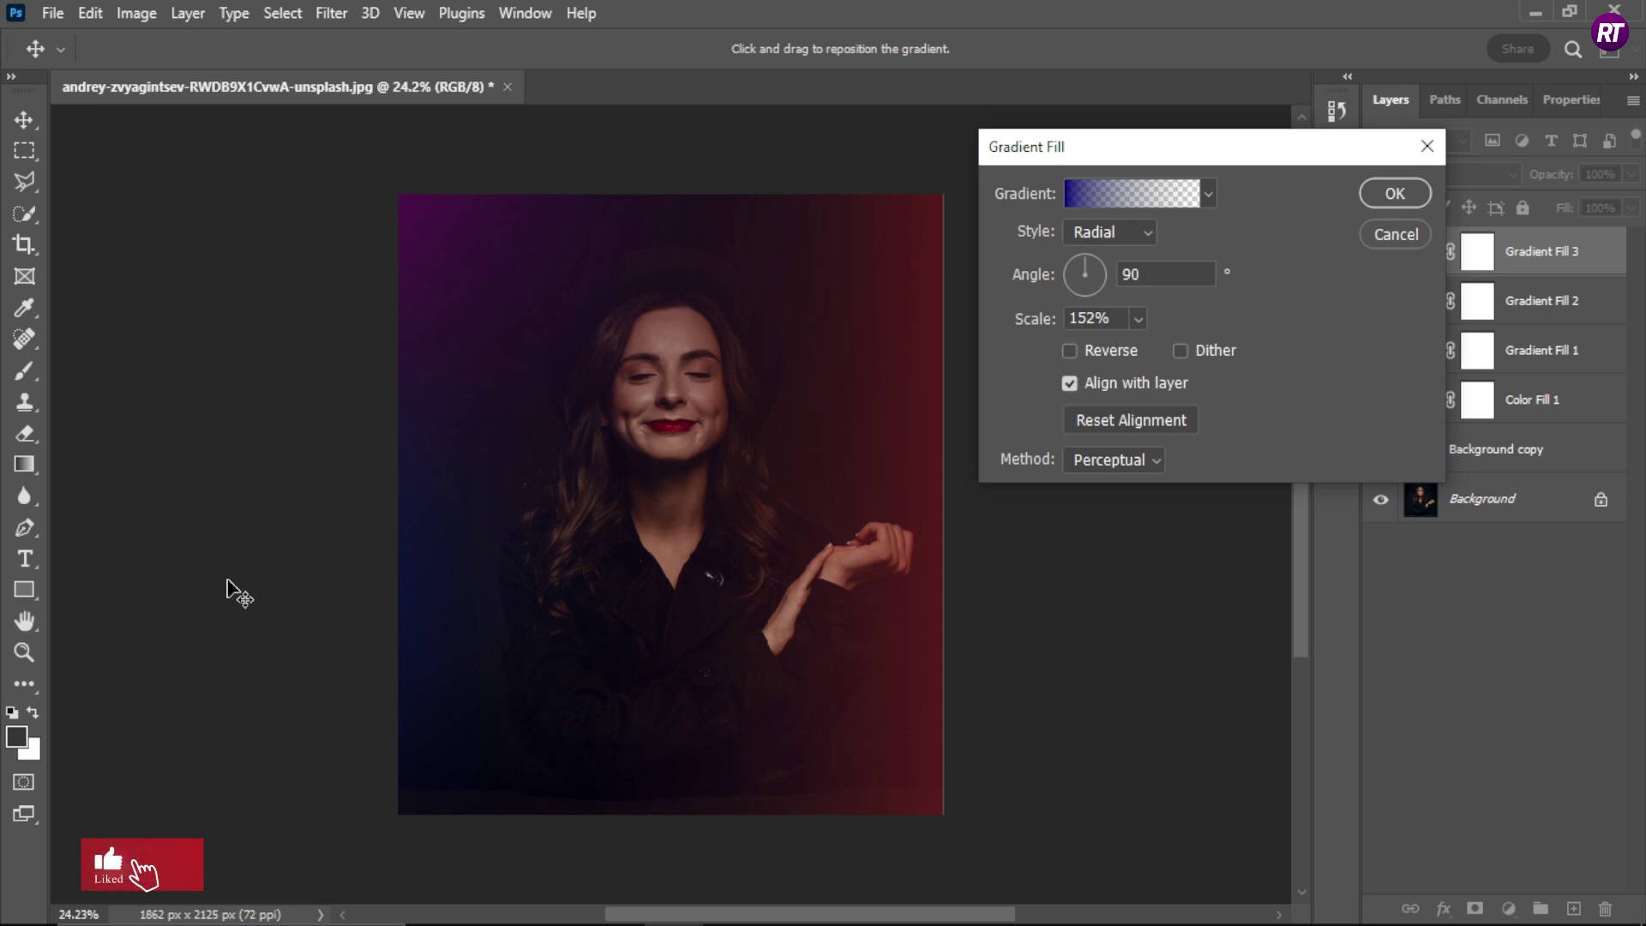
drag(206, 484, 203, 430)
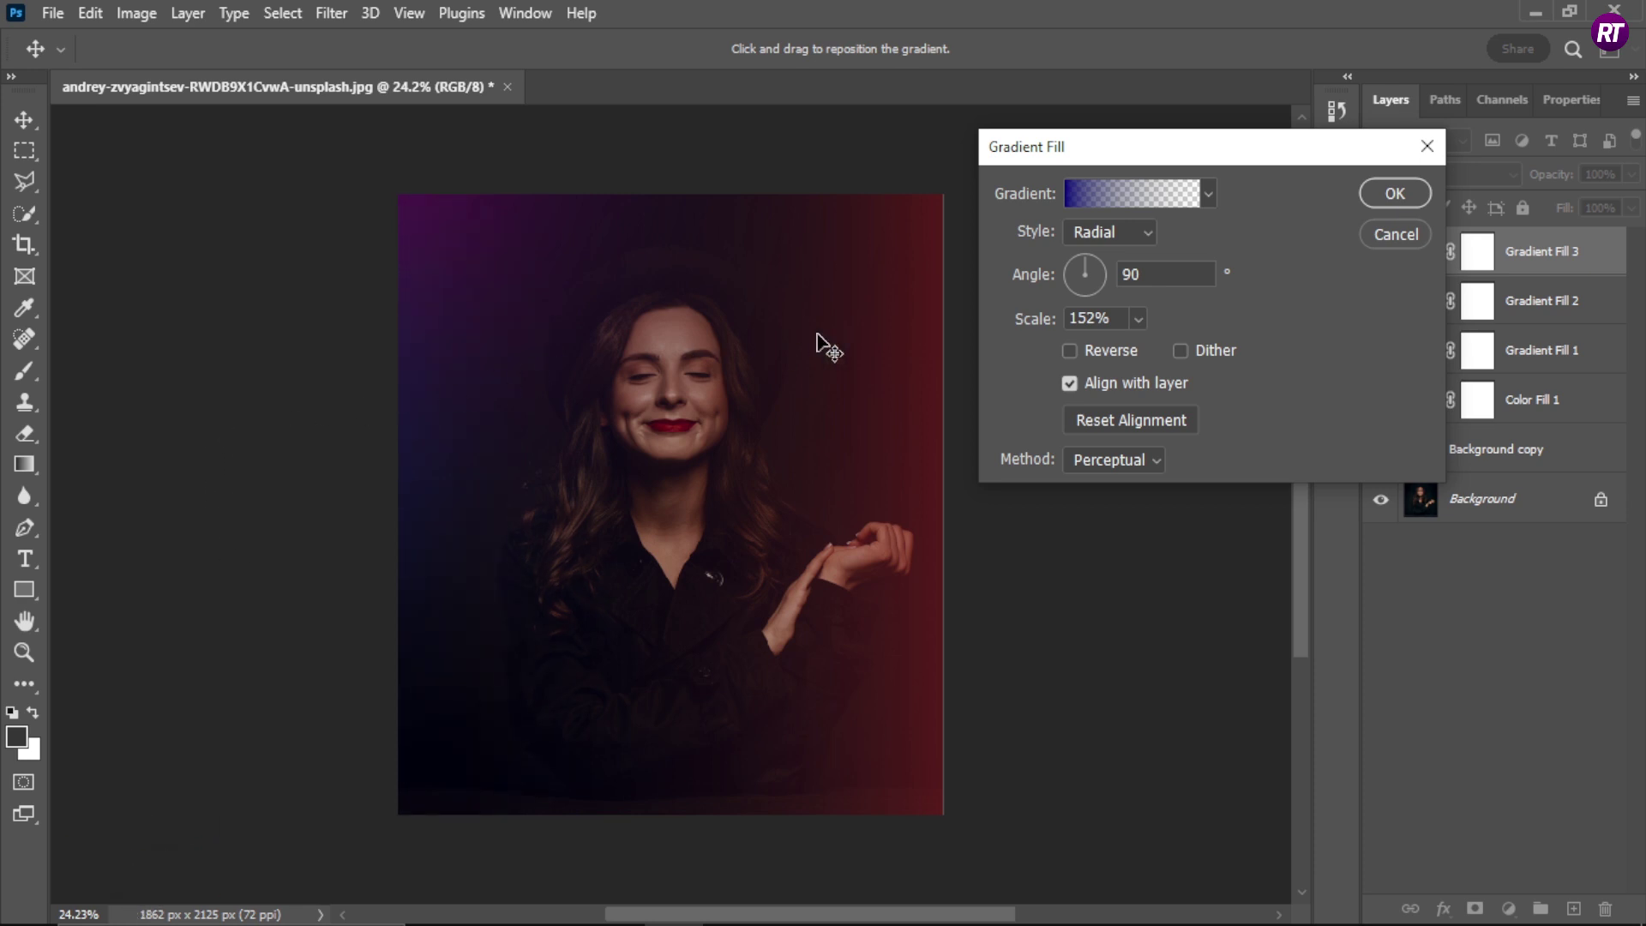
click(1394, 194)
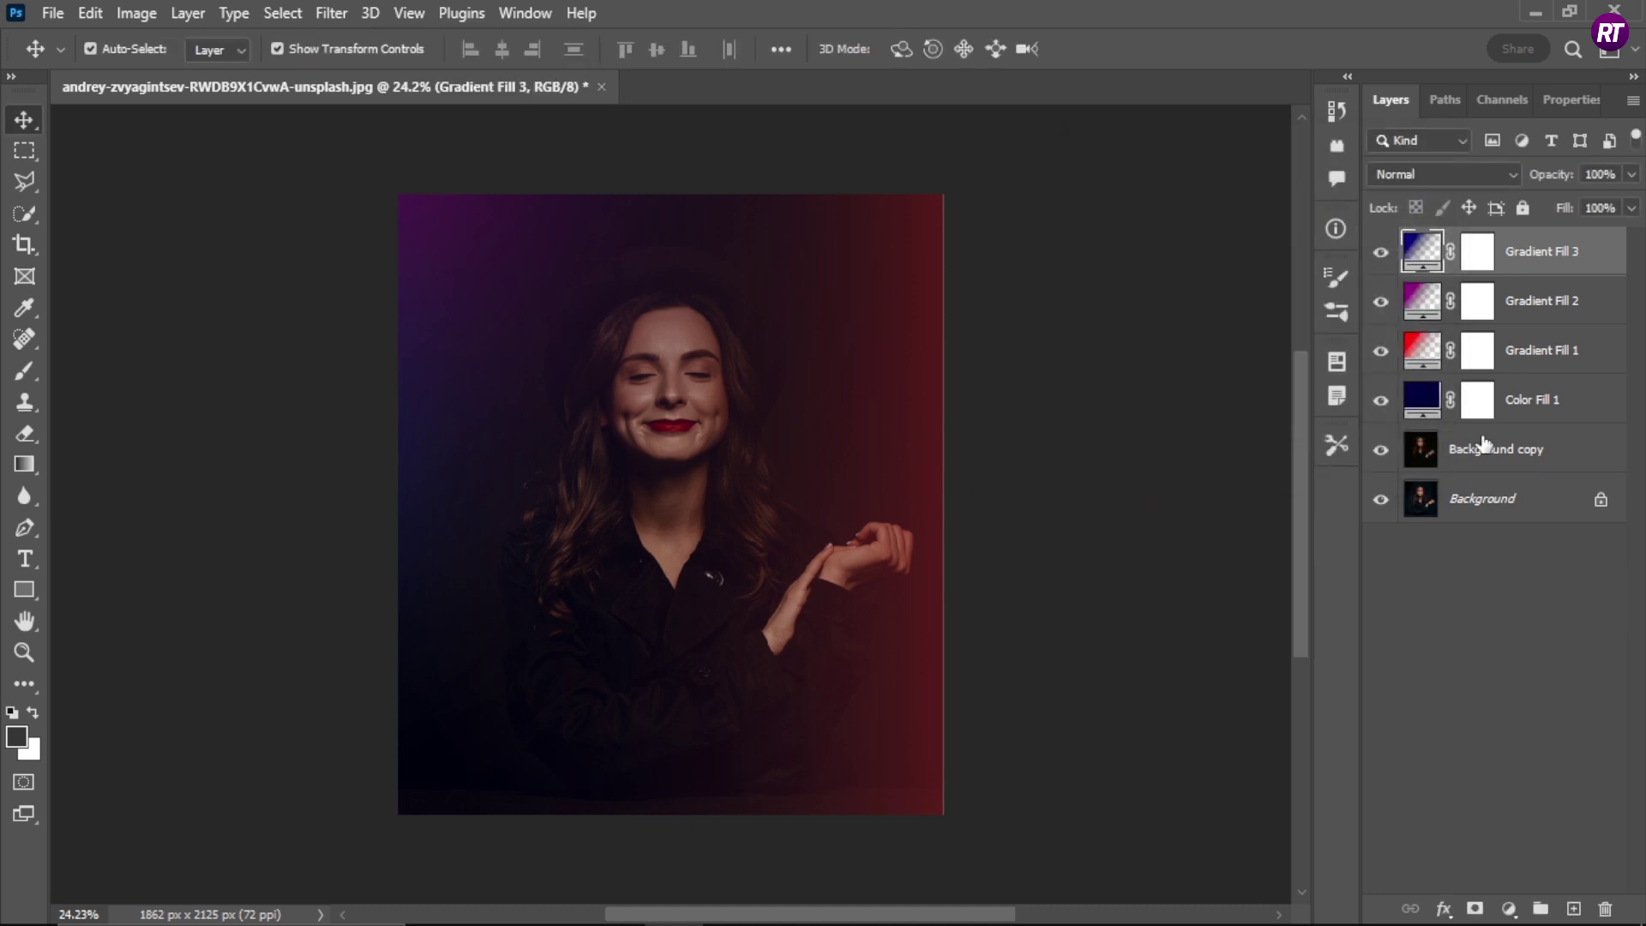
Add a fourth Gradient fill layer on top of the stack using the dark grey Foreground to Transparent preset from the Basics group
click(1509, 910)
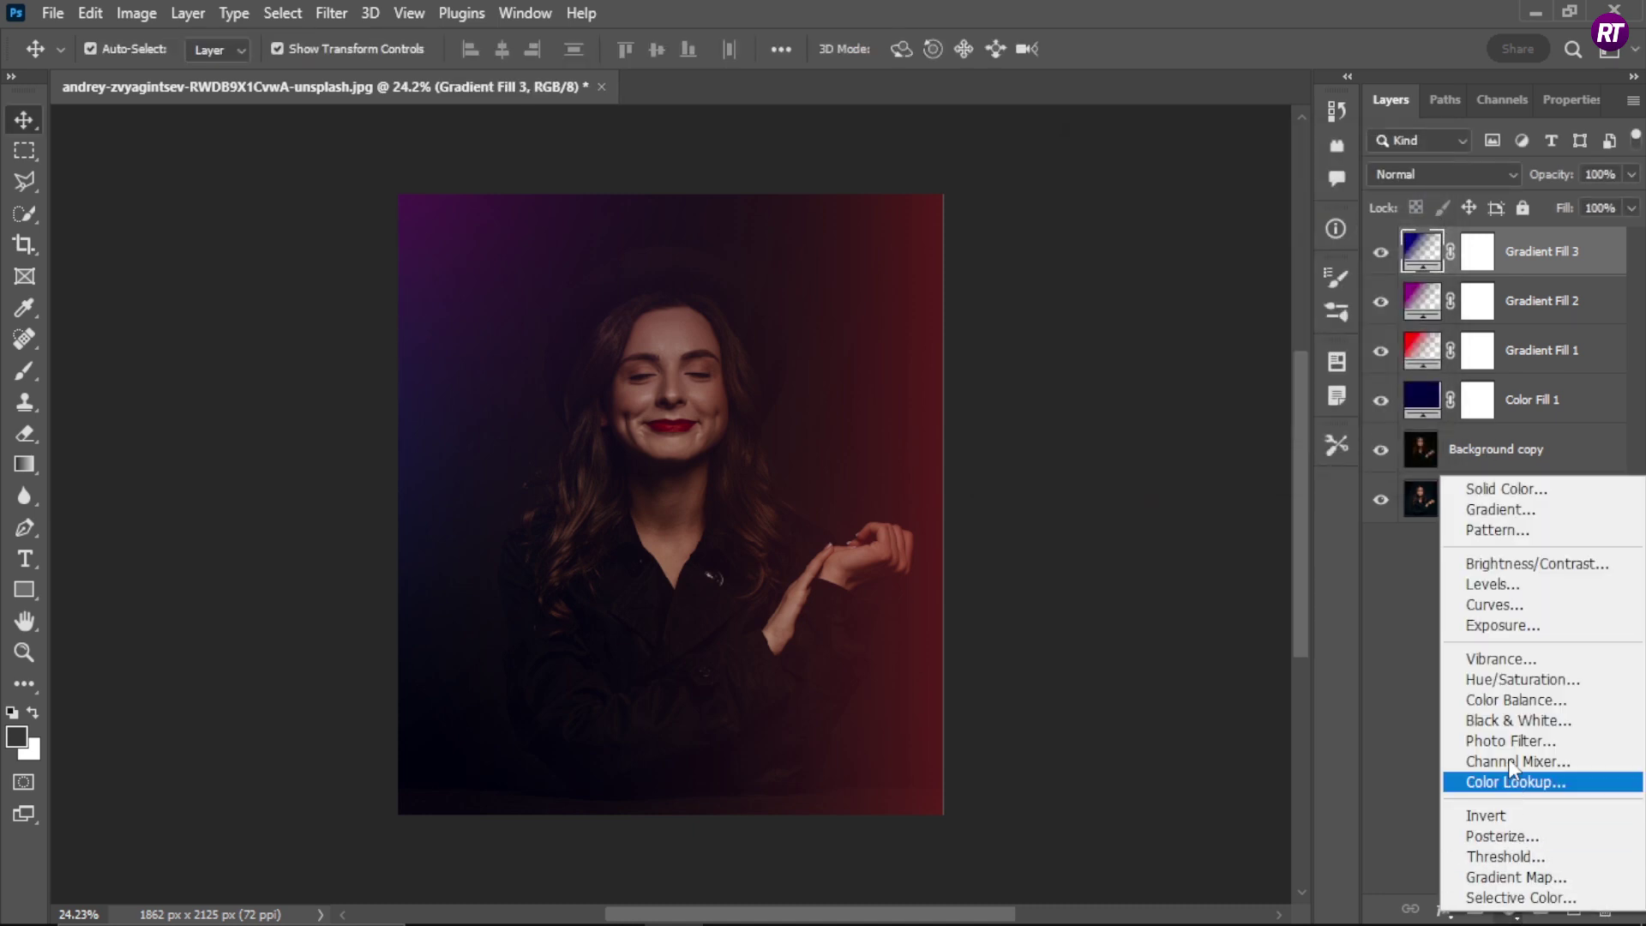
click(1509, 510)
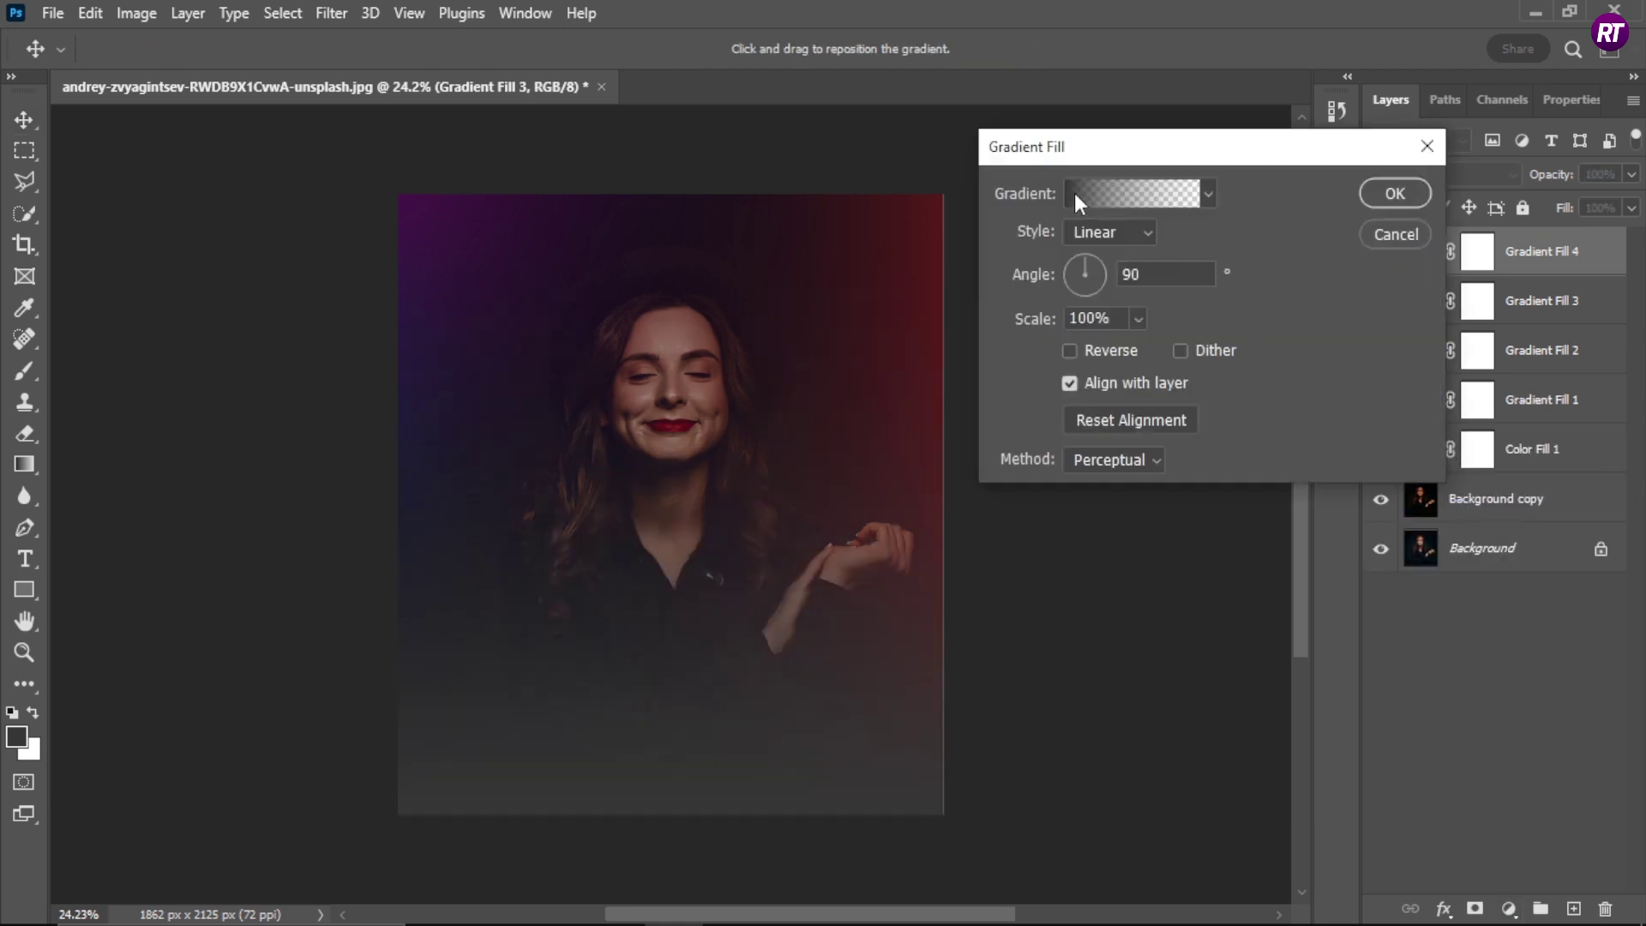
click(1074, 193)
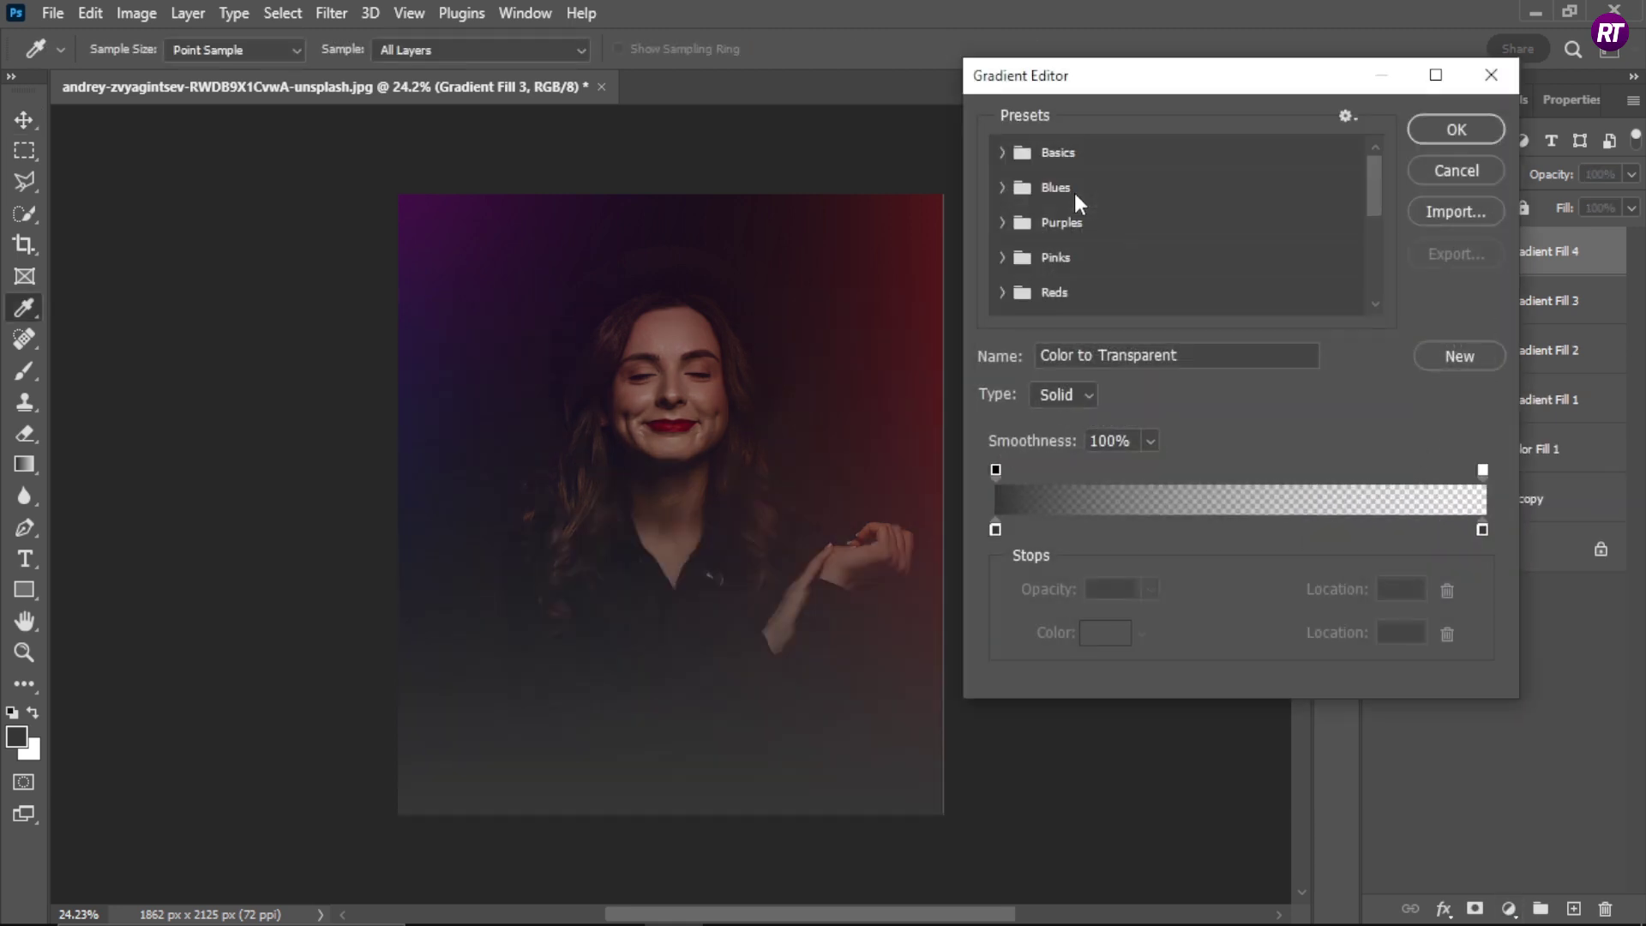
click(1002, 151)
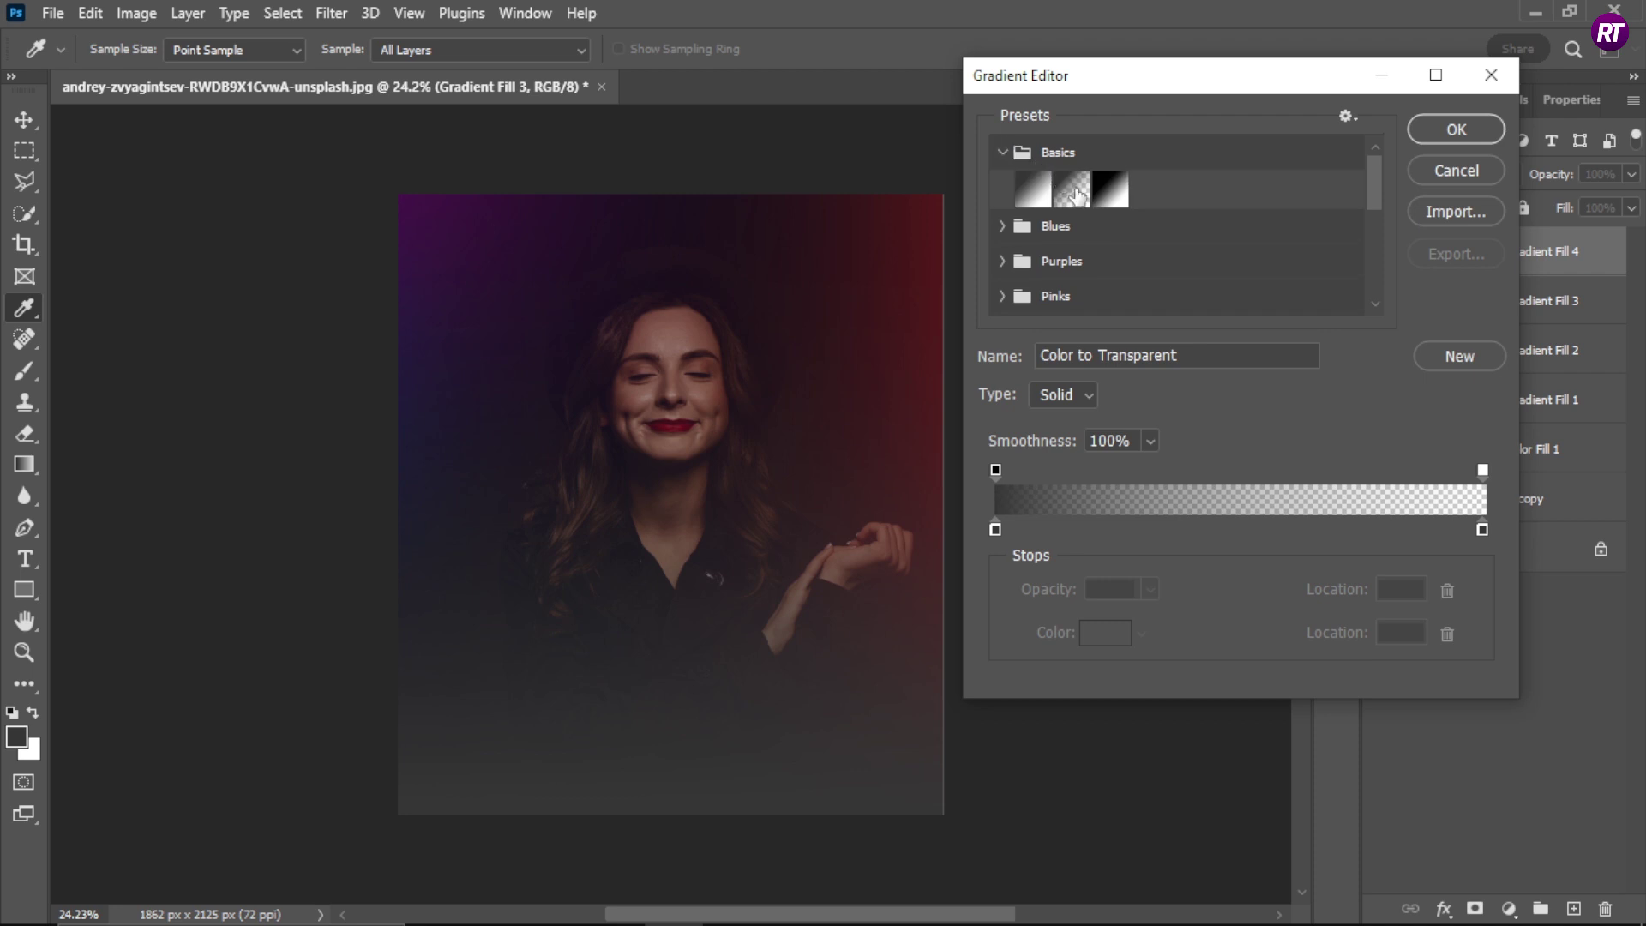
click(1072, 188)
click(995, 531)
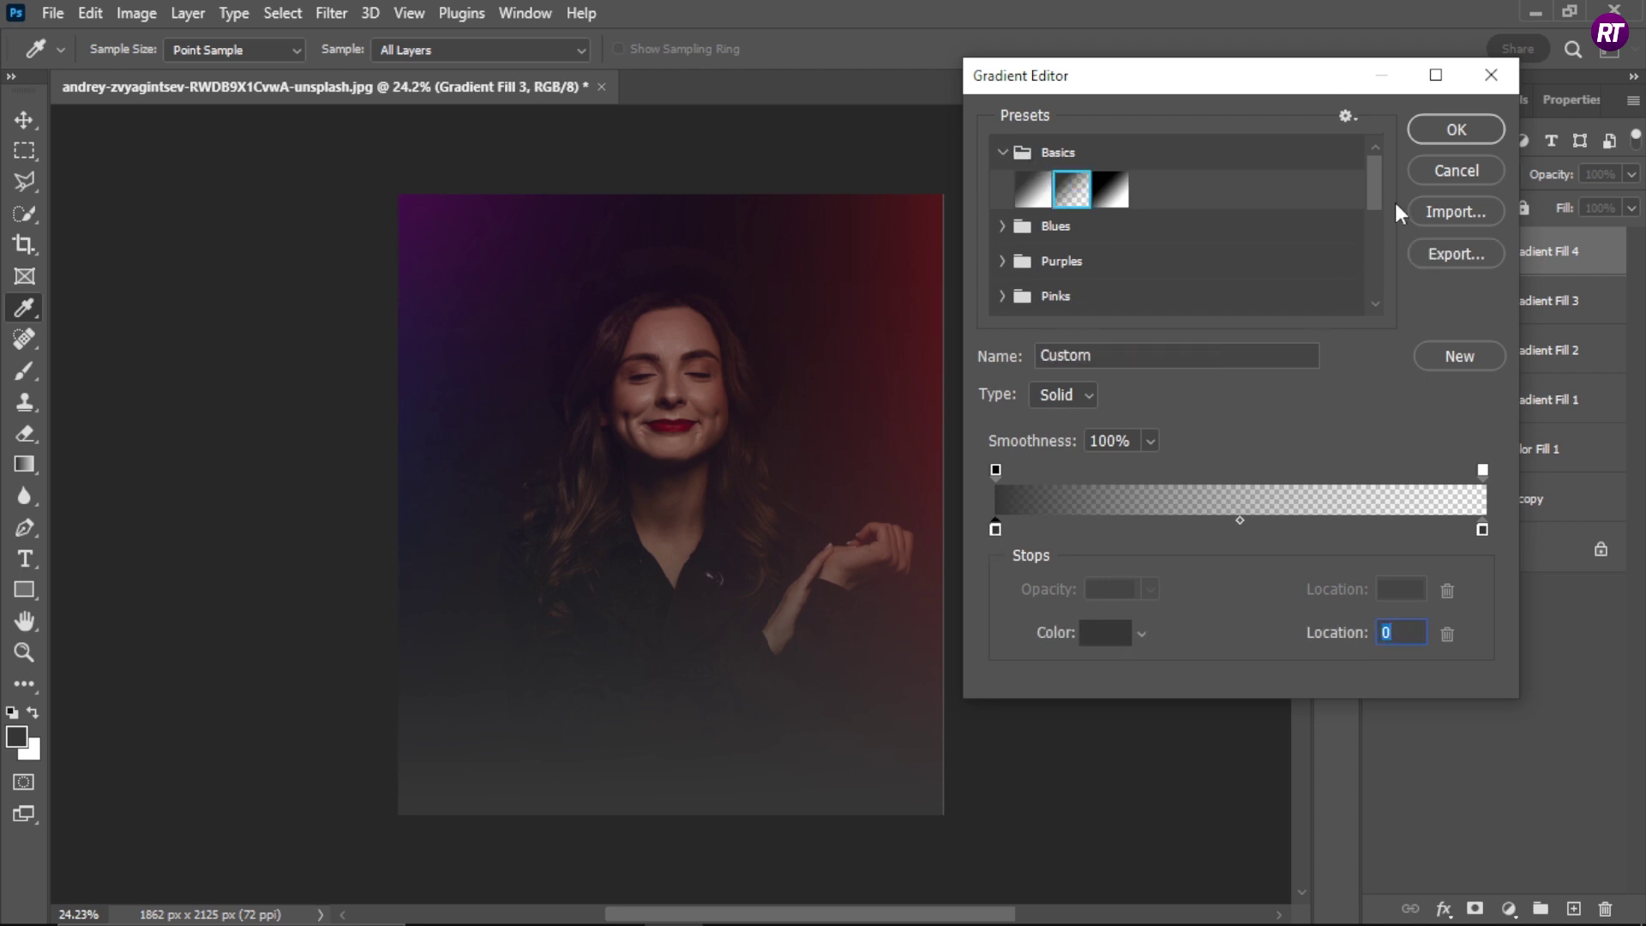
click(1466, 129)
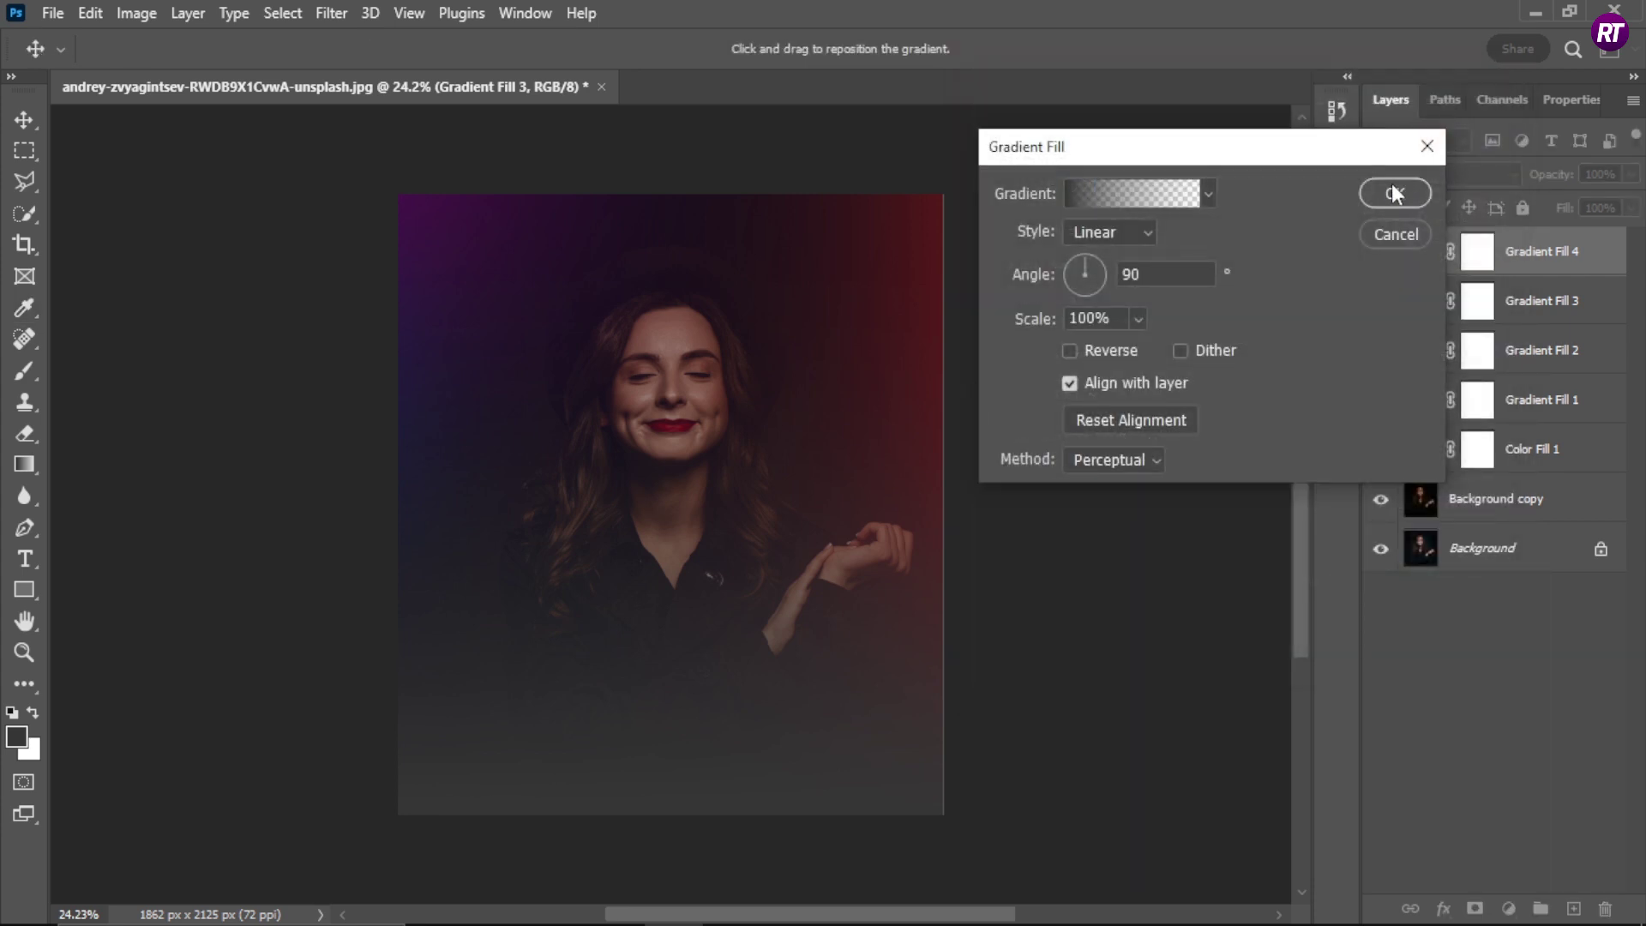
Scale the grey linear gradient to 64%, shift it down towards the photo's lower edge, and accept the fill
mouse_move(701, 569)
mouse_down()
mouse_move(698, 614)
mouse_move(703, 582)
mouse_up()
click(1138, 318)
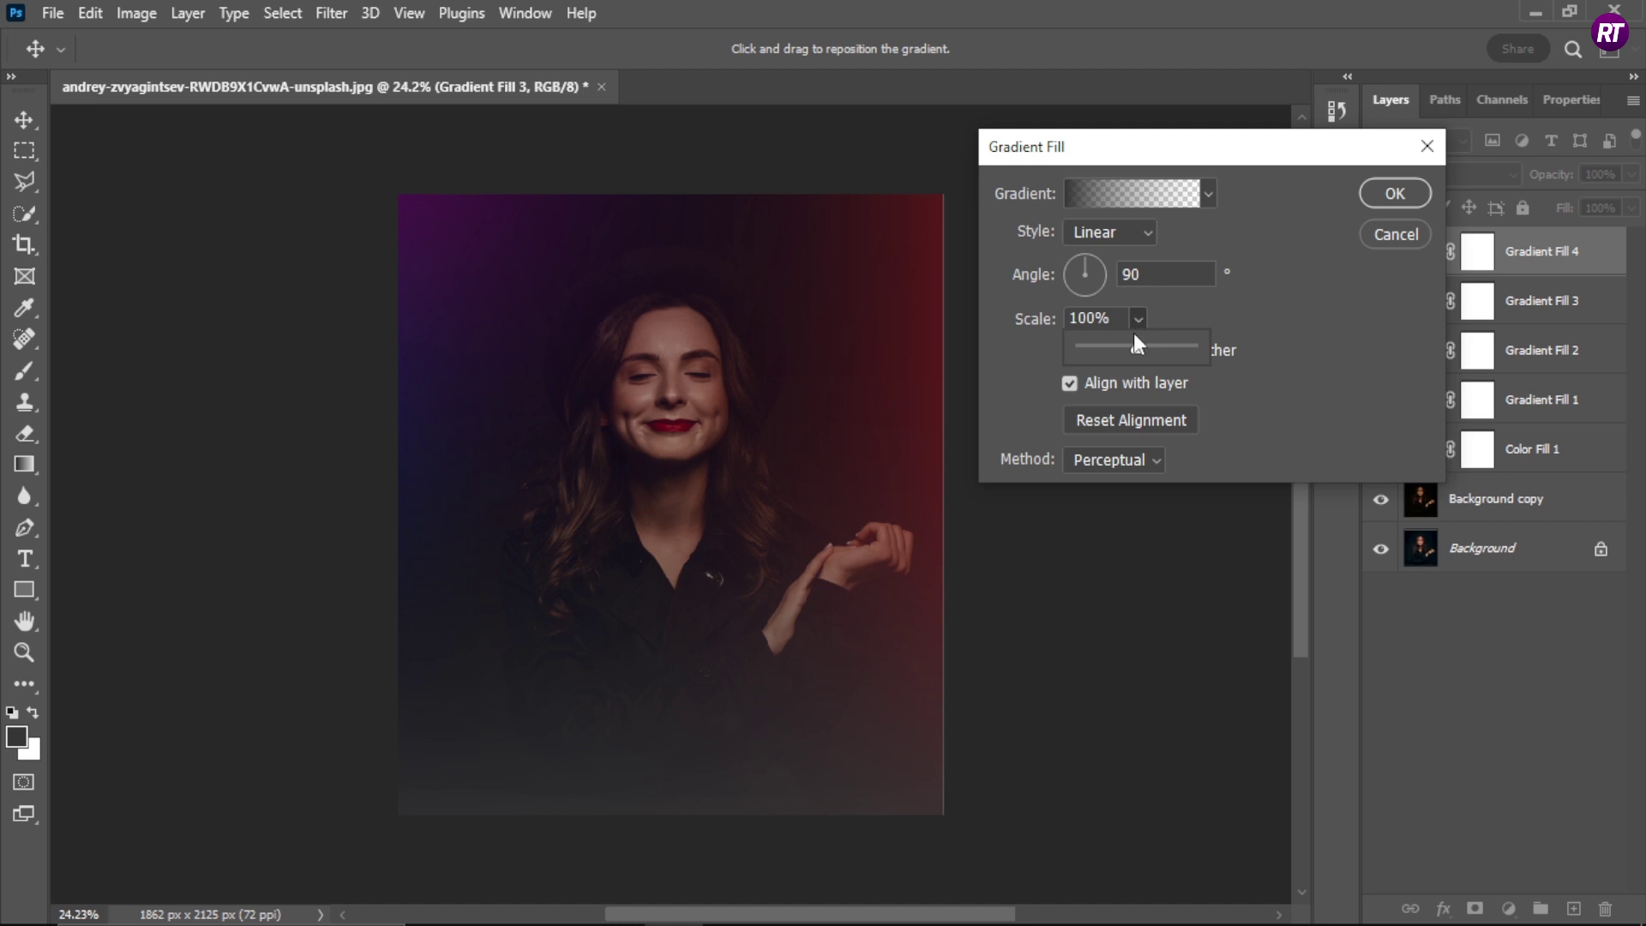
drag(1123, 352, 1099, 362)
drag(746, 525, 749, 625)
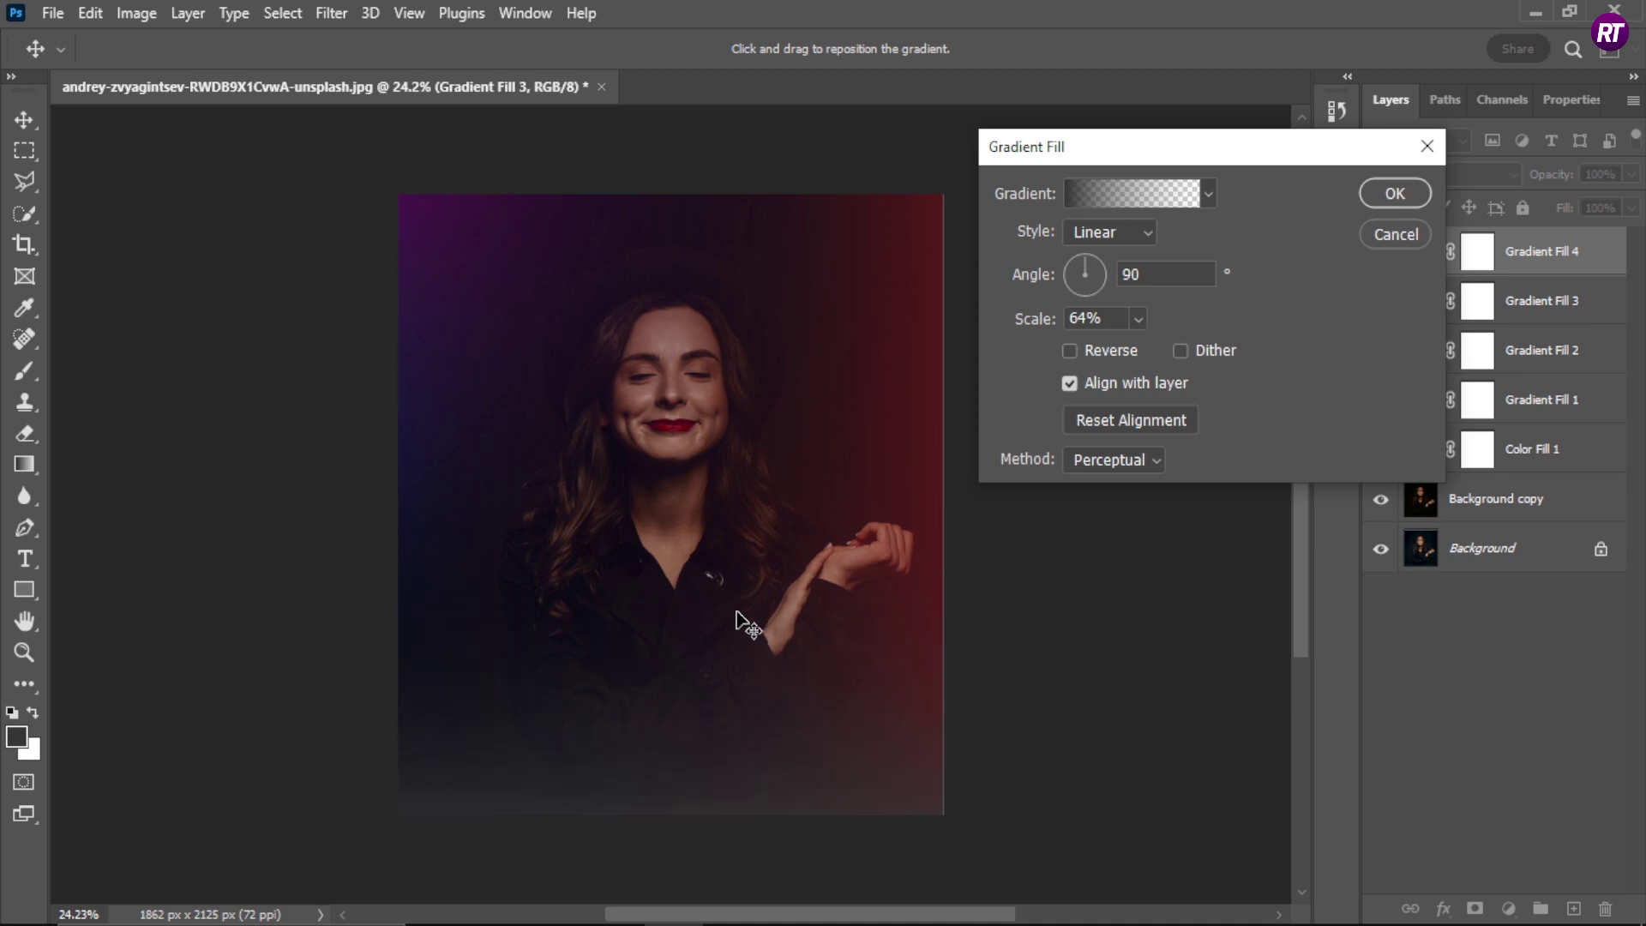
click(1395, 192)
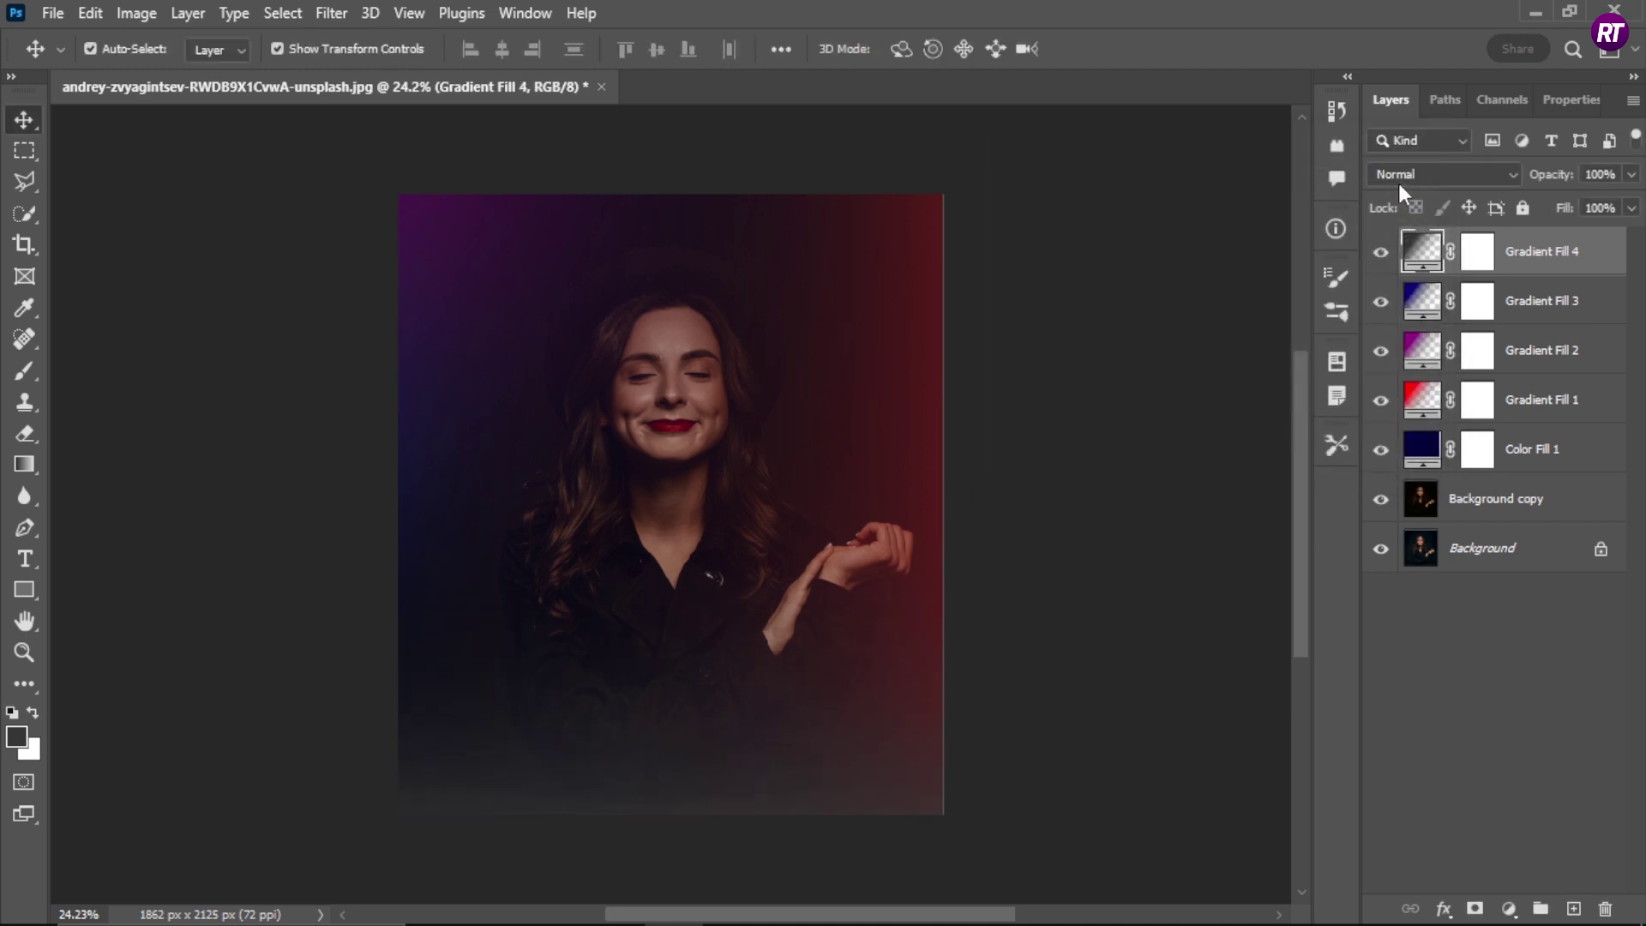
Apply the Camera Raw Filter to the Background copy layer with Temperature +25 and Tint +14
click(1488, 502)
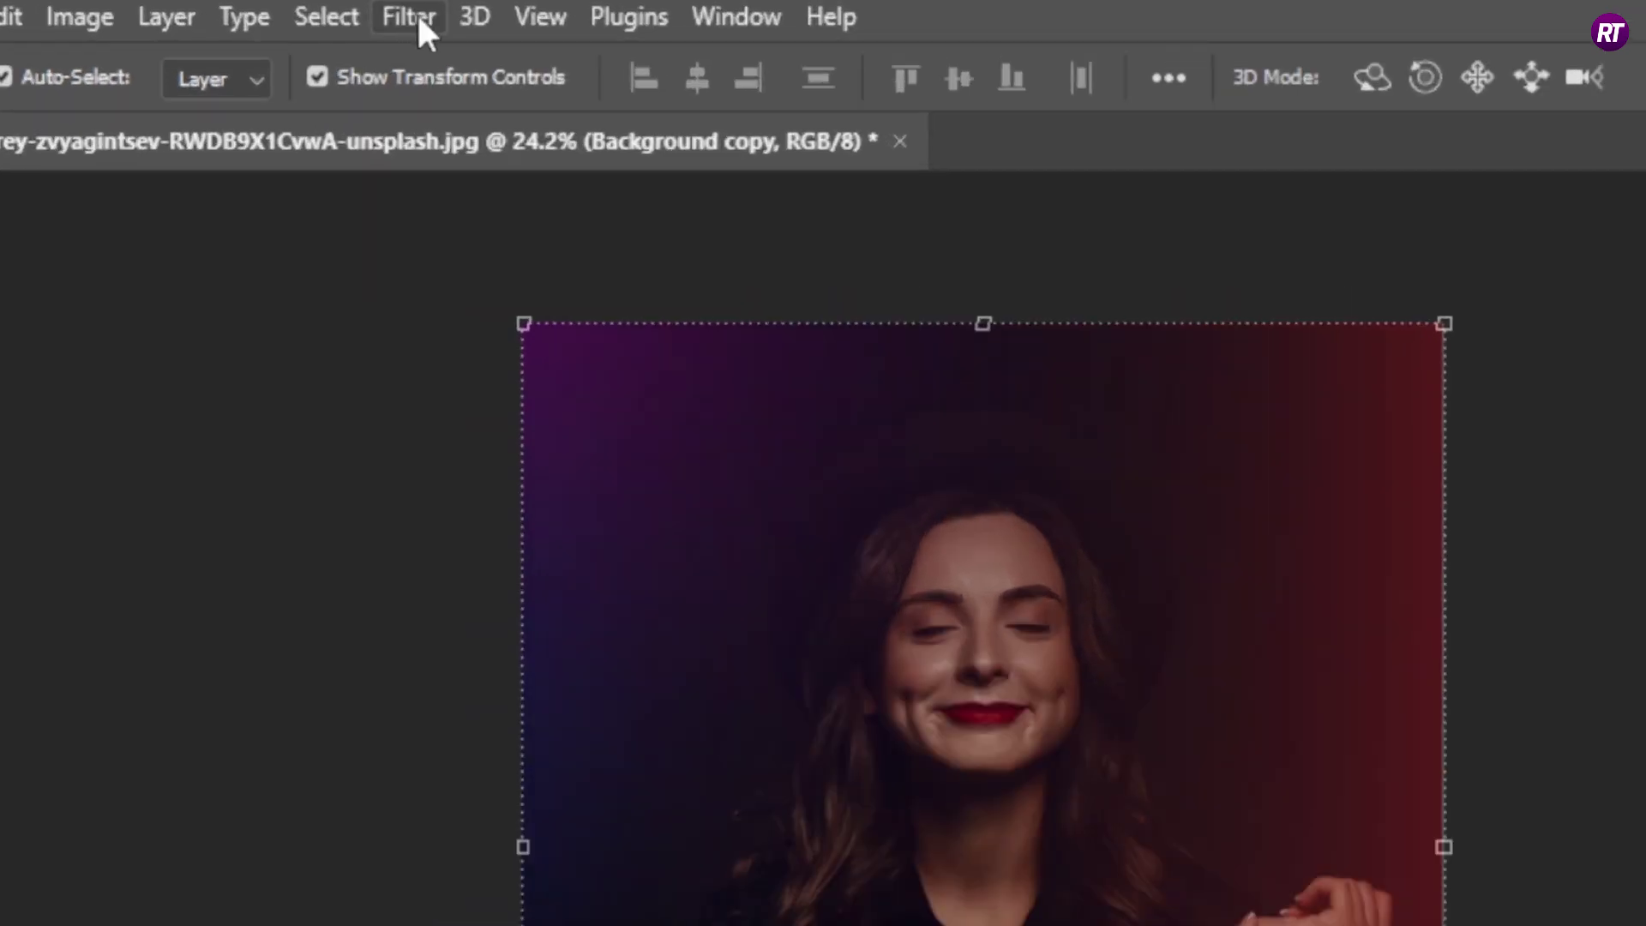
click(329, 12)
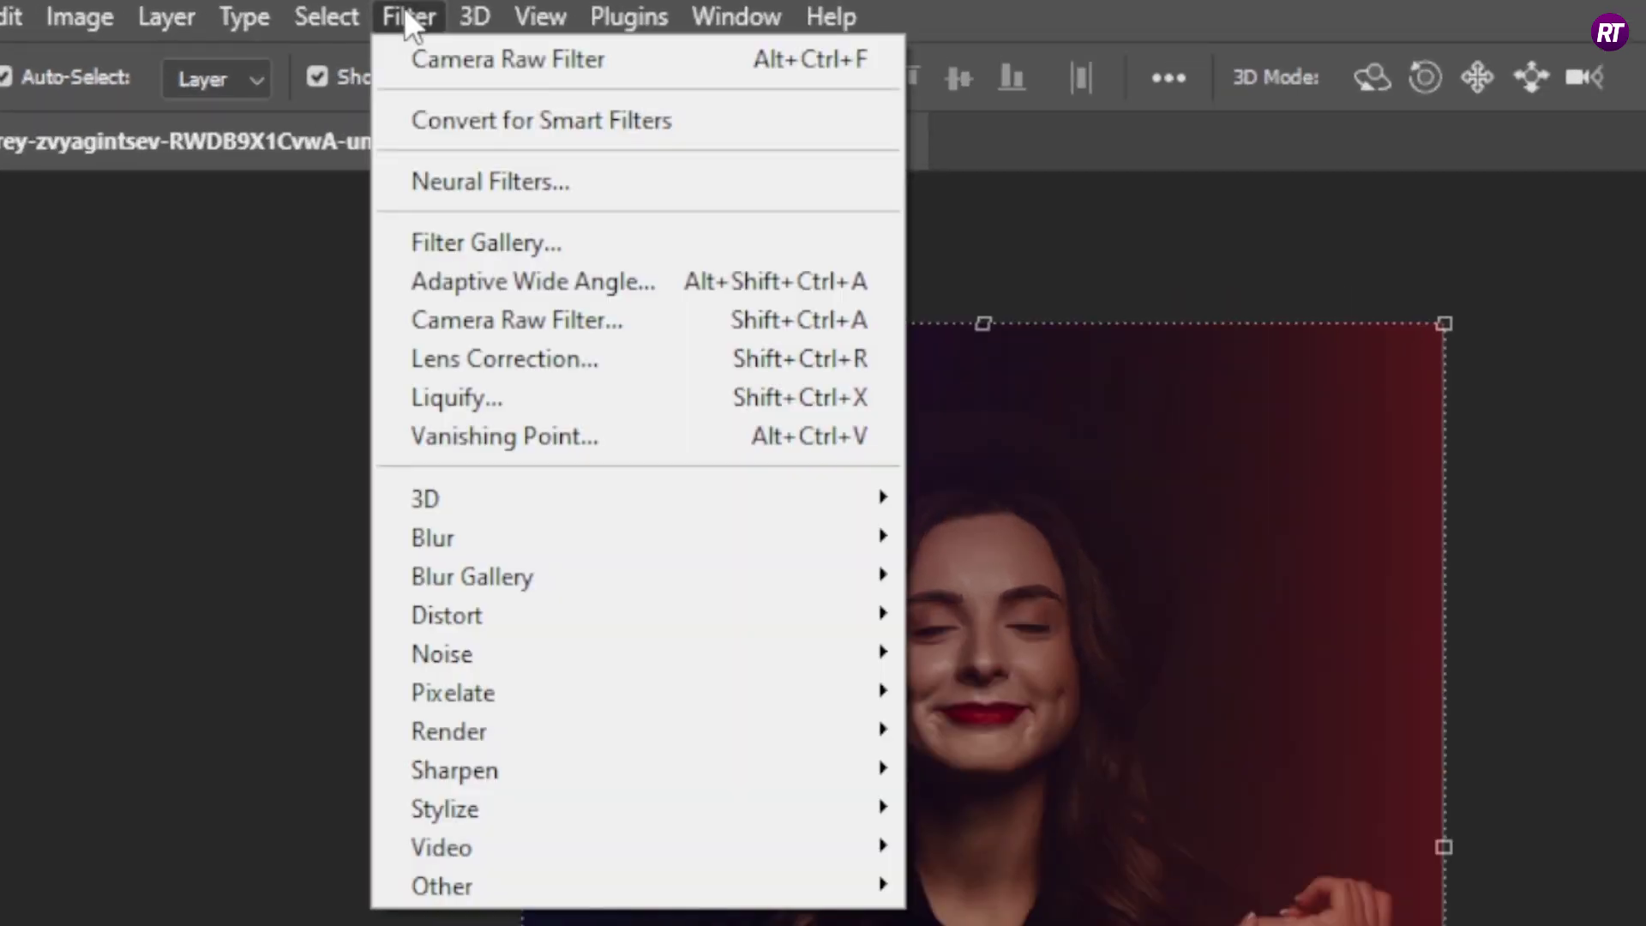
click(468, 320)
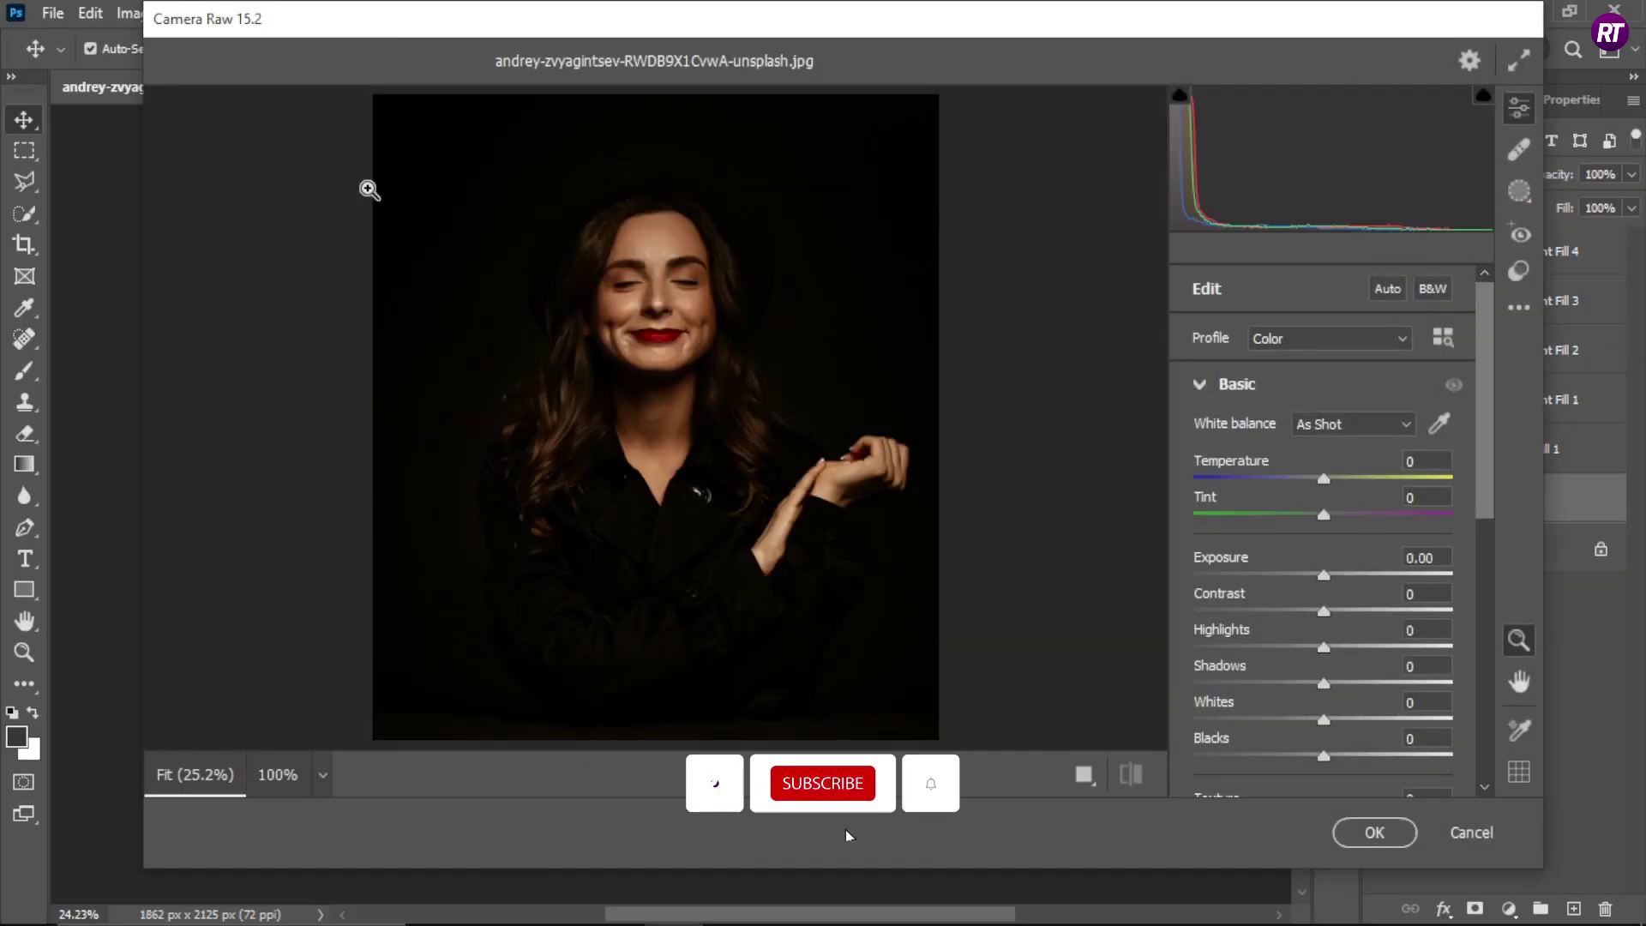
click(1355, 480)
click(1342, 514)
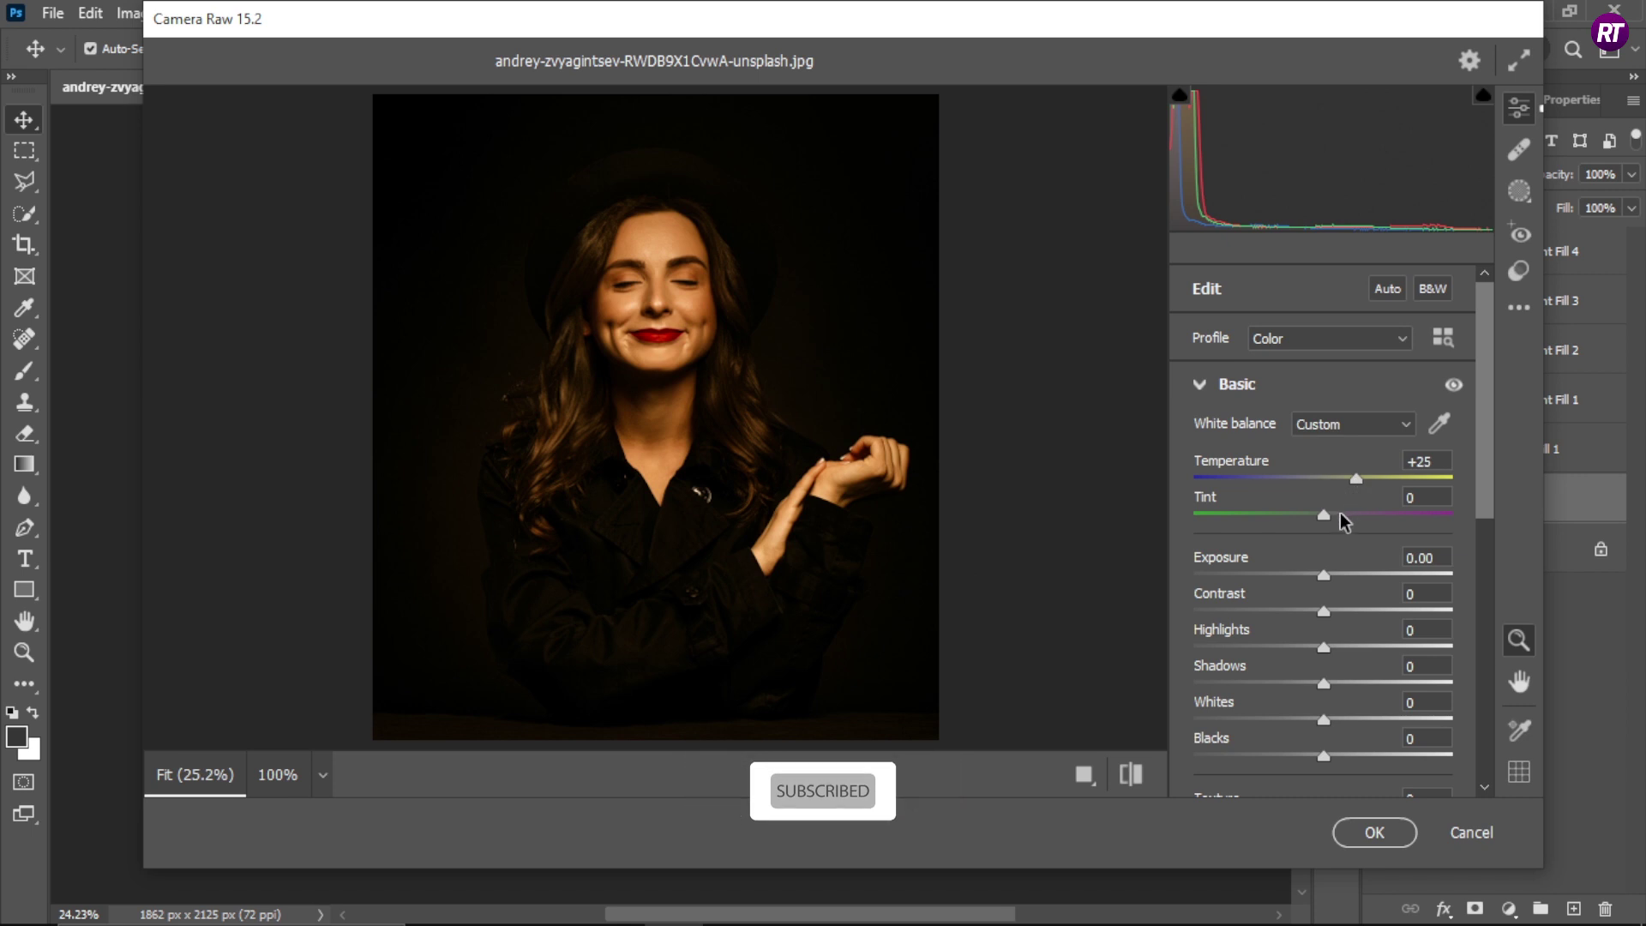
click(1375, 833)
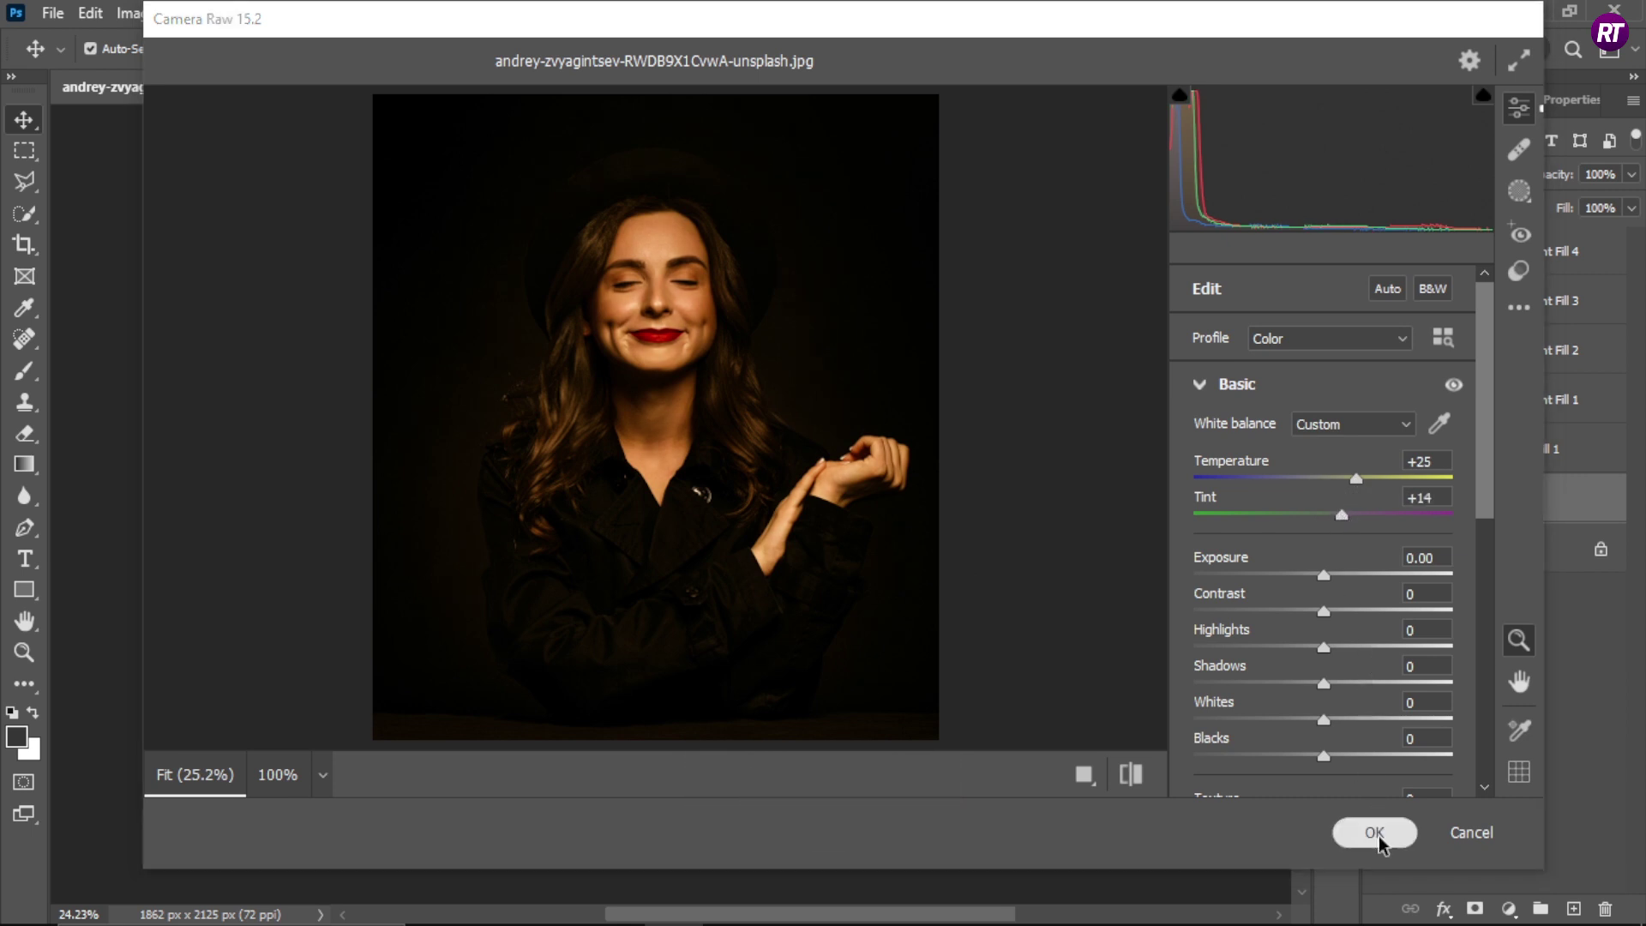